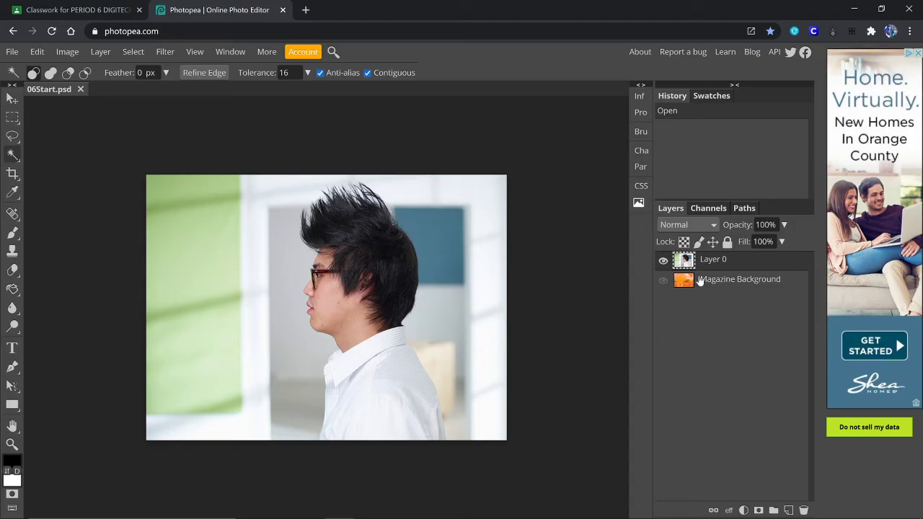
Toggle the visibility of Layer 0 and Magazine Background to compare them, leaving only Layer 0 shown.
click(662, 261)
click(664, 281)
click(663, 282)
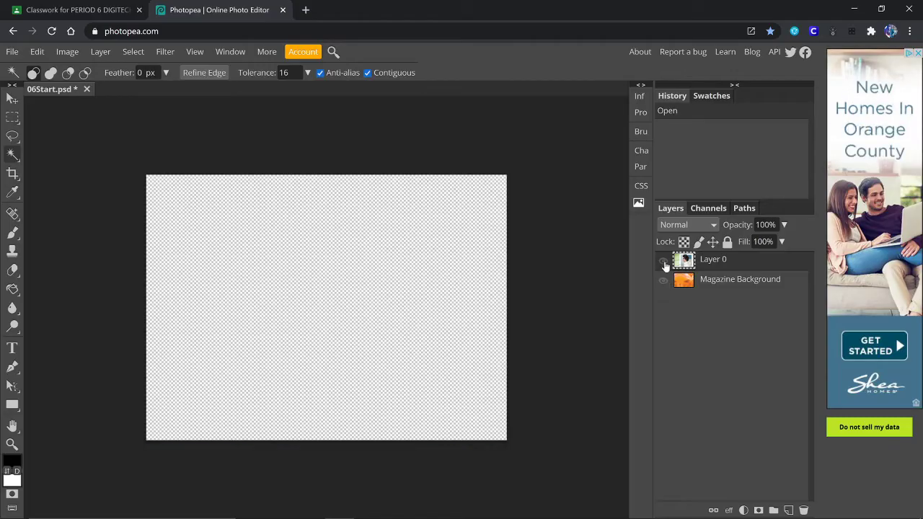
click(663, 262)
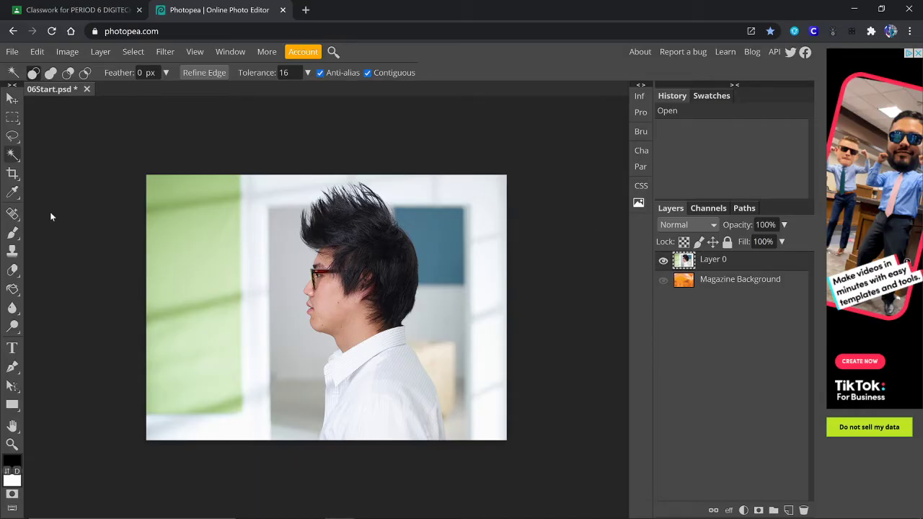
Rename the document with the author's last name and first initial followed by 06.
double_click(56, 90)
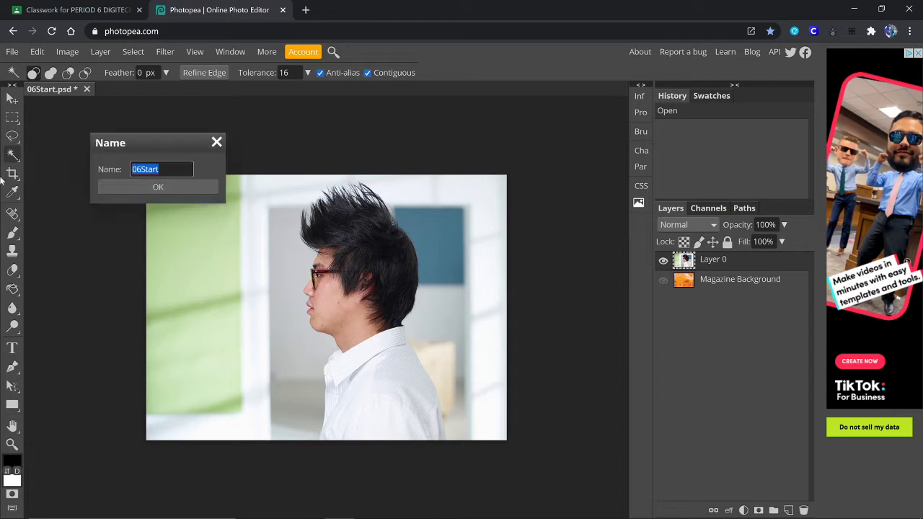
text(trave)
key(BackSpace)
key(BackSpace)
key(BackSpace)
key(BackSpace)
key(BackSpace)
text(Trave)
key(BackSpace)
key(BackSpace)
key(BackSpace)
key(BackSpace)
text(H)
key(BackSpace)
text(hayerC 06)
click(165, 186)
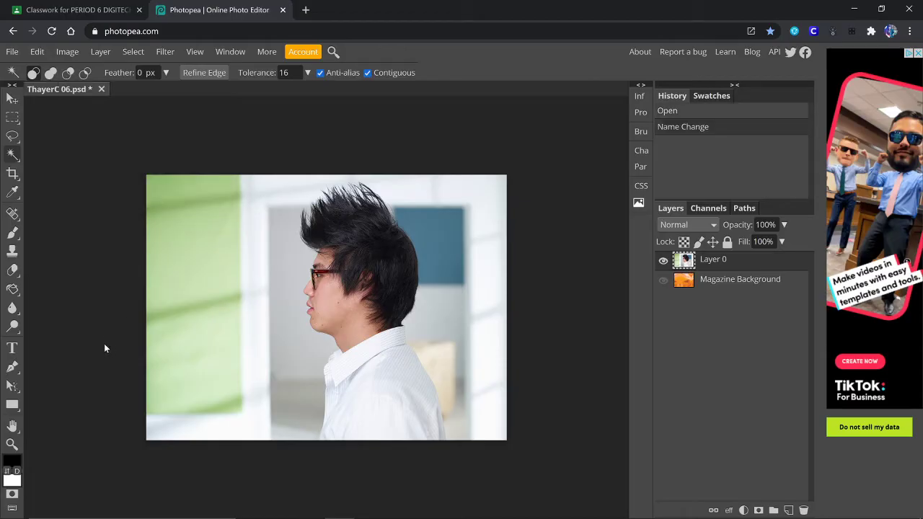
Use the Quick Selection tool to select the man's head, hair and shirt on Layer 0.
right_click(16, 160)
click(57, 174)
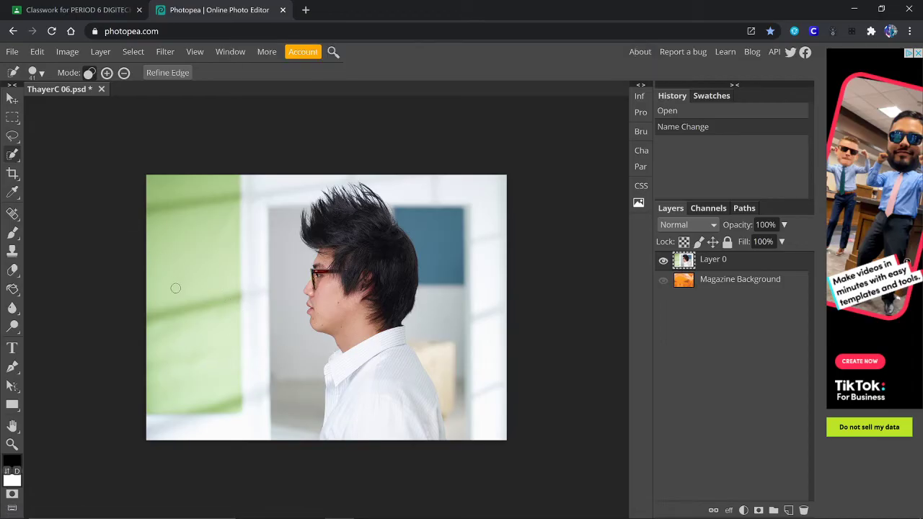
key(ctrl+minus)
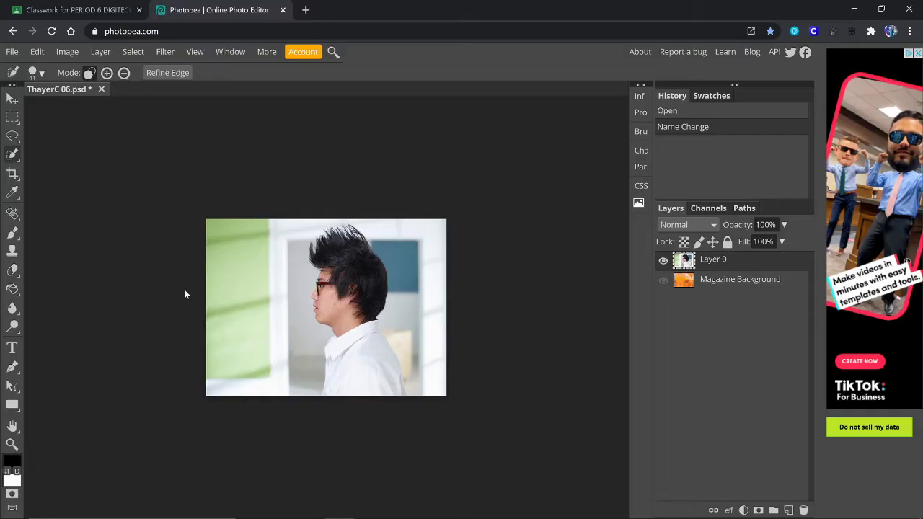
key(ctrl+plus)
key(ctrl+plus)
key(ctrl+minus)
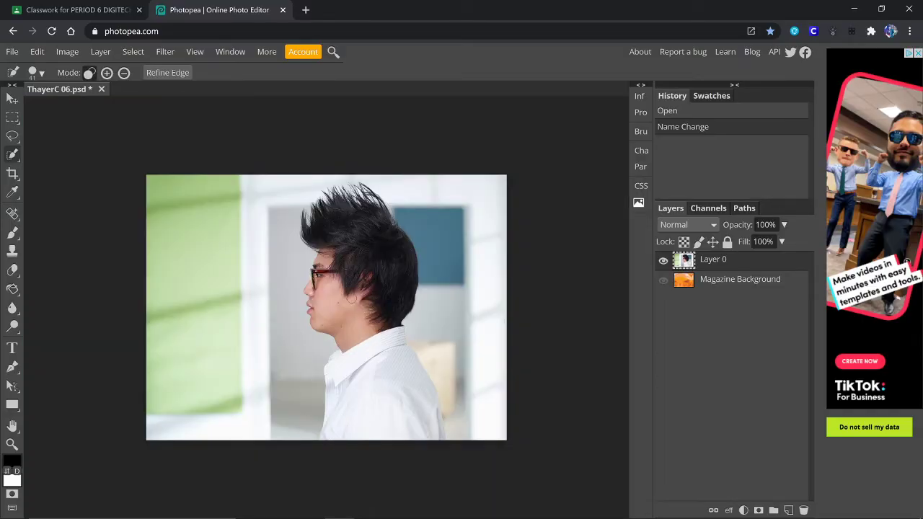
click(335, 289)
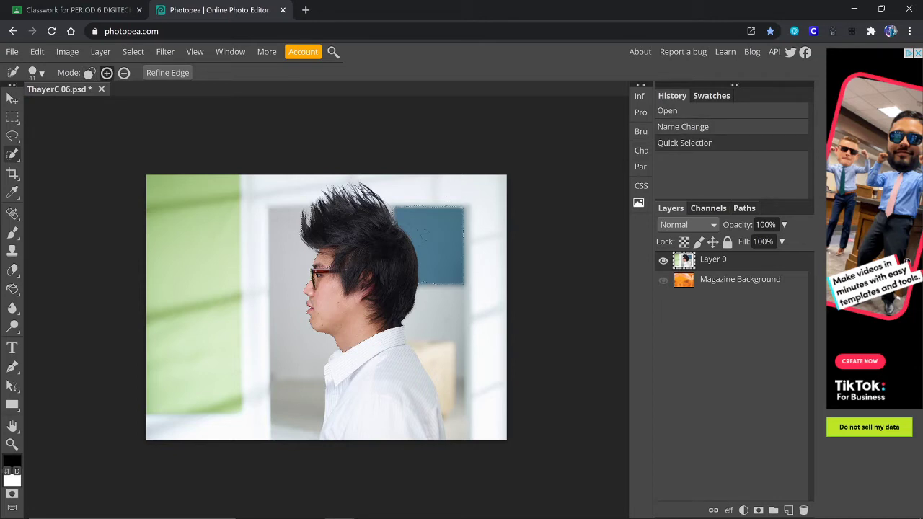
click(371, 354)
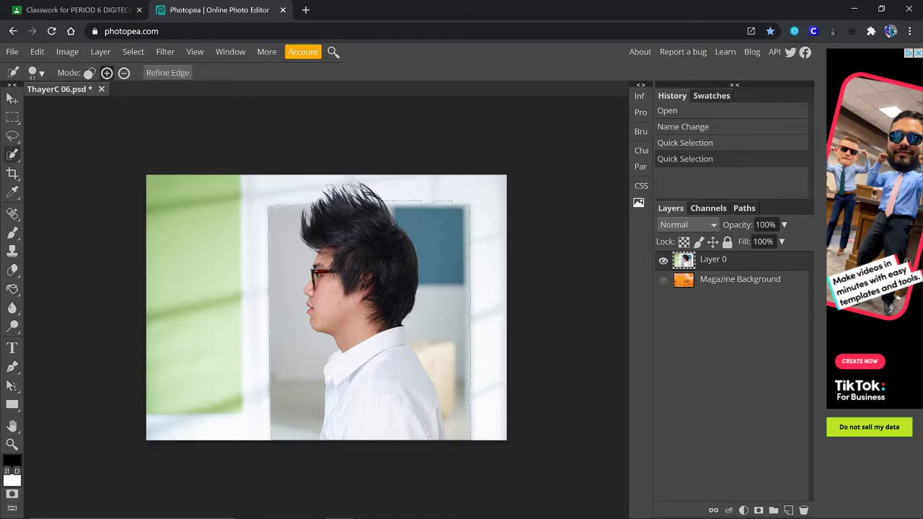
Subtract the blue panel, the white frame above it and the wall behind the man's neck from the selection.
key(alt)
alt+click(438, 225)
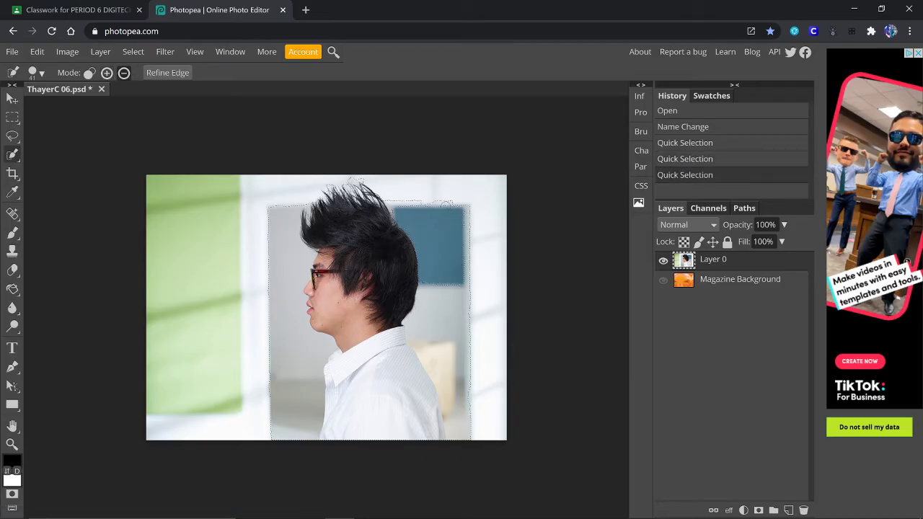
alt+click(447, 206)
alt+click(391, 207)
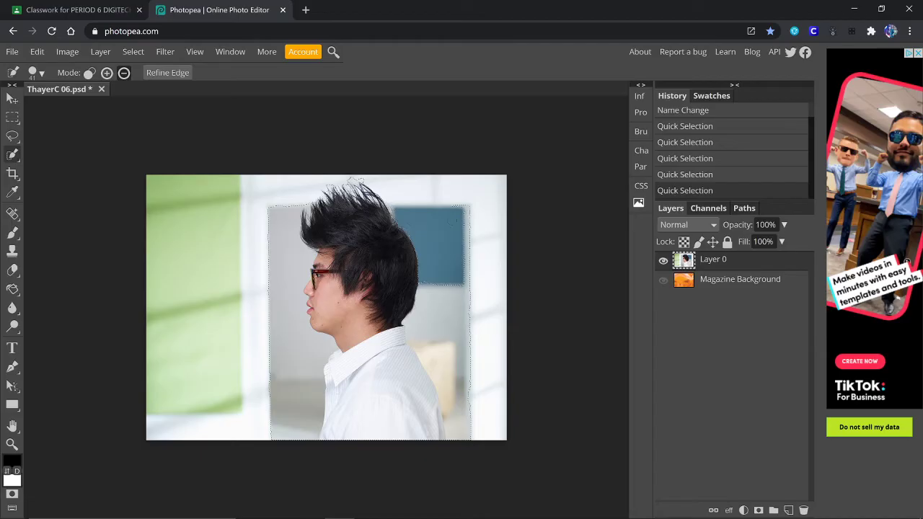
alt+click(469, 234)
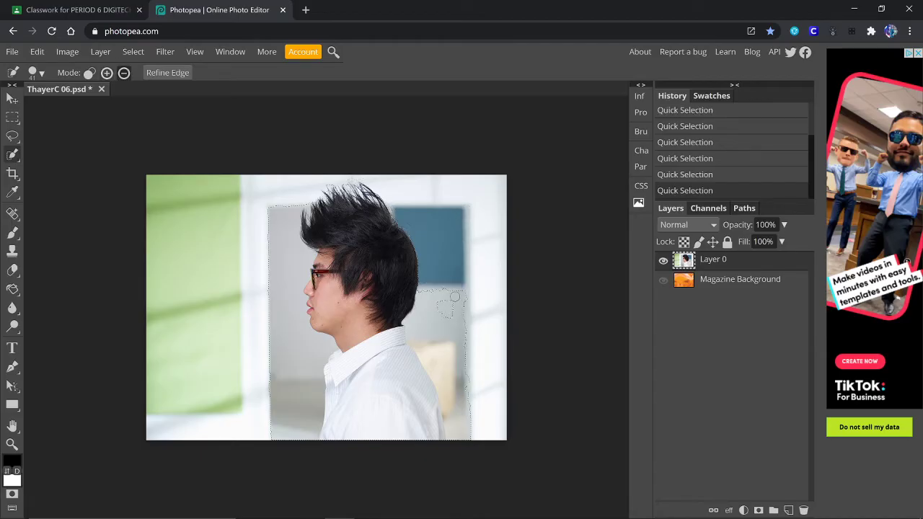
alt+click(452, 302)
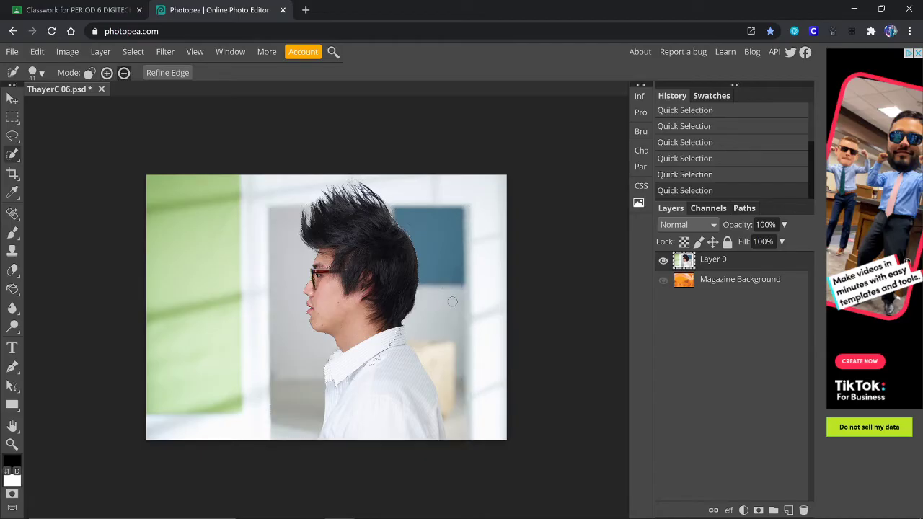
Add the shirt back to the selection and subtract the gray background in front of the man's face and chest.
click(393, 365)
click(387, 351)
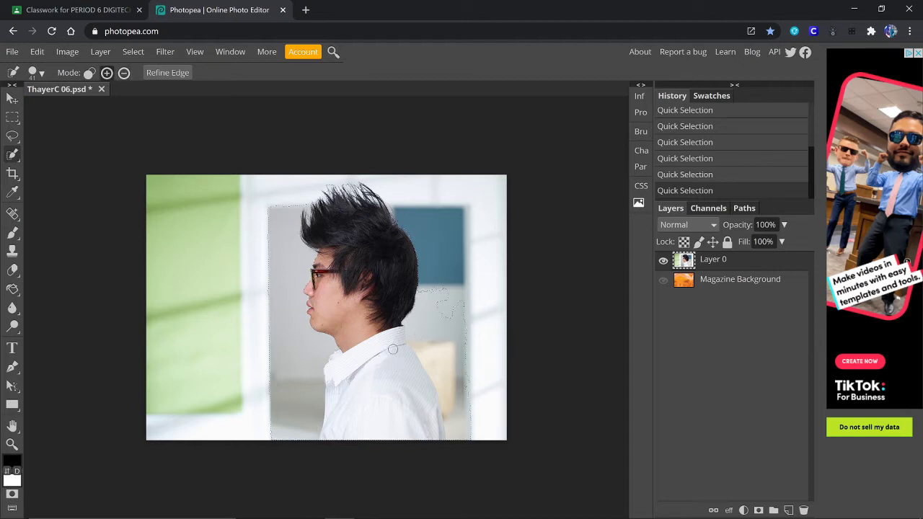
key(alt)
alt+click(432, 322)
click(334, 393)
alt+click(282, 314)
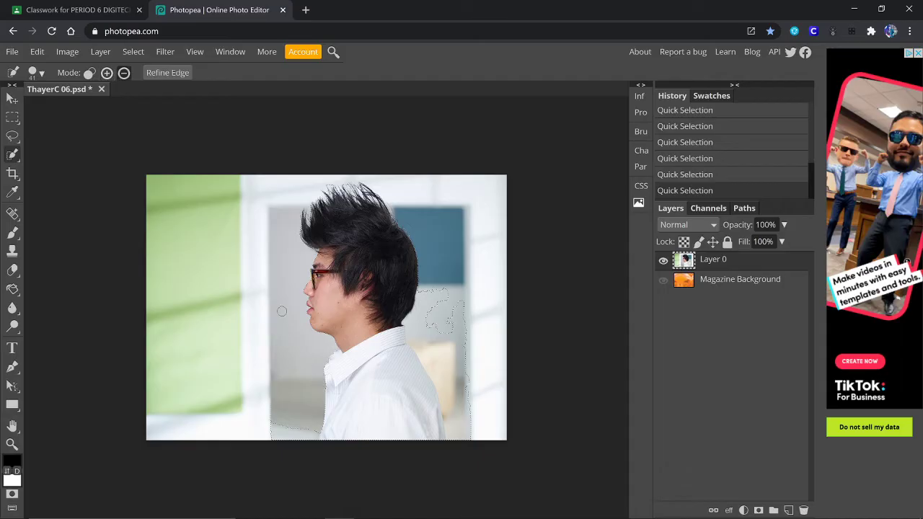
key(alt)
alt+click(280, 430)
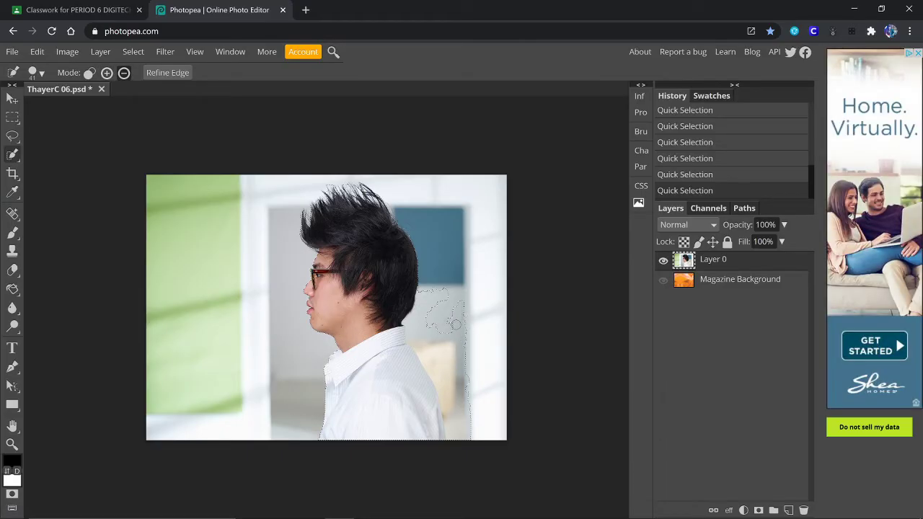
Subtract the remaining background behind the man's neck and back, restoring the shirt so the selection follows his outline.
alt+click(461, 339)
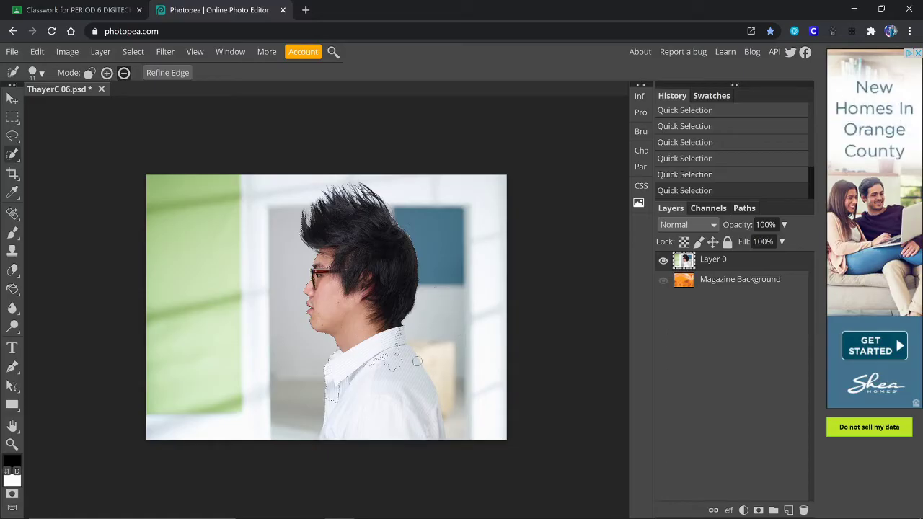
click(390, 353)
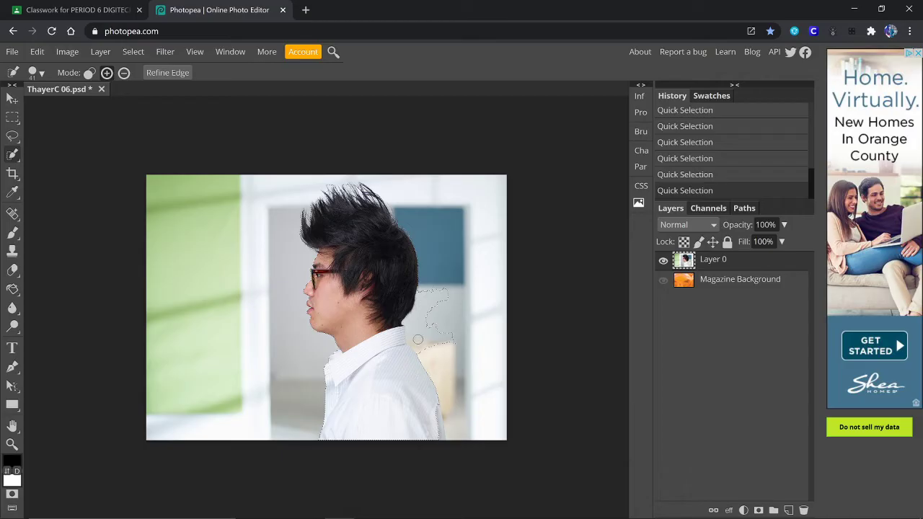
key(alt)
alt+click(436, 426)
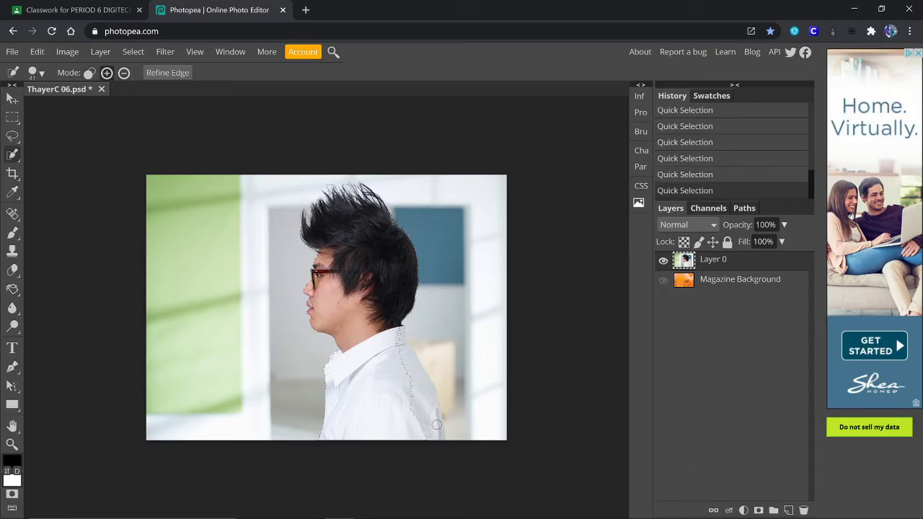
click(459, 427)
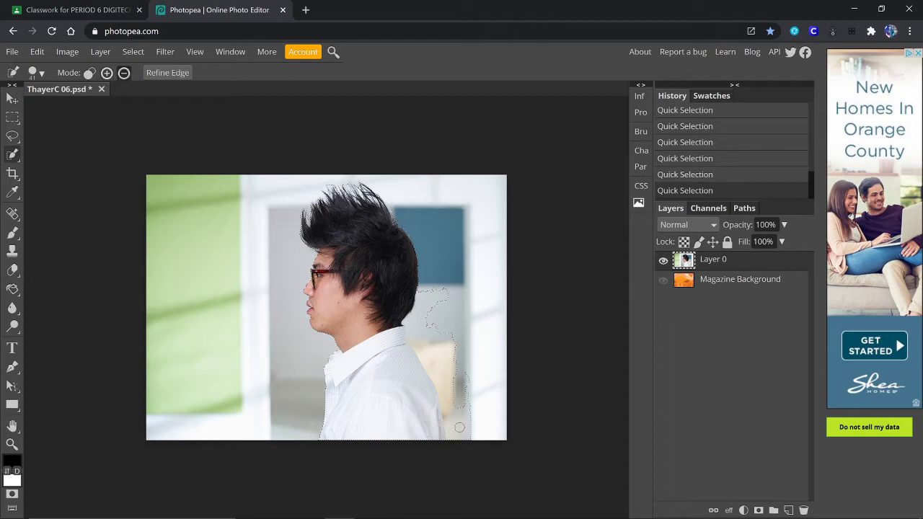
mouse_move(459, 427)
mouse_down()
mouse_move(445, 363)
mouse_move(425, 332)
mouse_up()
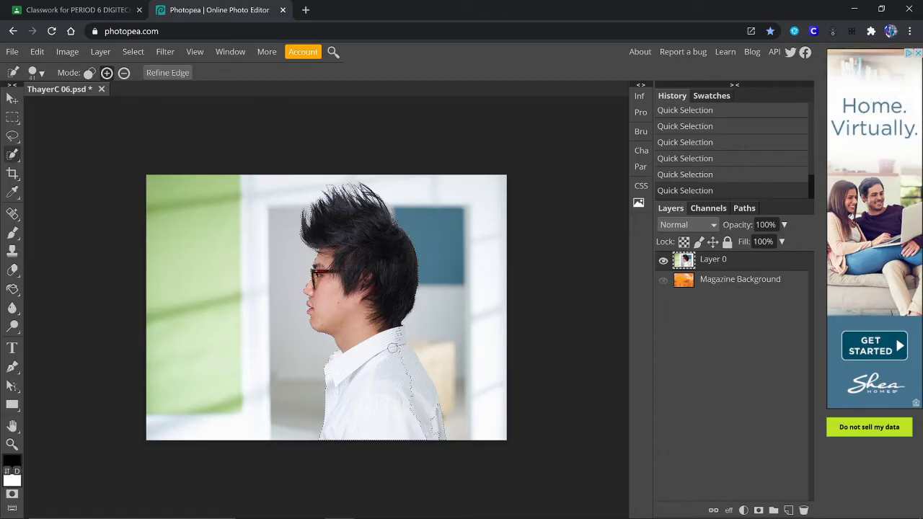
click(420, 321)
alt+click(419, 322)
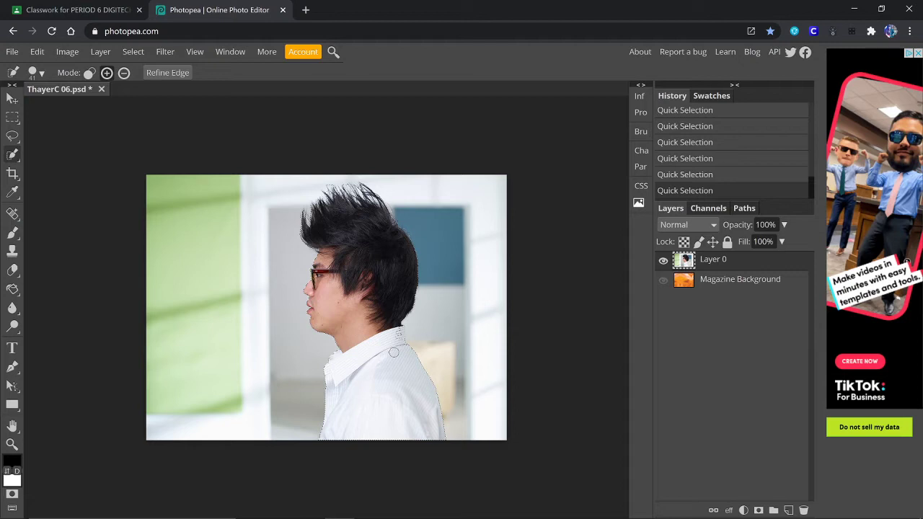
Open Refine Edge for the selection and set the brush size to 20 px.
click(167, 73)
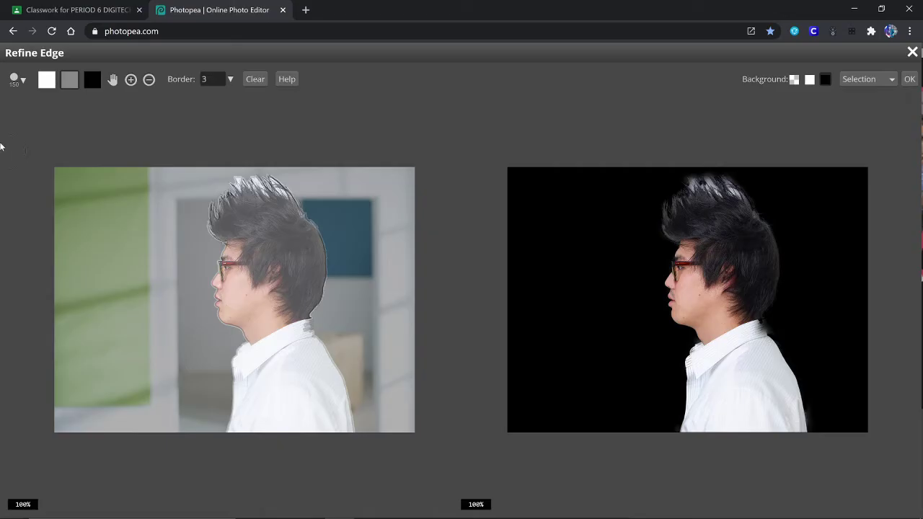
click(21, 81)
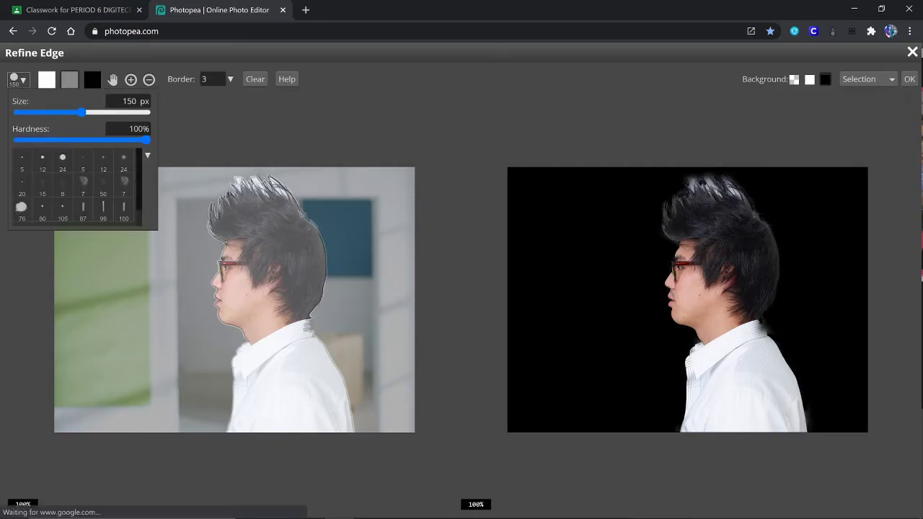
click(101, 101)
text(20)
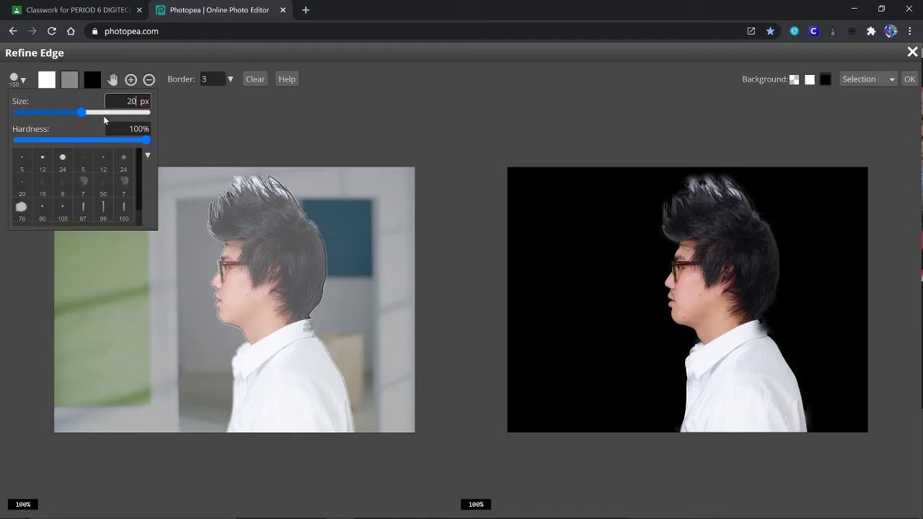
click(157, 62)
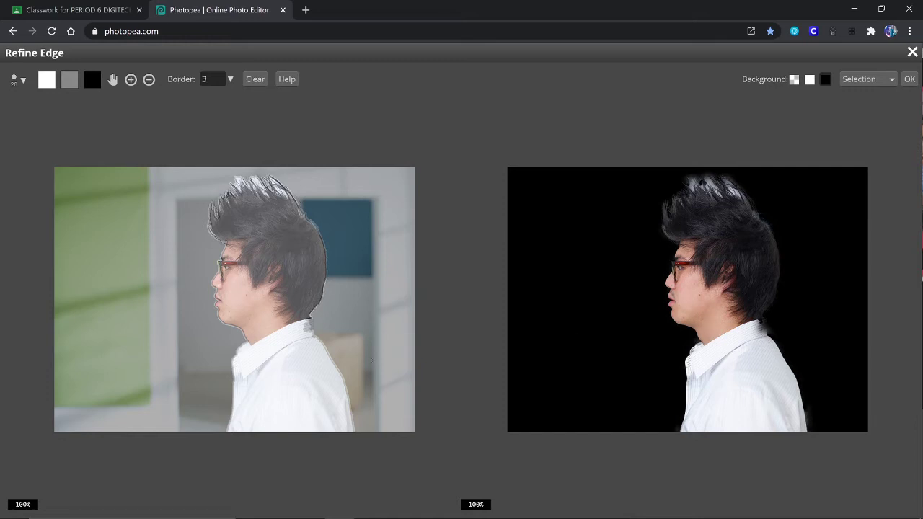
Paint the gray refinement area over the spiky hair tips, the front of the hair and the back of the head.
scroll(303, 278, up, 1)
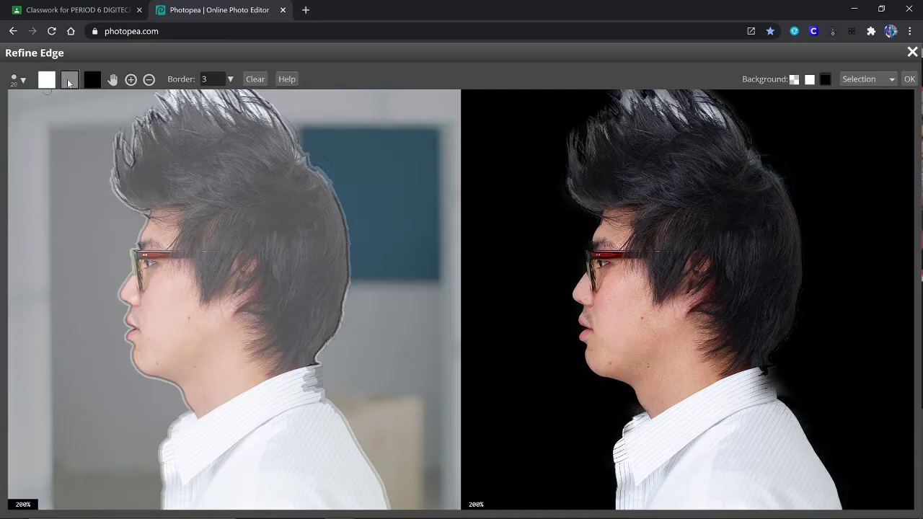
click(112, 78)
drag(224, 120, 235, 195)
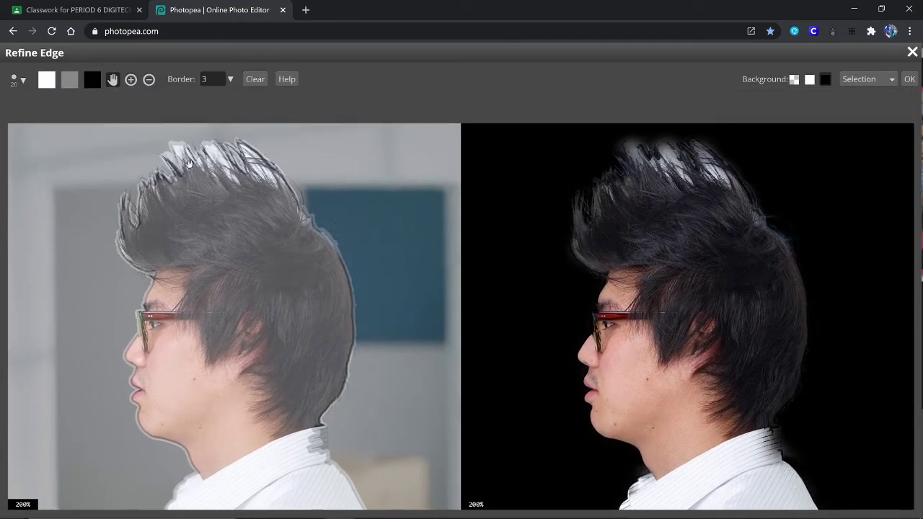
click(68, 81)
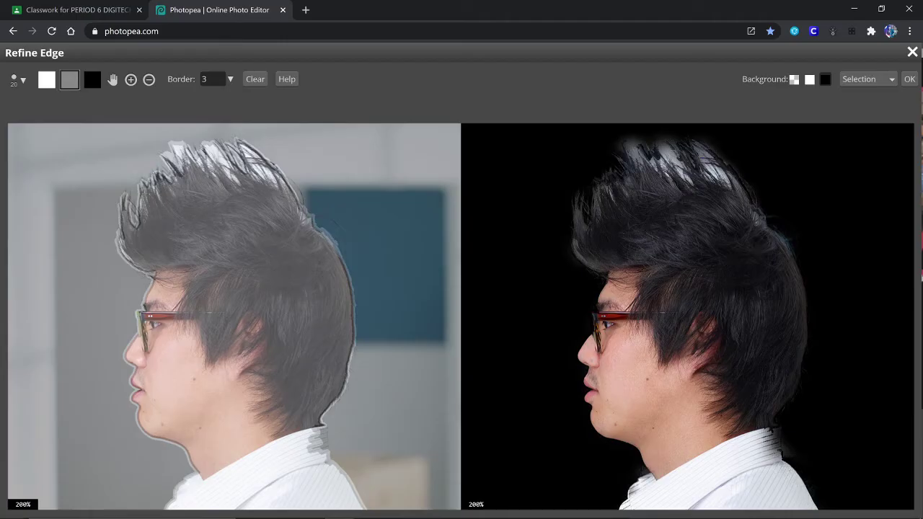
click(181, 147)
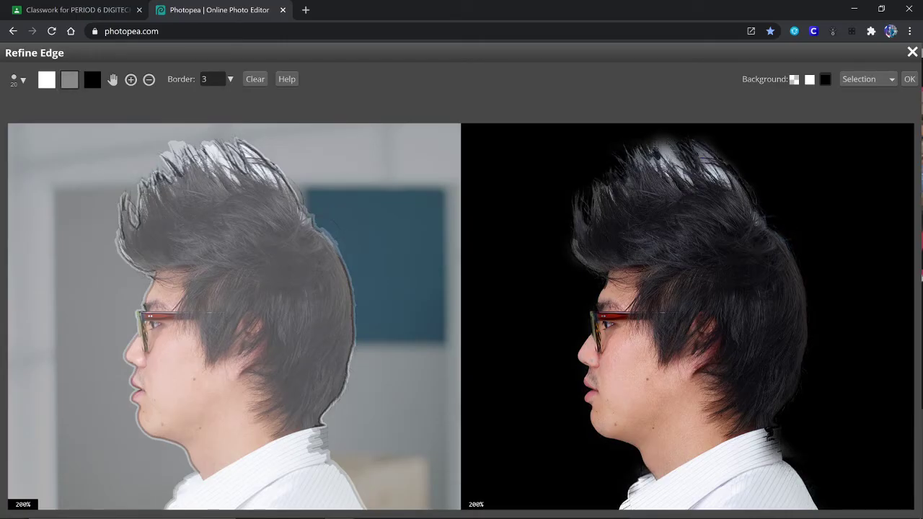
click(204, 147)
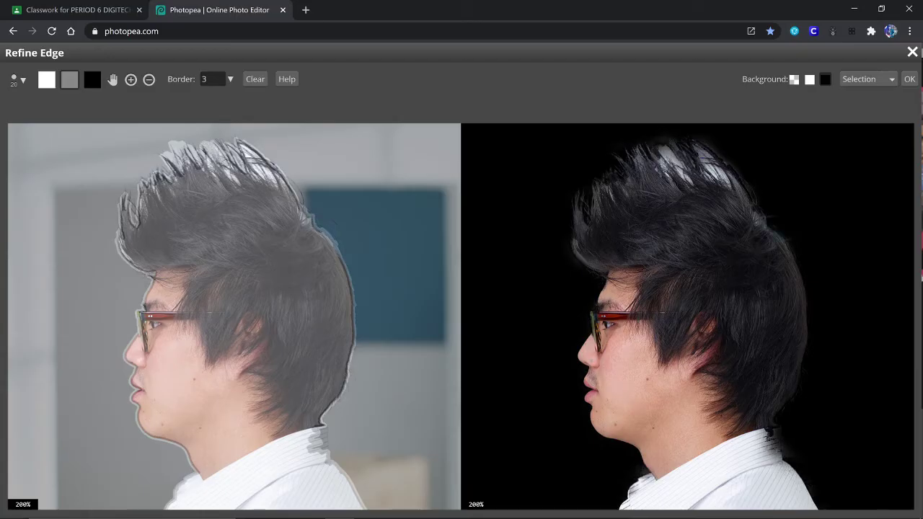
click(209, 144)
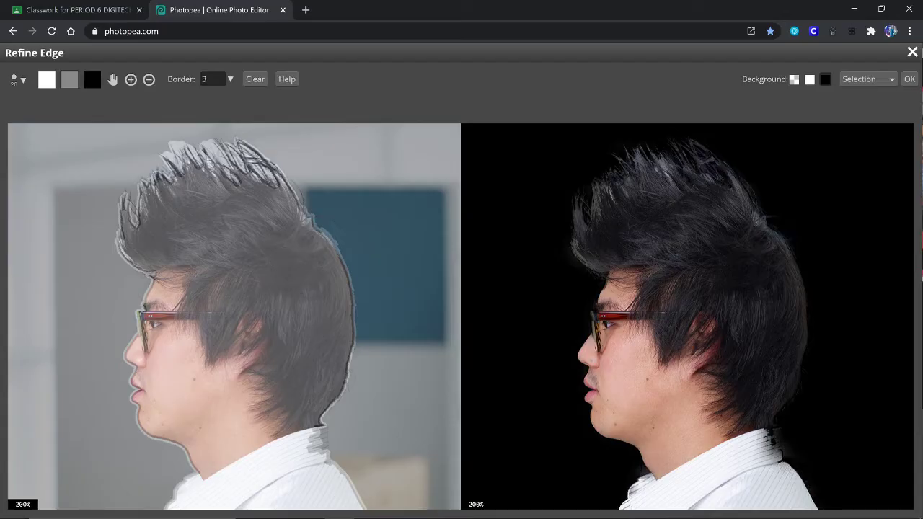
drag(209, 165, 215, 181)
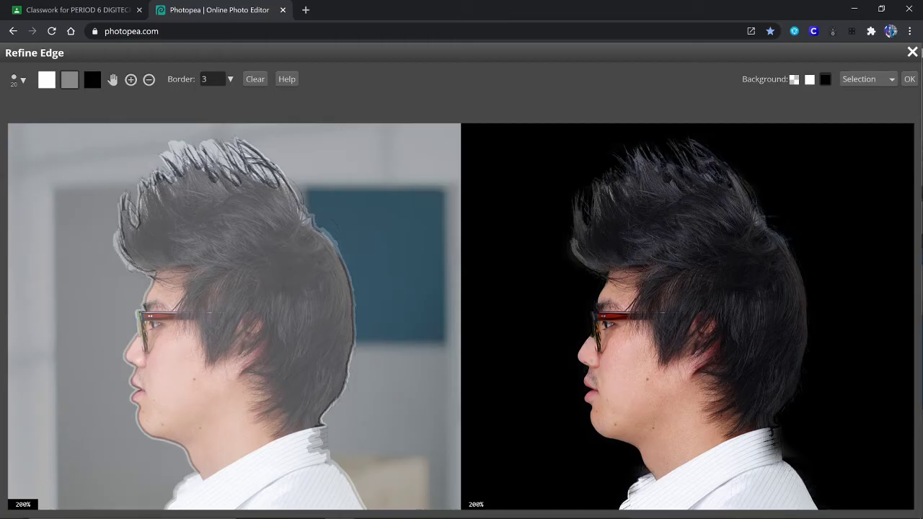
drag(136, 269, 138, 277)
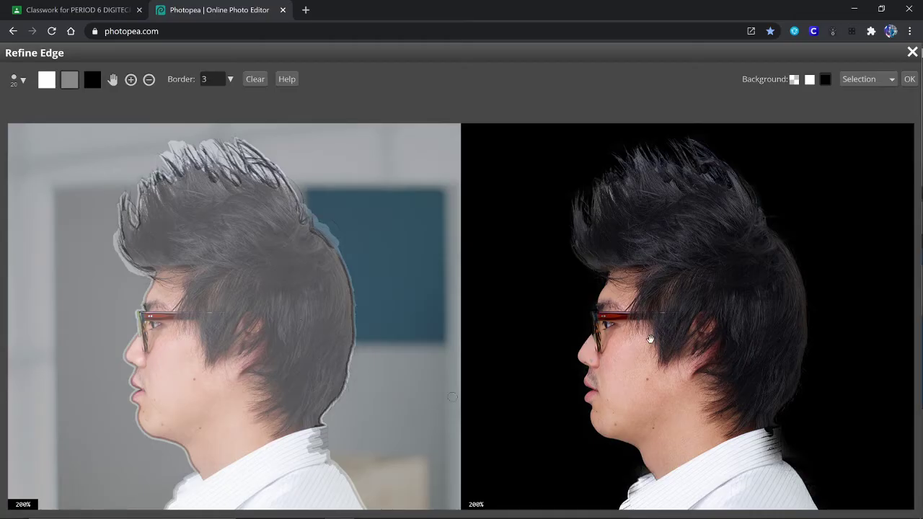
scroll(651, 333, down, 3)
scroll(648, 335, up, 5)
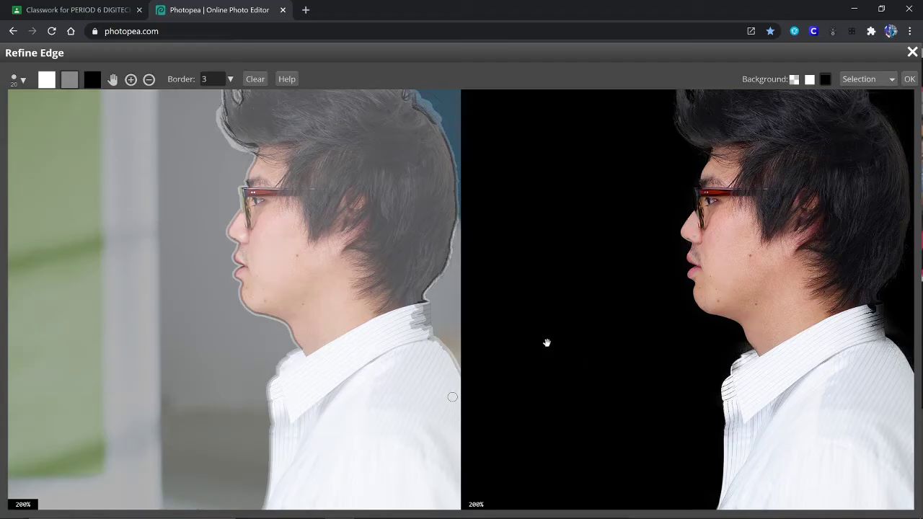
Paint the white foreground area over the back of the shirt collar and the upper shoulder to restore the striped fabric.
click(112, 80)
drag(422, 300, 277, 248)
scroll(278, 247, up, 1)
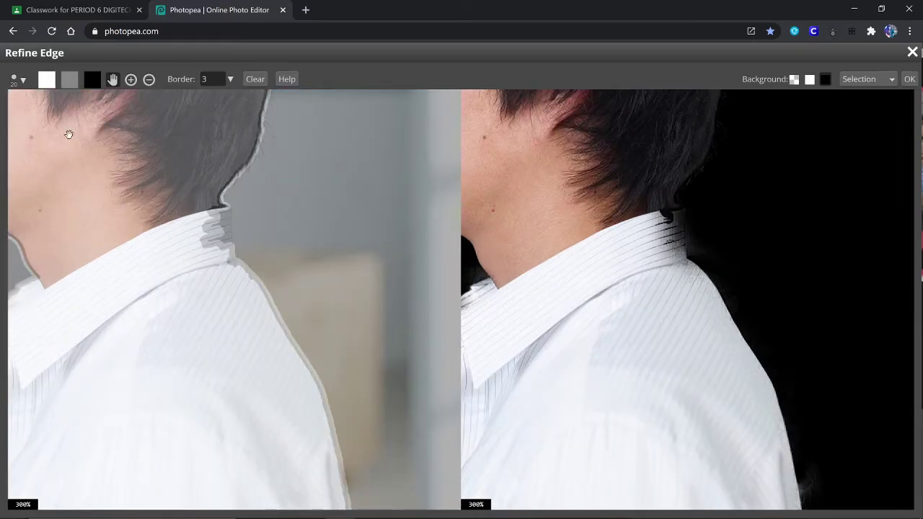
click(44, 82)
mouse_move(225, 213)
mouse_down()
mouse_move(225, 249)
mouse_move(209, 219)
mouse_move(217, 240)
mouse_move(209, 229)
mouse_move(214, 210)
mouse_up()
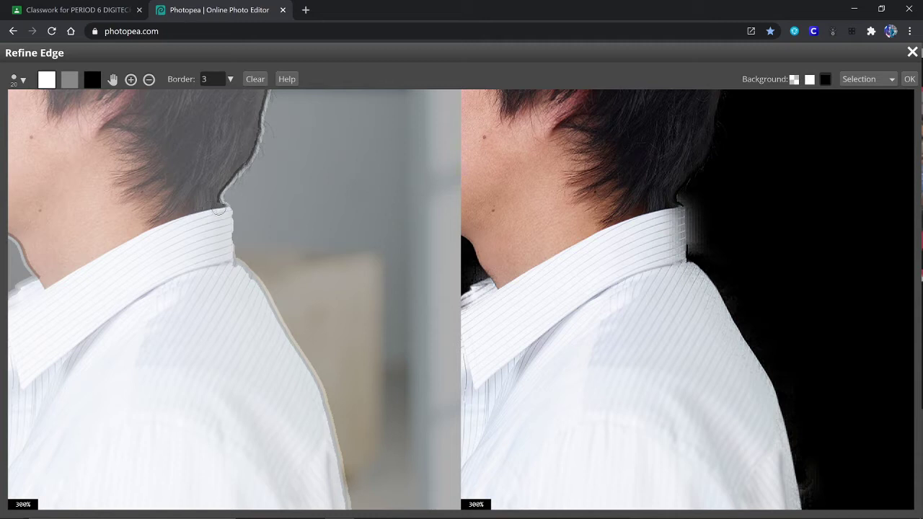
mouse_move(221, 209)
mouse_down()
mouse_move(215, 266)
mouse_move(230, 261)
mouse_move(252, 284)
mouse_move(260, 299)
mouse_move(237, 319)
mouse_up()
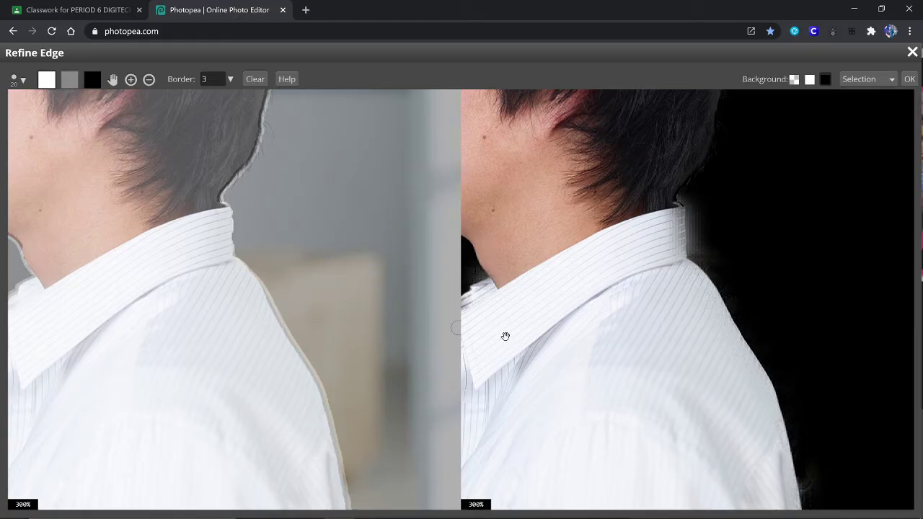
Examine the cutout preview around the face, glasses, nape, collar and hair for remaining edge flaws.
scroll(505, 336, down, 5)
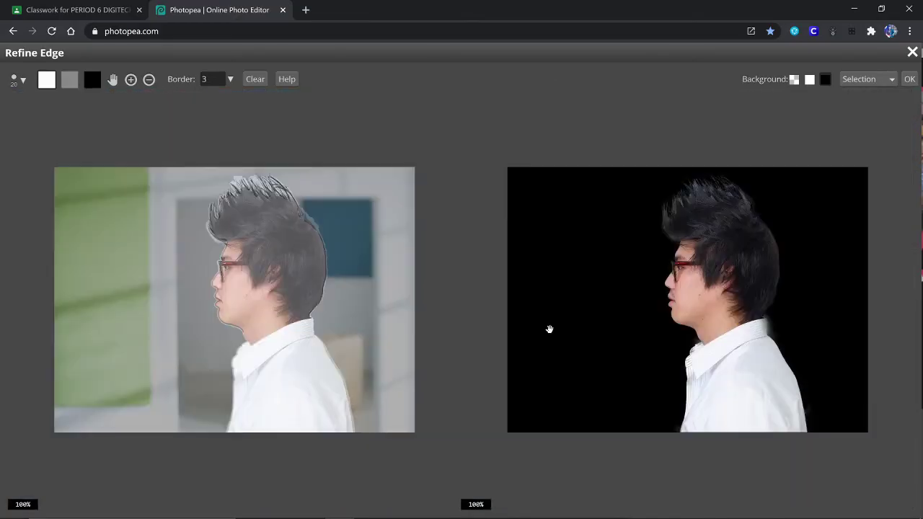
scroll(549, 330, up, 2)
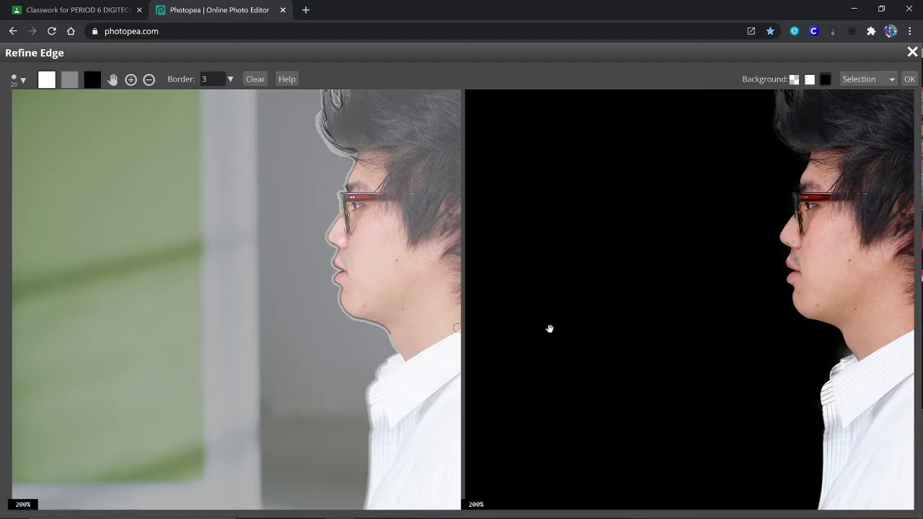
scroll(512, 301, up, 1)
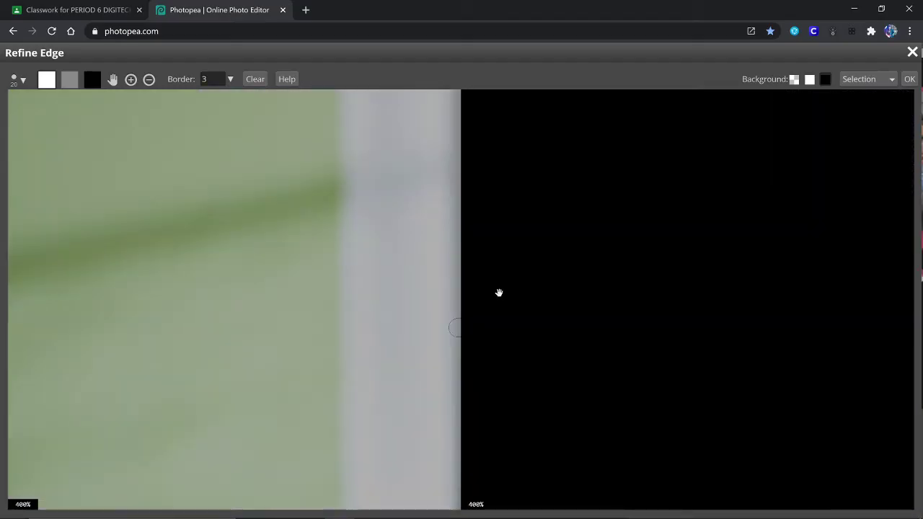
scroll(491, 292, down, 1)
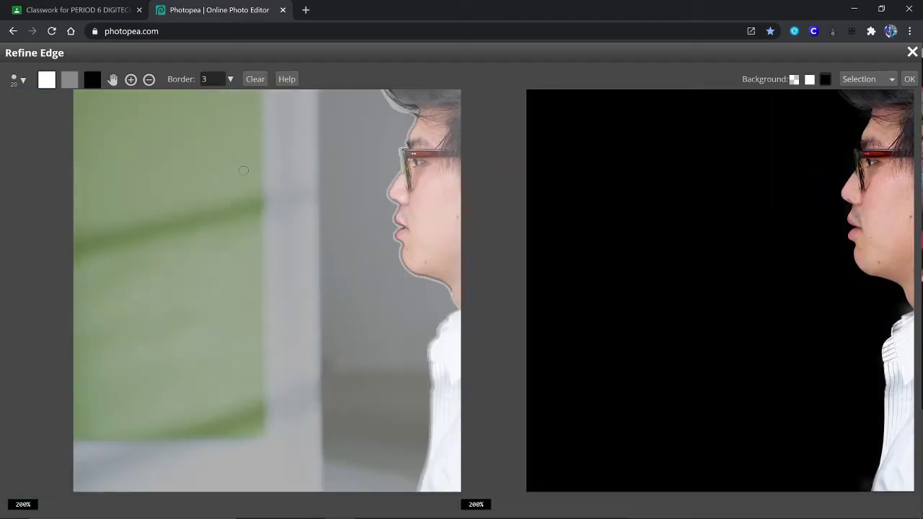
click(113, 79)
scroll(605, 252, up, 1)
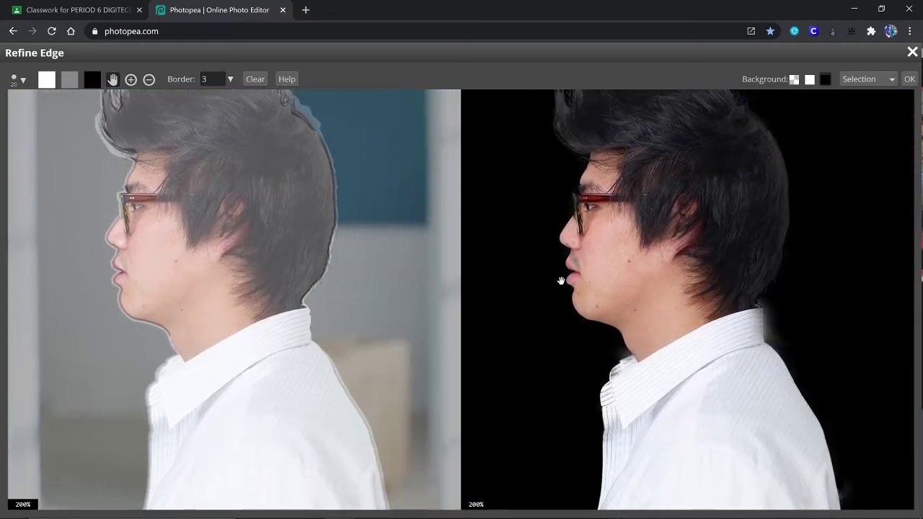
scroll(605, 249, up, 1)
scroll(591, 195, up, 1)
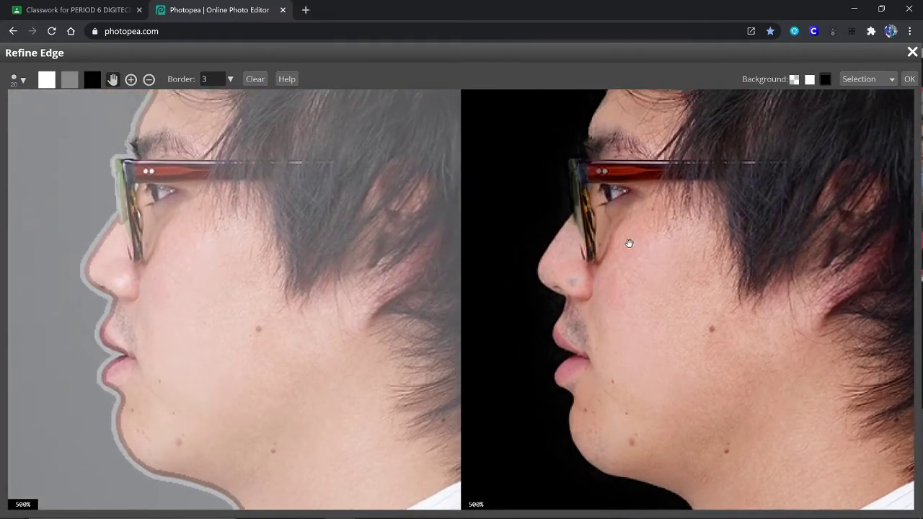
mouse_move(637, 256)
mouse_down()
mouse_move(642, 284)
mouse_move(613, 385)
mouse_move(619, 399)
mouse_move(505, 194)
mouse_move(474, 160)
mouse_up()
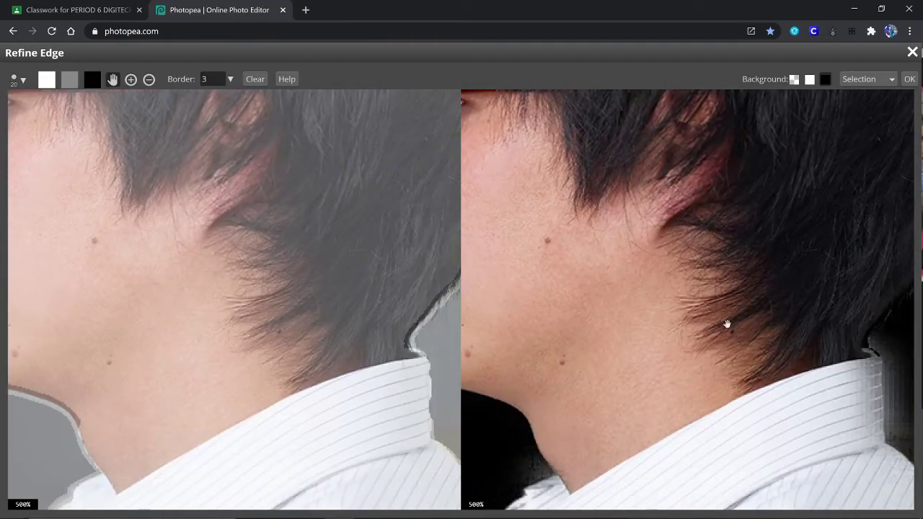
mouse_move(749, 324)
mouse_down()
mouse_move(677, 254)
mouse_move(624, 227)
mouse_move(656, 234)
mouse_up()
click(91, 80)
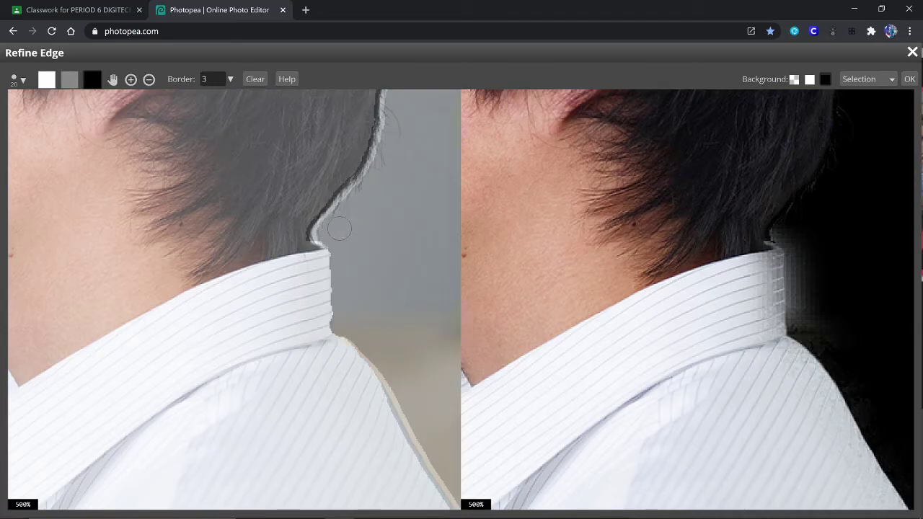
scroll(283, 194, down, 5)
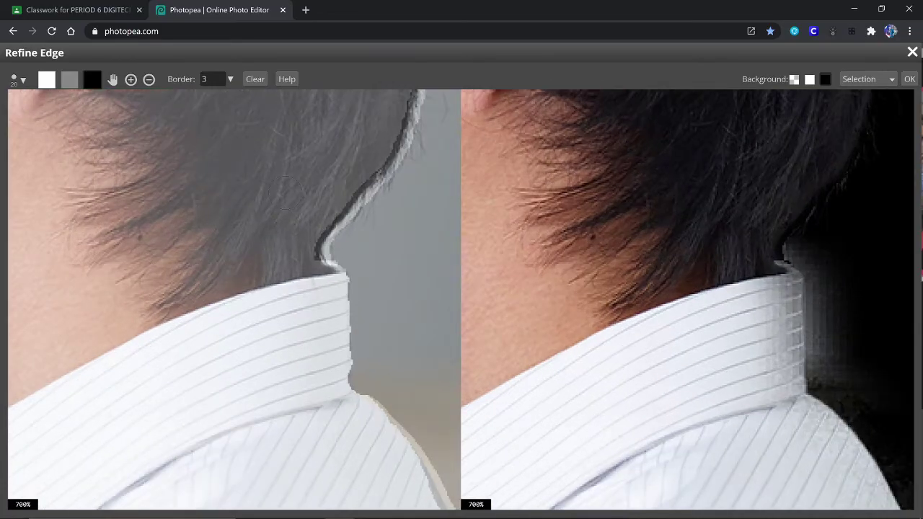
scroll(283, 194, down, 4)
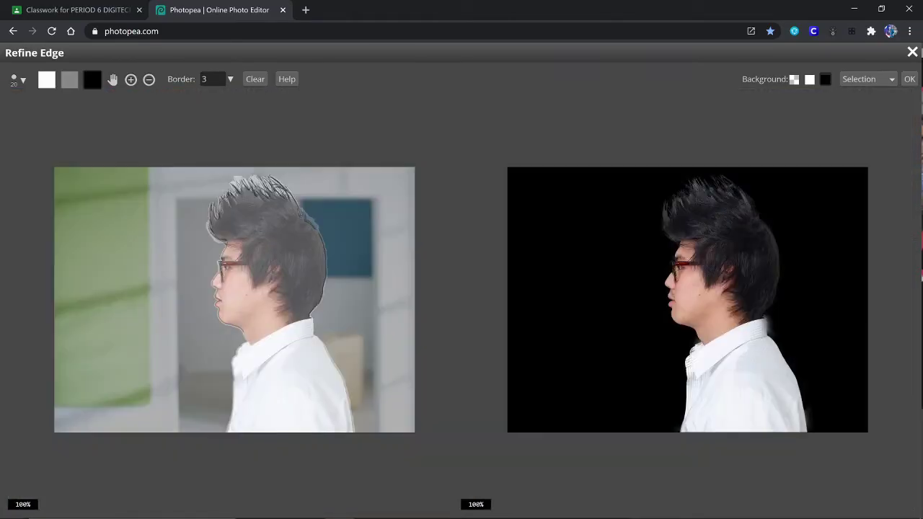
scroll(283, 195, up, 3)
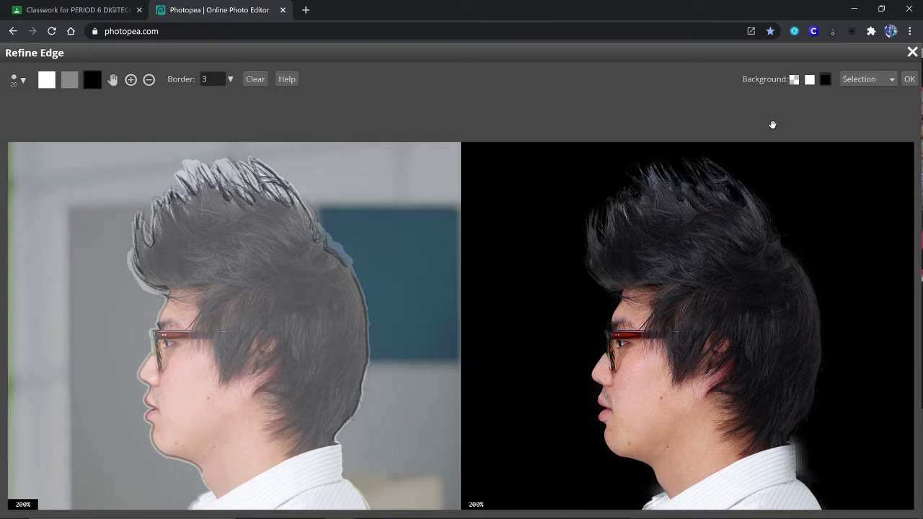
Output the refined edge as a Raster Mask on the man's layer.
click(893, 81)
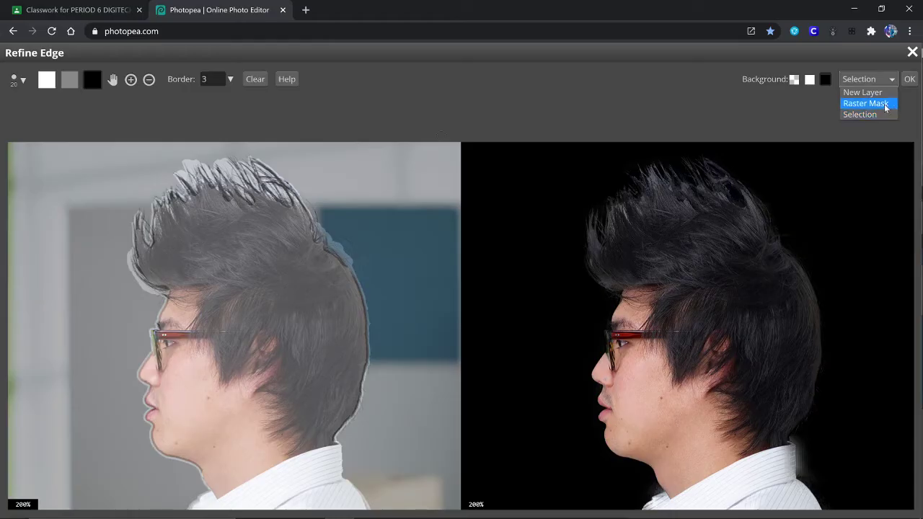
click(862, 103)
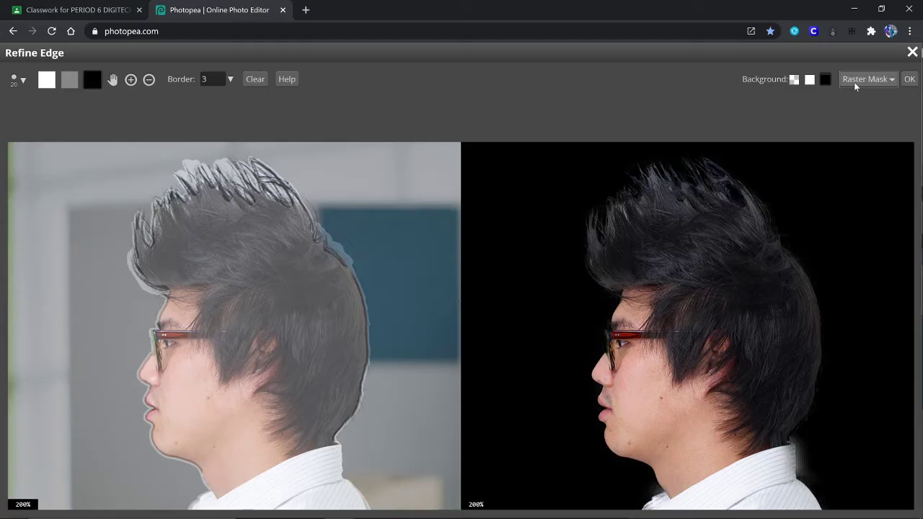
click(910, 79)
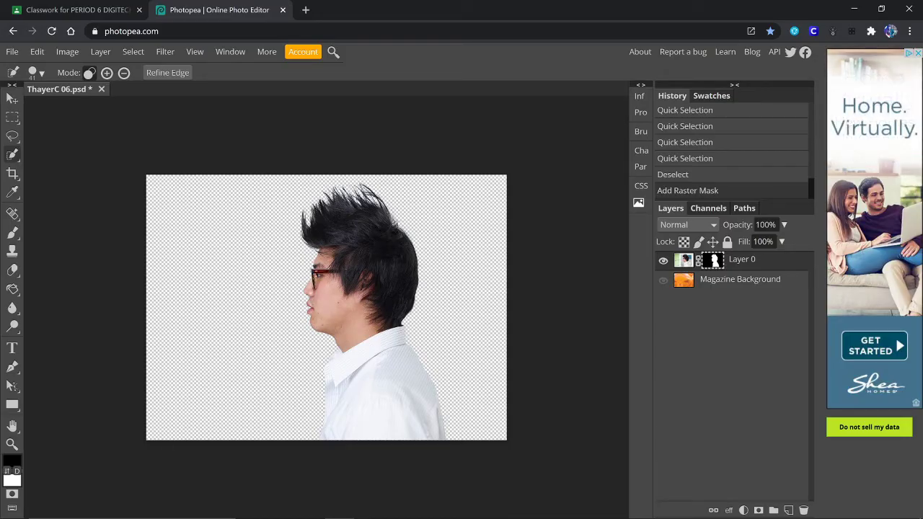
Disable Layer 0's raster mask to reveal the original photo, and enable it again.
right_click(715, 263)
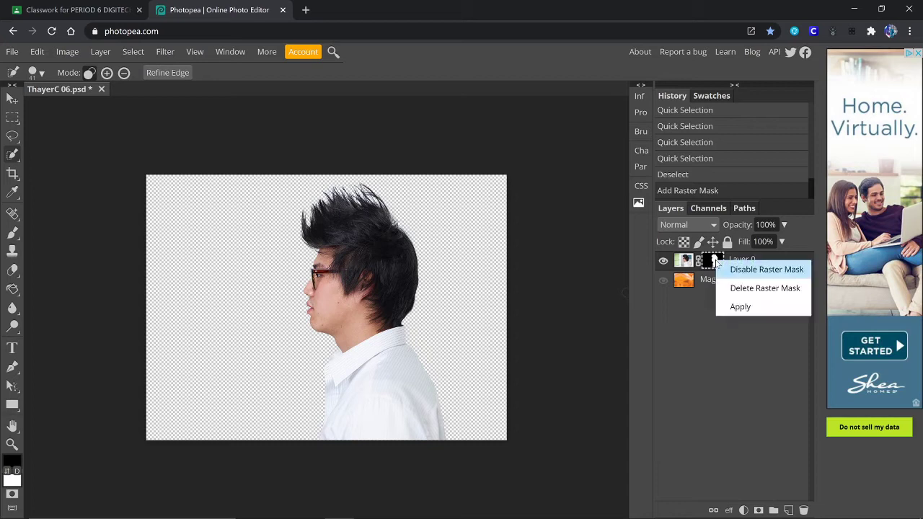
click(741, 270)
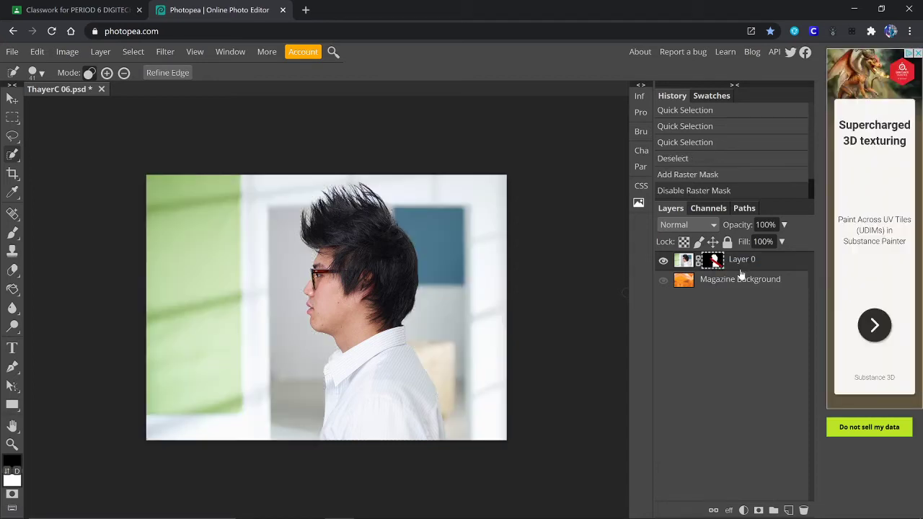
right_click(713, 262)
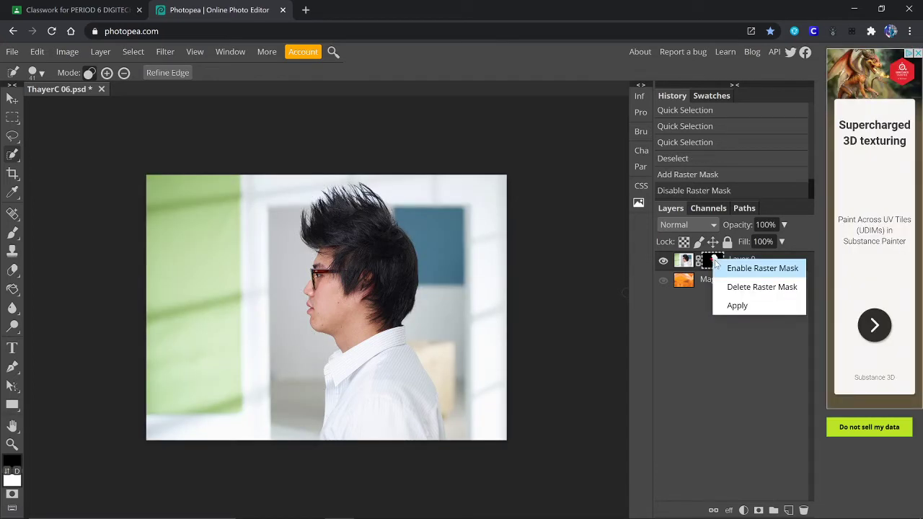
click(742, 269)
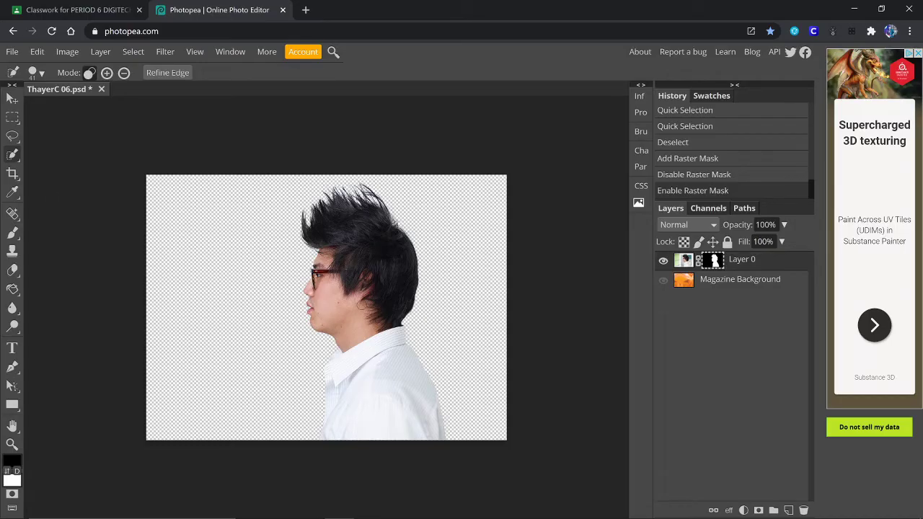
Set up the Brush tool for the glasses area of the mask with white as foreground color and a size of 8 px.
scroll(362, 305, up, 10)
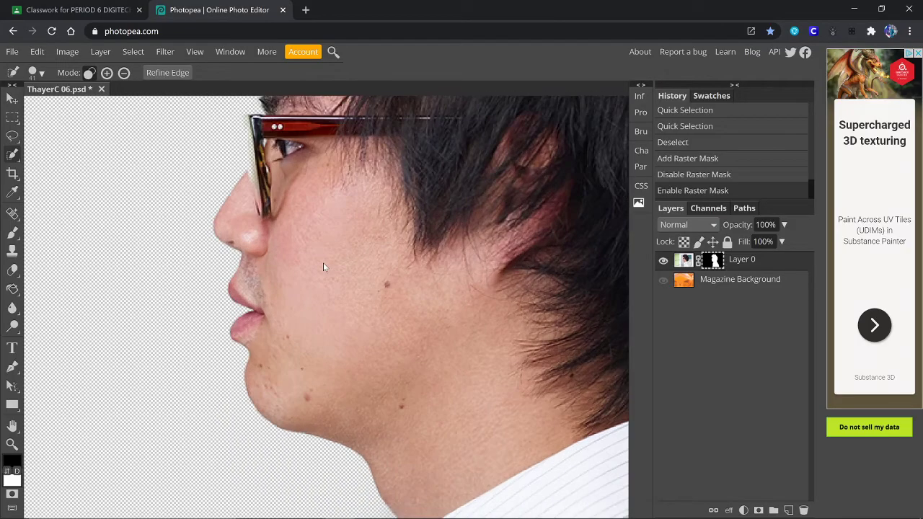
scroll(267, 274, up, 3)
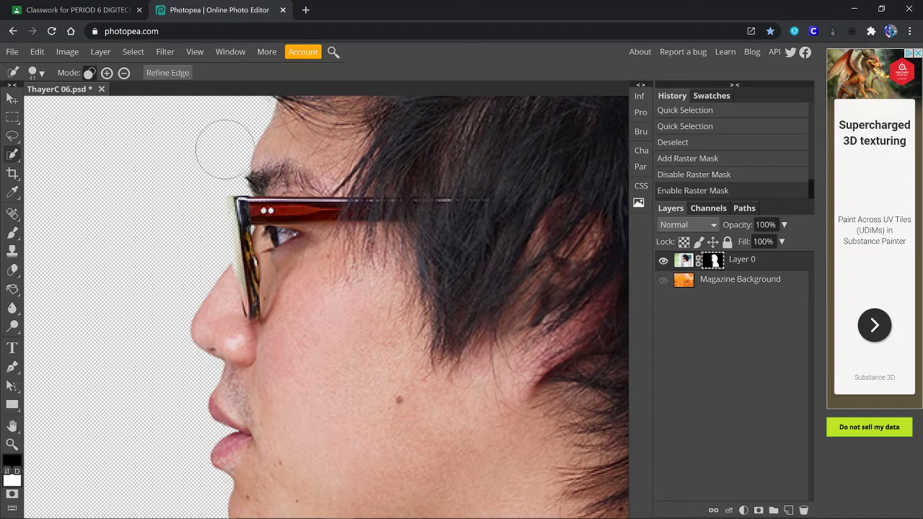
click(12, 234)
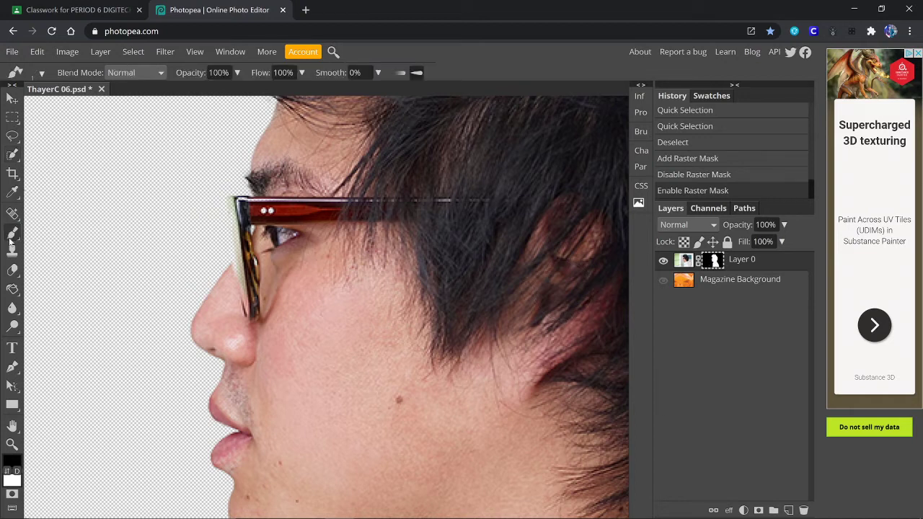
click(12, 483)
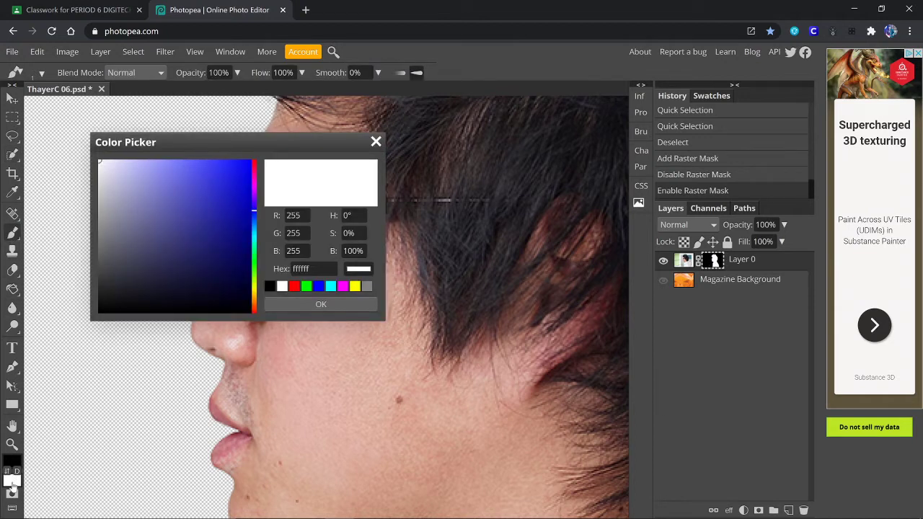
click(339, 304)
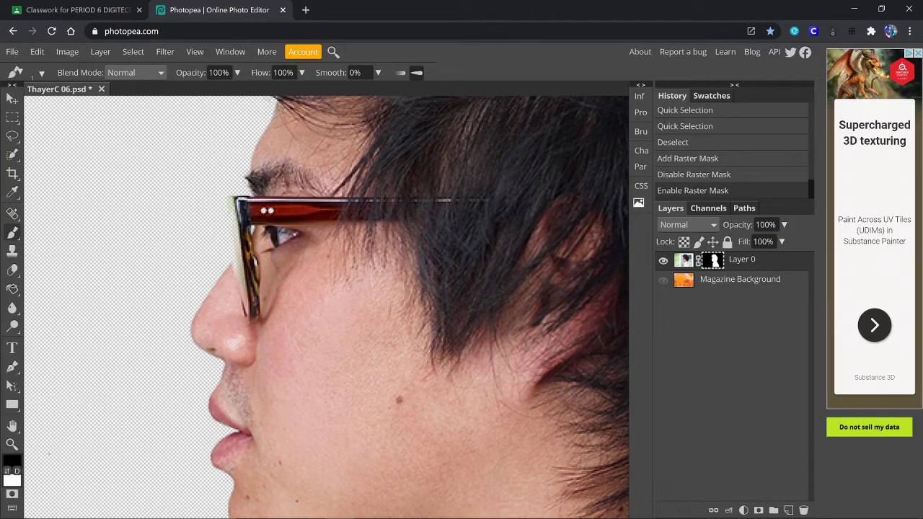
click(9, 471)
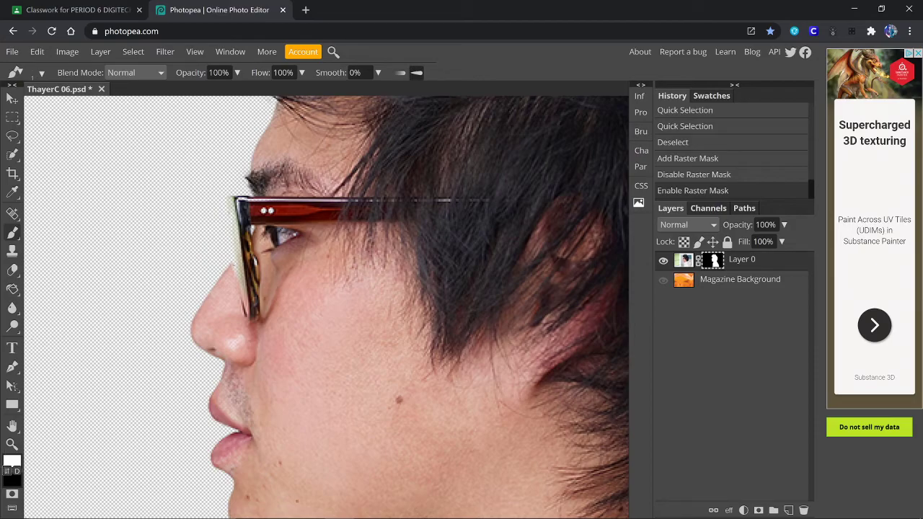
click(42, 73)
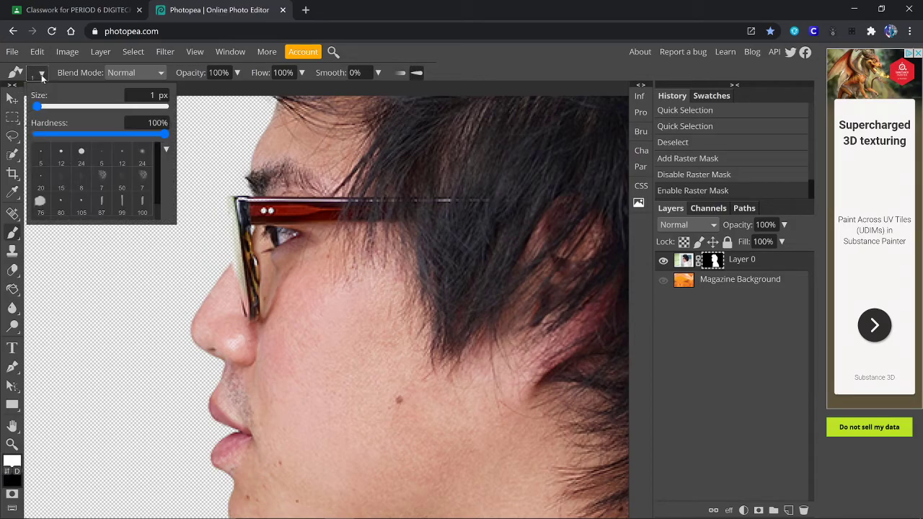
click(62, 106)
drag(62, 106, 68, 106)
click(56, 105)
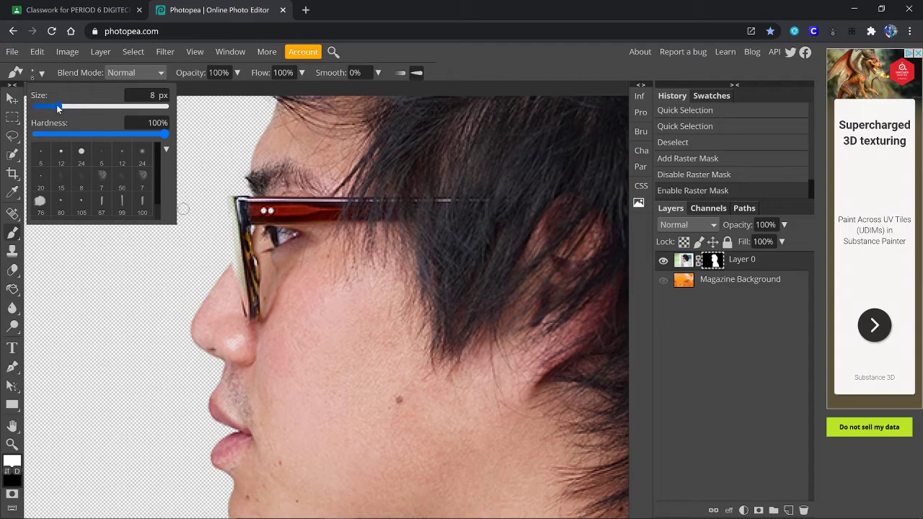
Paint white on Layer 0's mask along the front lens edge and temple of the glasses to restore them.
click(234, 267)
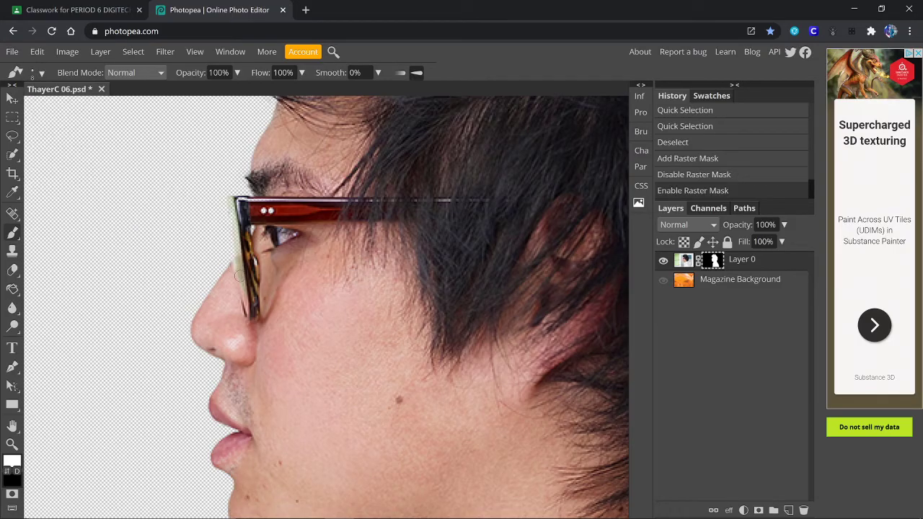
mouse_move(234, 225)
mouse_down()
mouse_move(233, 197)
mouse_move(238, 264)
mouse_up()
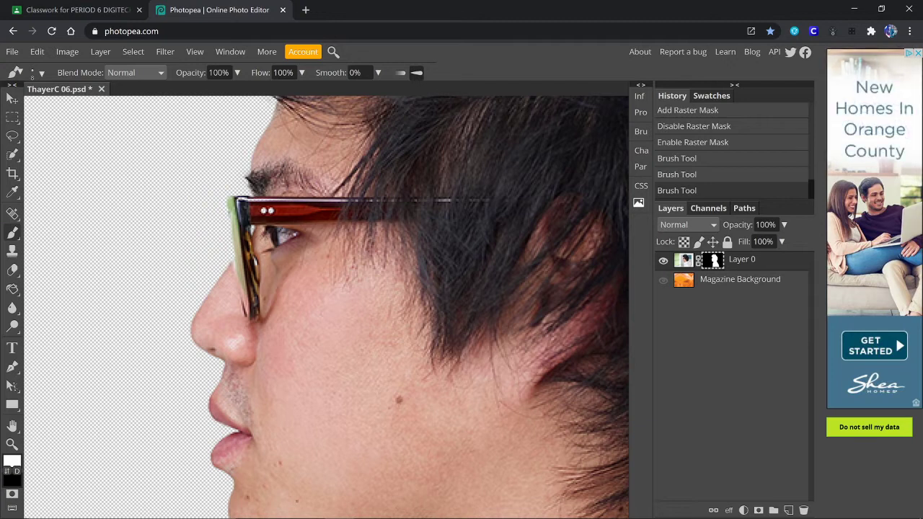
click(227, 216)
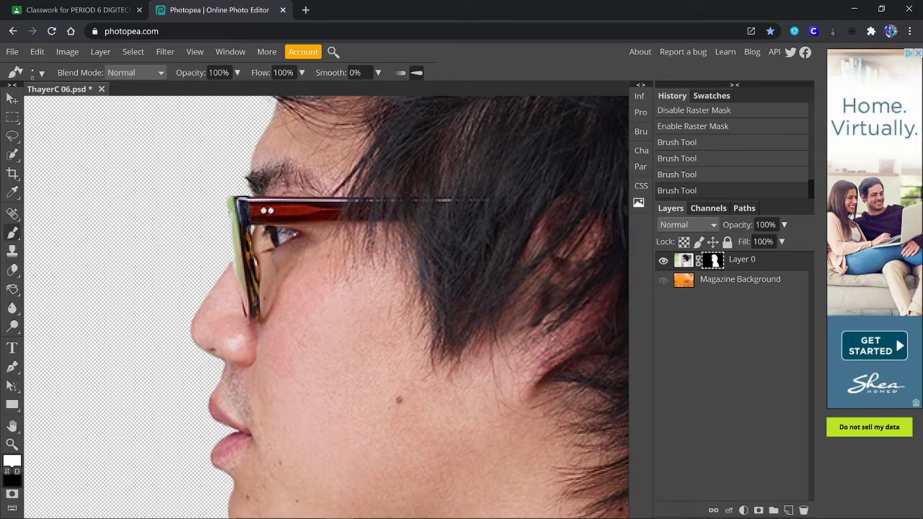
click(266, 210)
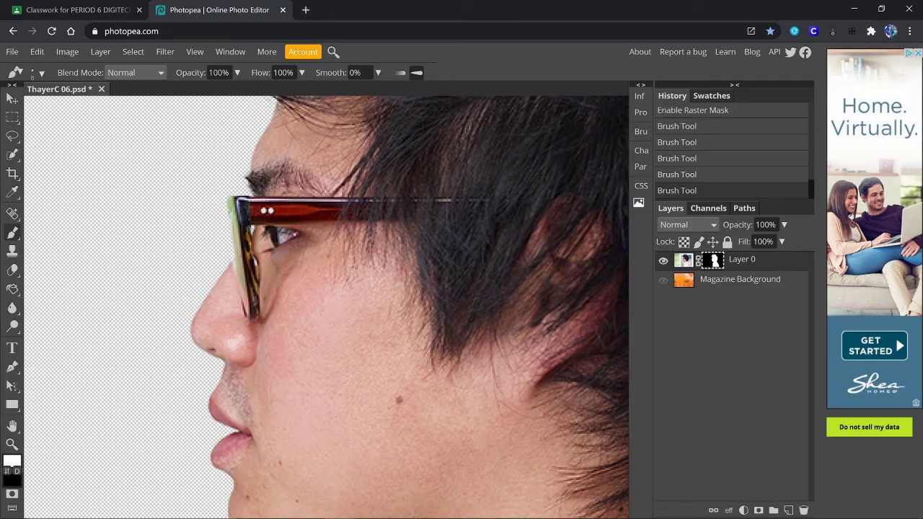
click(267, 210)
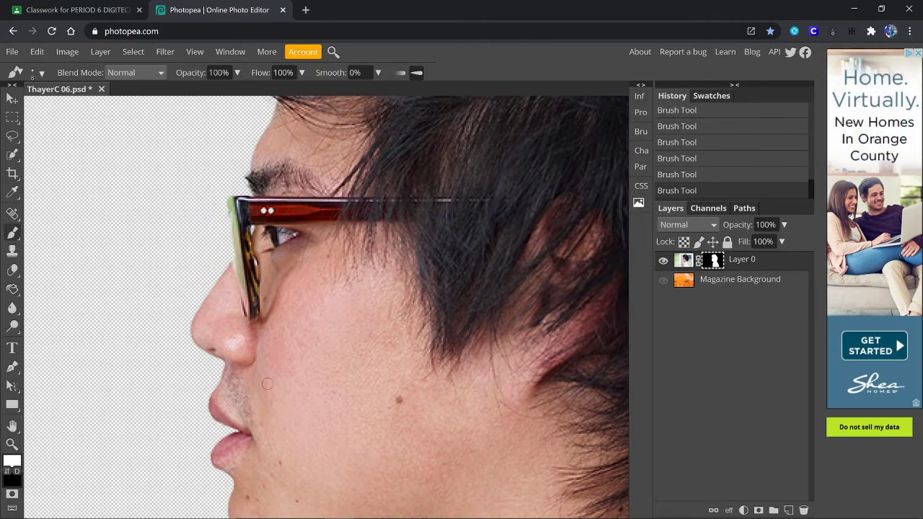
scroll(267, 383, up, 3)
scroll(413, 296, down, 15)
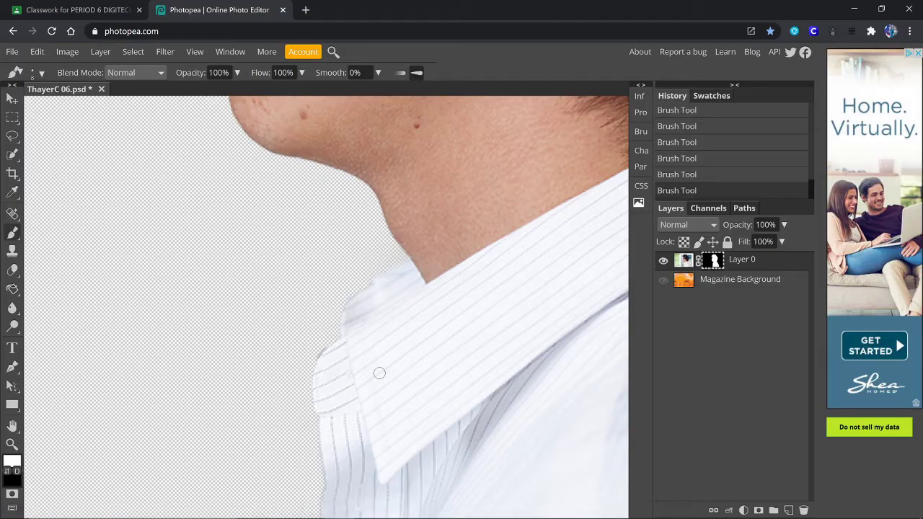
Undo and redo the last mask stroke at the front collar, and paint white along the shirt's back collar and shoulder edge.
key(ctrl+z)
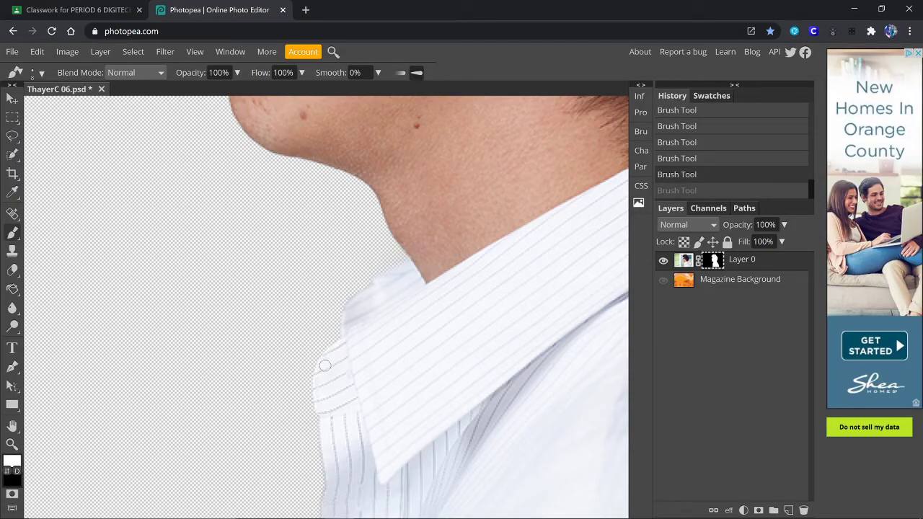
key(ctrl+shift+z)
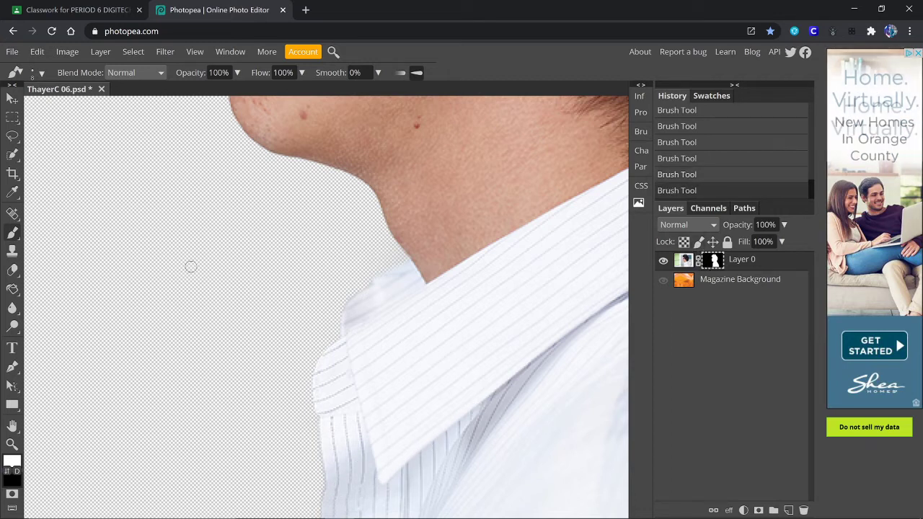
click(12, 427)
drag(499, 272, 36, 150)
drag(202, 96, 350, 309)
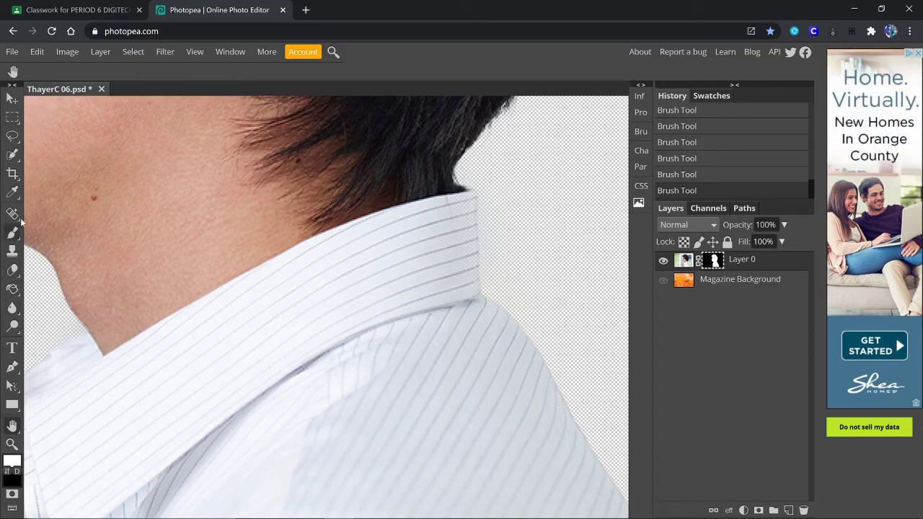
click(12, 159)
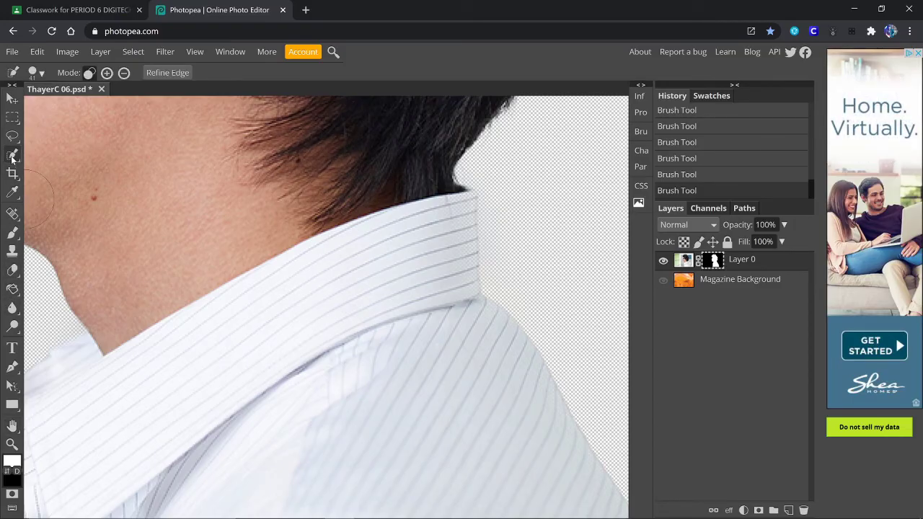
click(14, 233)
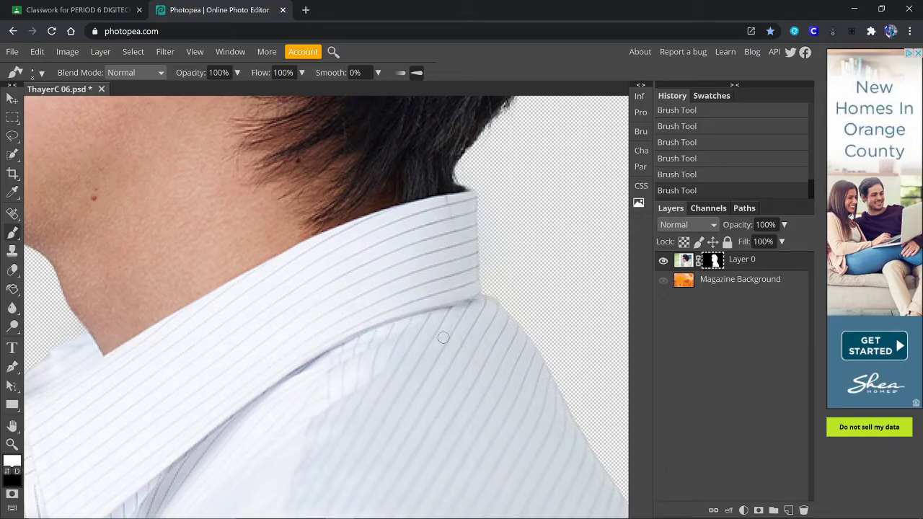
key(ctrl+z)
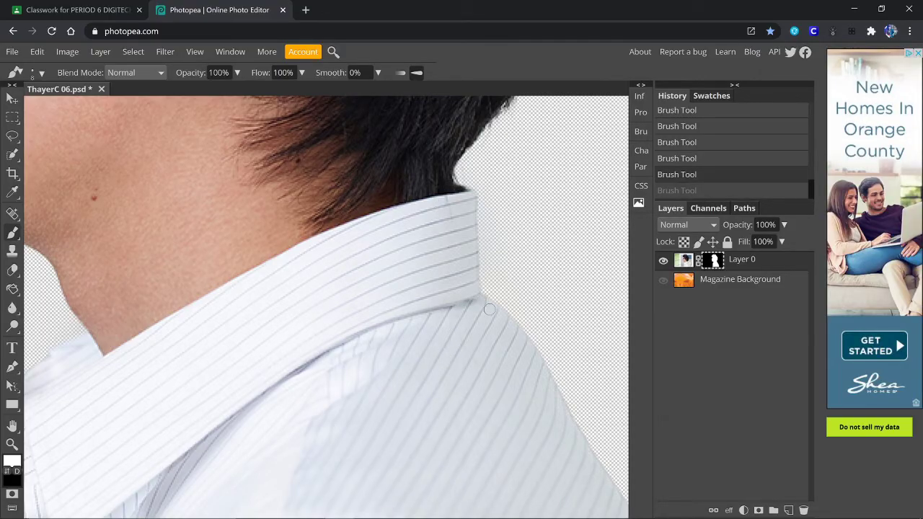
click(481, 318)
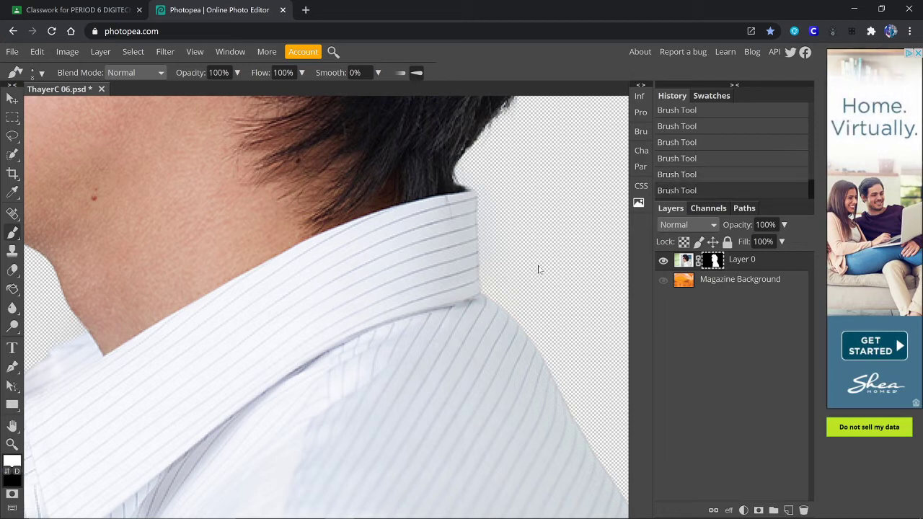
Set the brush size to 27 px and paint white on Layer 0's mask along the shoulder and back edge of the shirt.
key(ctrl+minus)
key(ctrl+minus)
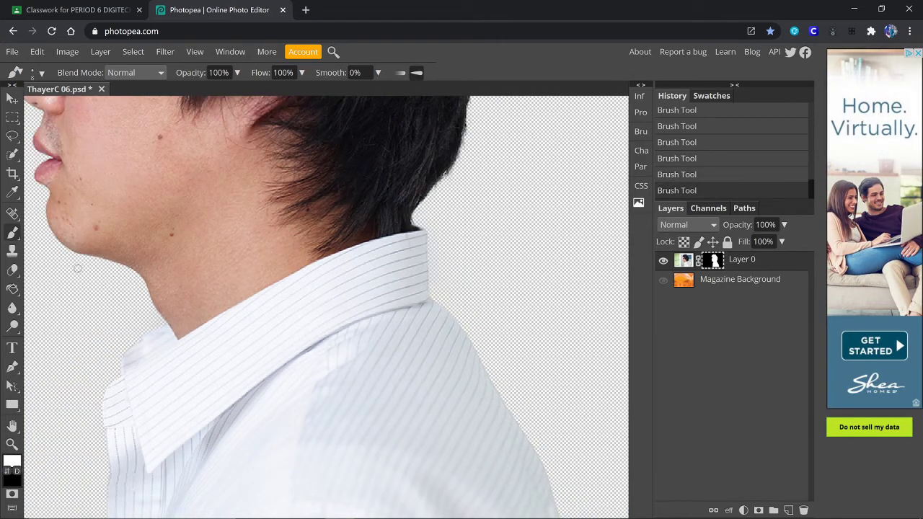
click(42, 73)
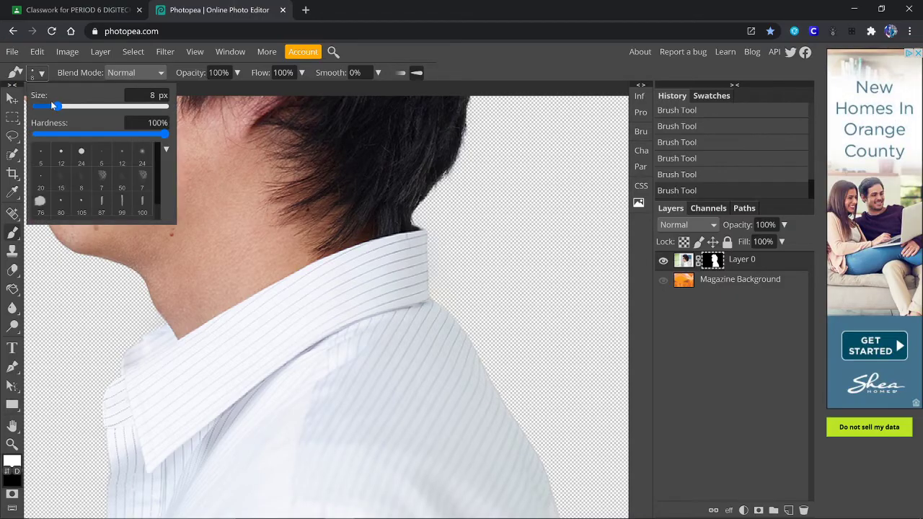
drag(50, 105, 70, 105)
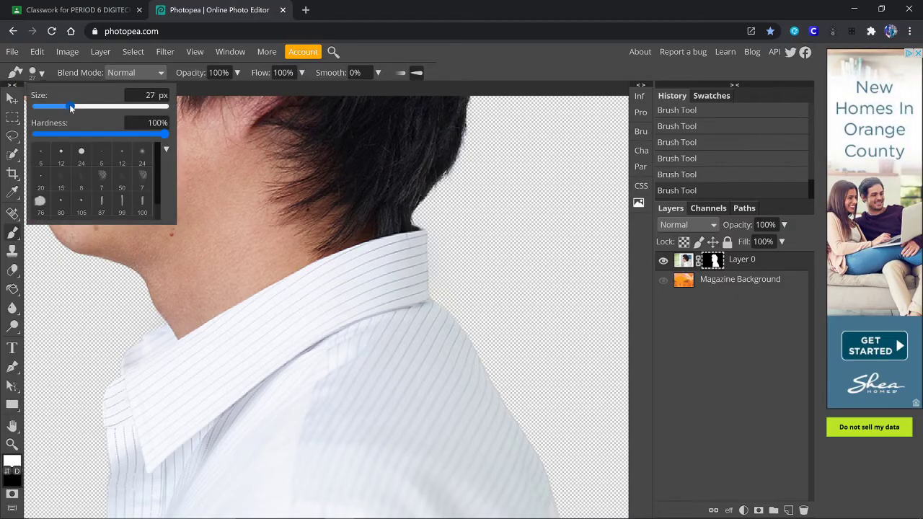
click(432, 322)
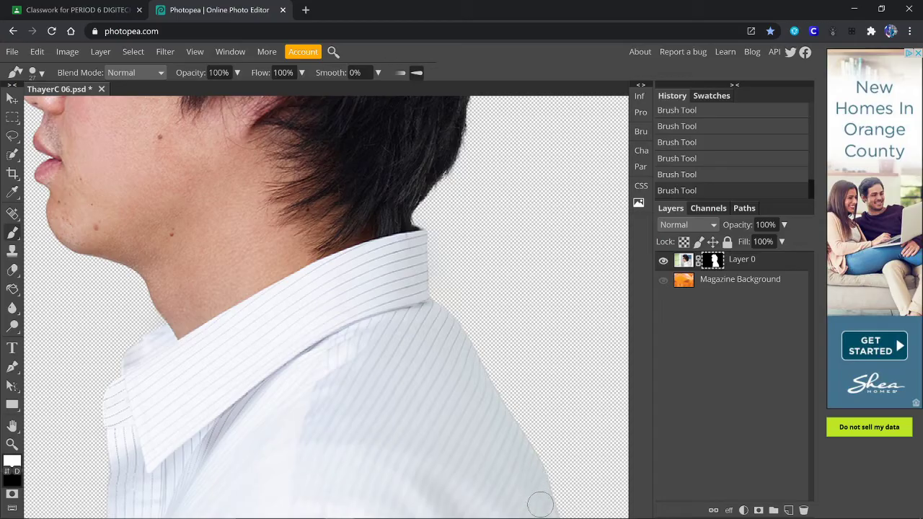
scroll(539, 501, down, 10)
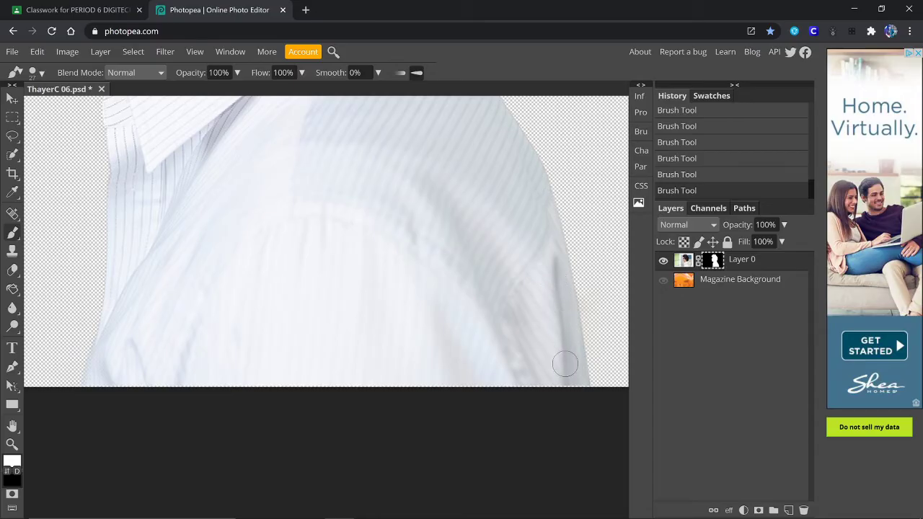
Examine the cutout's edges from the shirt up to the glasses and spiky hair.
scroll(281, 241, up, 5)
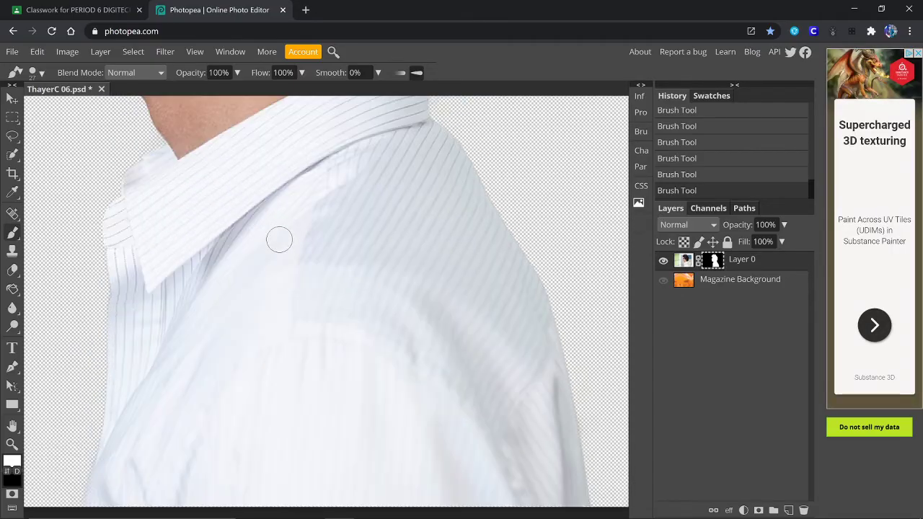
scroll(274, 250, up, 5)
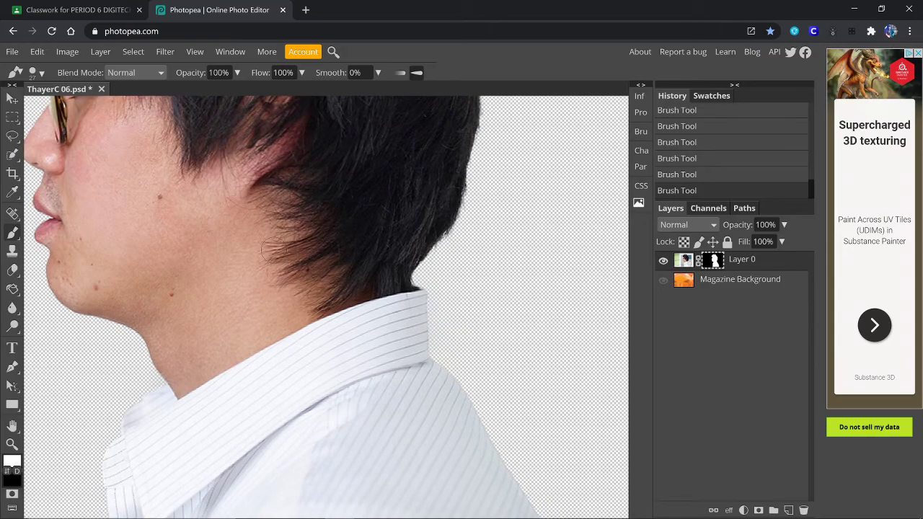
scroll(274, 250, up, 5)
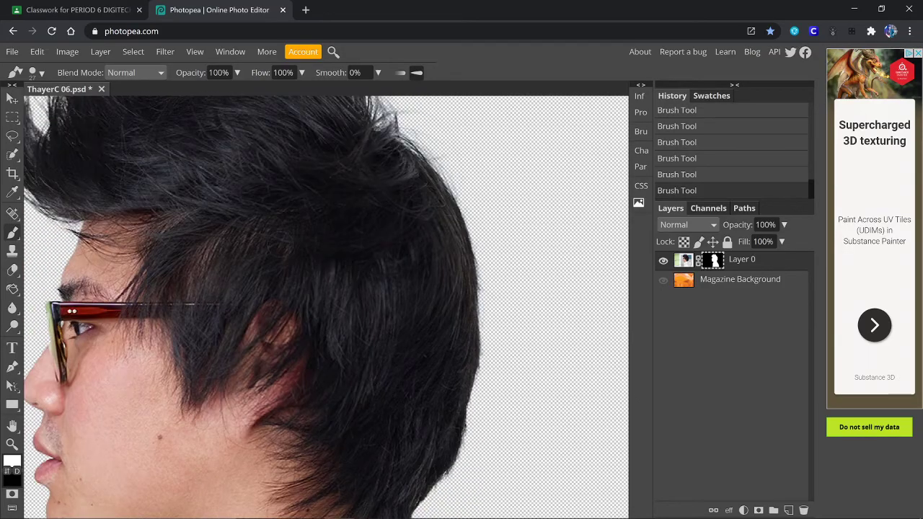
scroll(326, 307, up, 2)
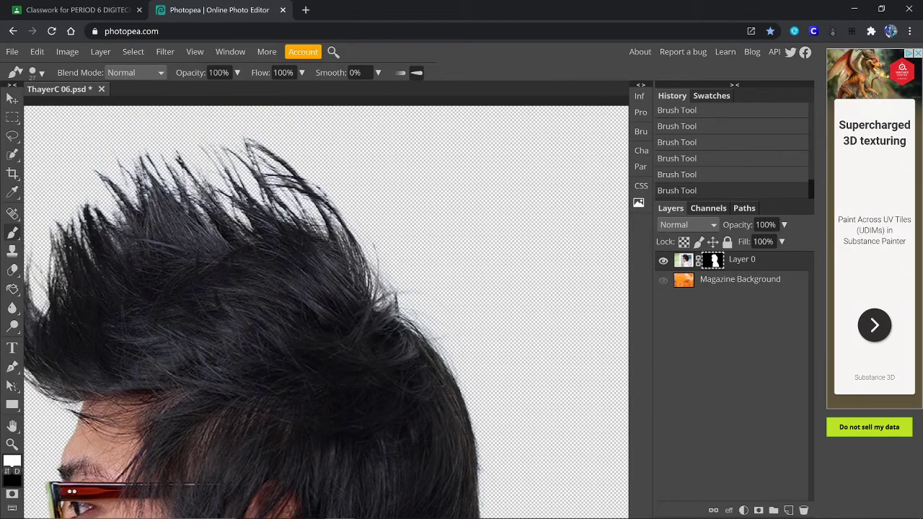
scroll(326, 307, down, 2)
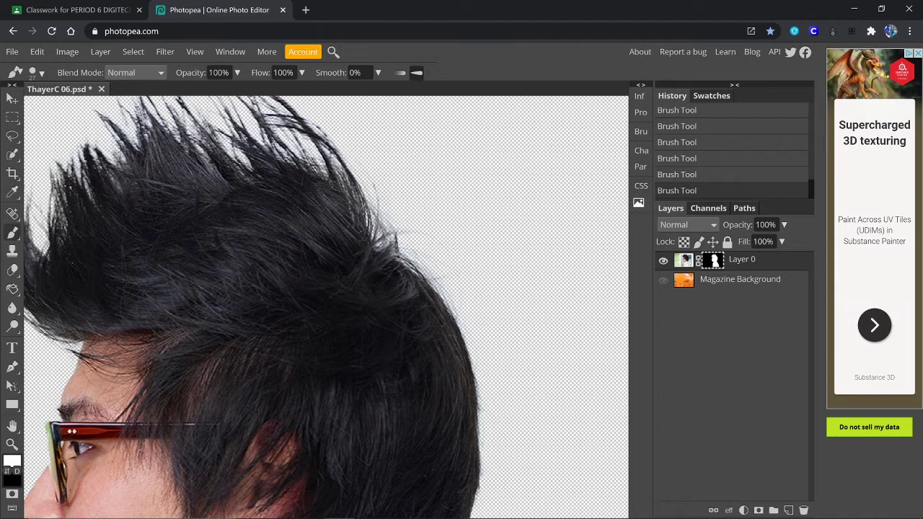
scroll(326, 307, down, 2)
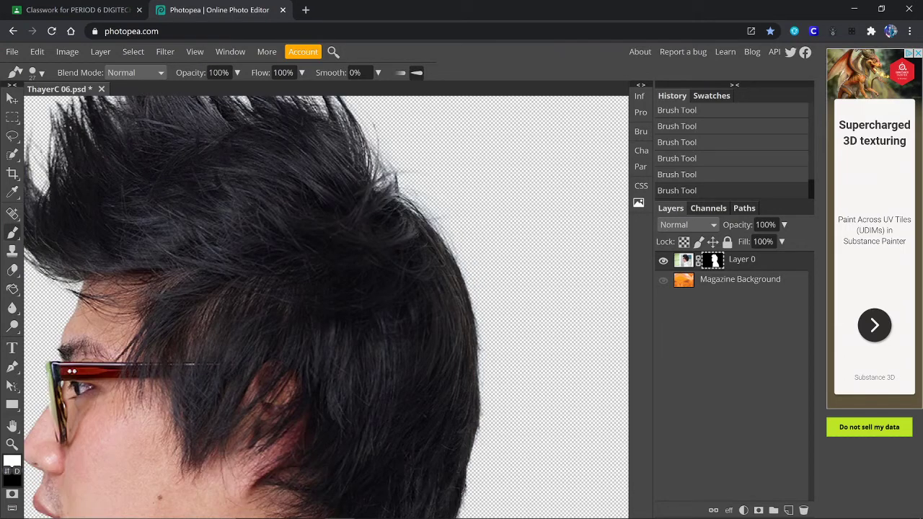
scroll(326, 307, up, 4)
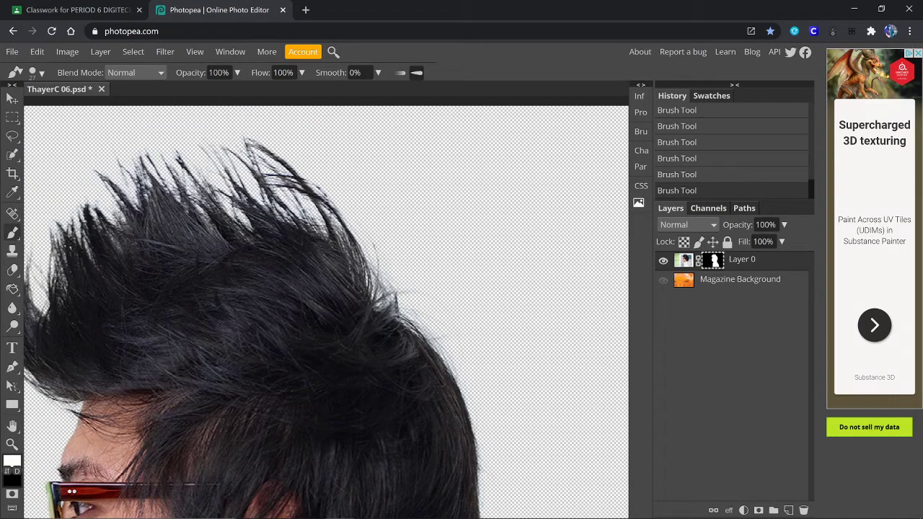
scroll(250, 225, down, 3)
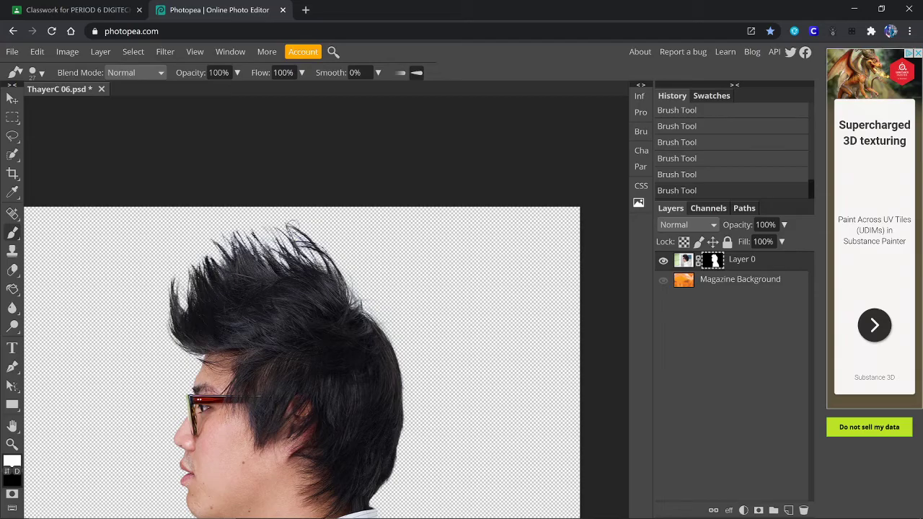
scroll(292, 225, down, 4)
scroll(291, 224, up, 1)
scroll(292, 224, up, 1)
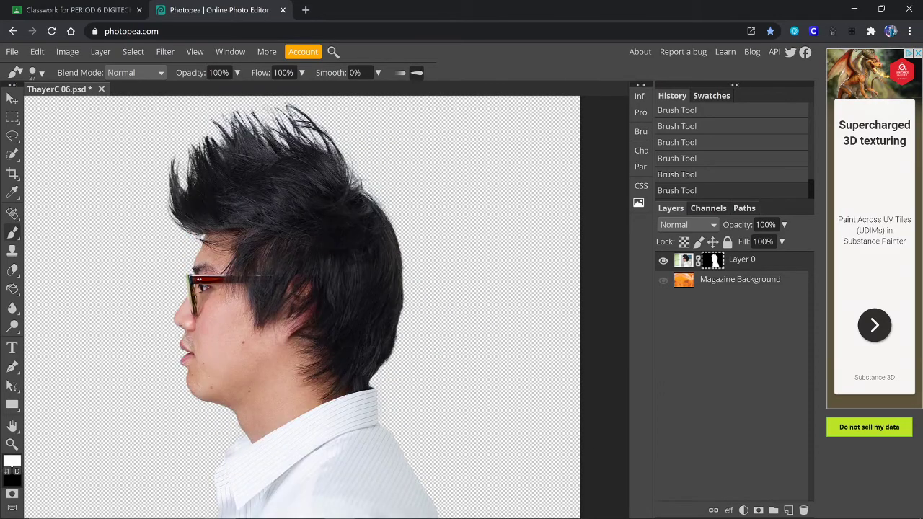
Save the document as the PSD file ThayerC 06.psd and dismiss the browser's download notice.
click(11, 52)
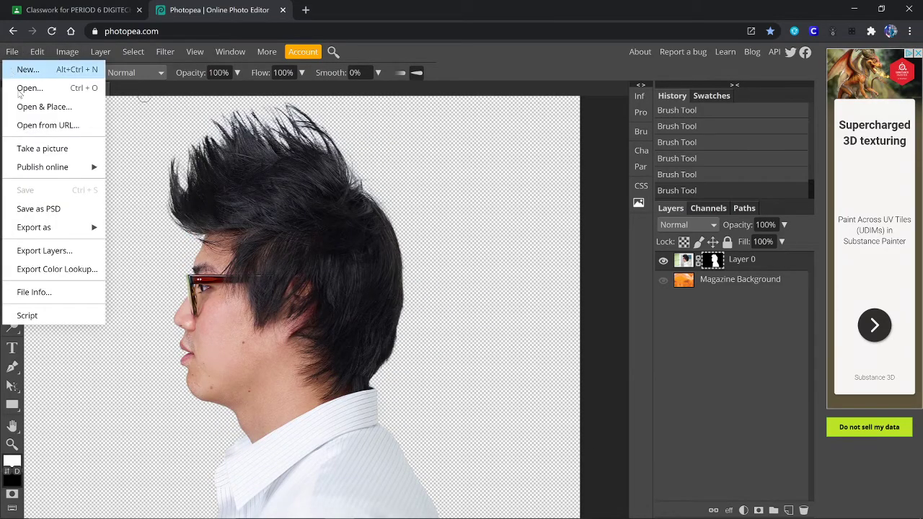
click(49, 210)
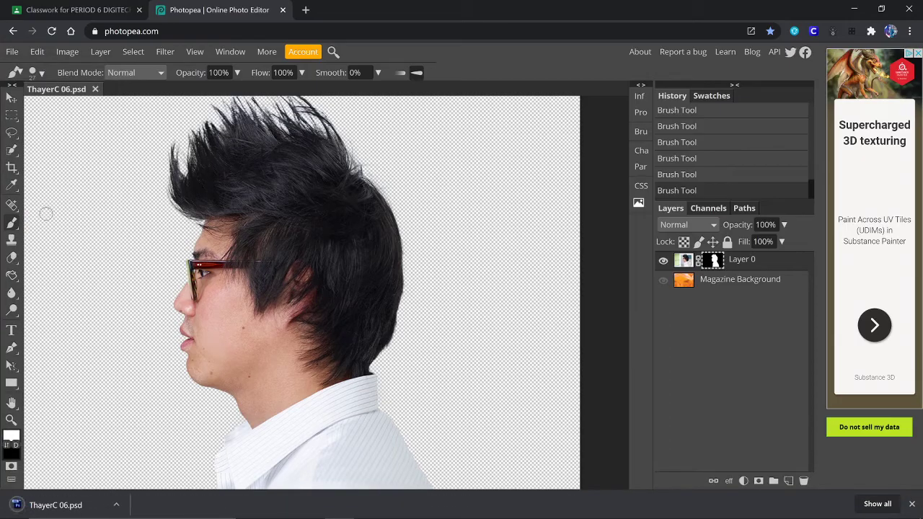
click(911, 504)
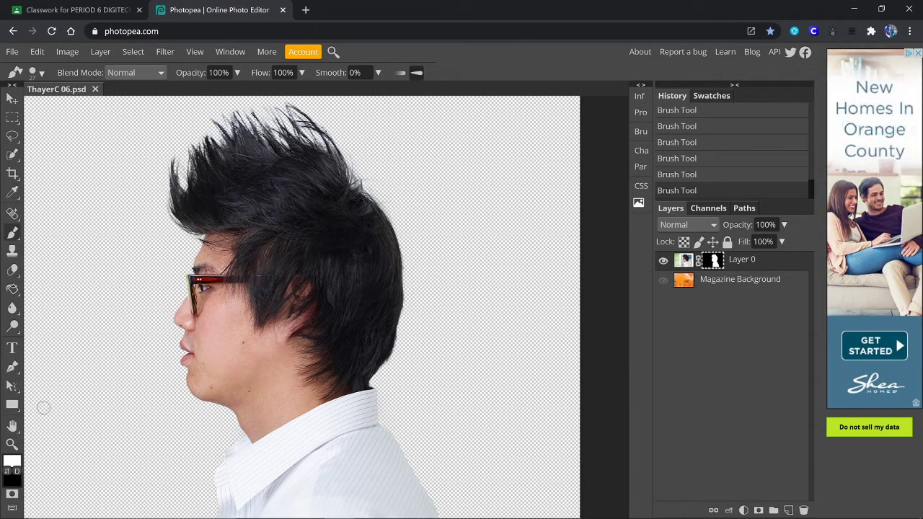
Turn on Quick Mask mode for working on the man's glasses.
click(12, 495)
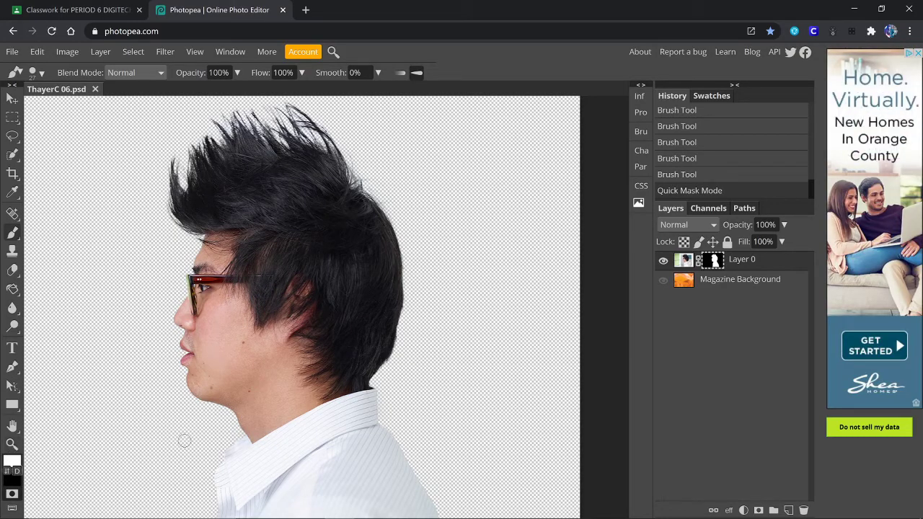
key(ctrl+plus)
key(ctrl+plus)
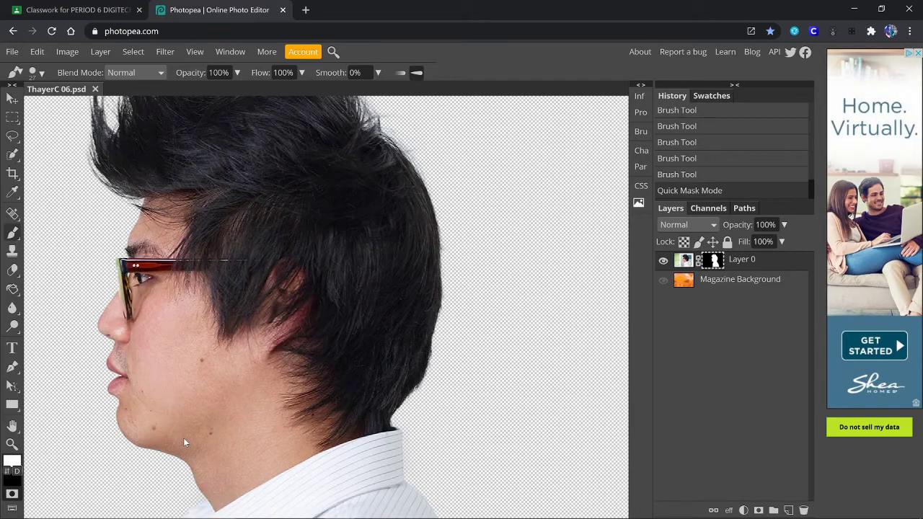
key(ctrl+plus)
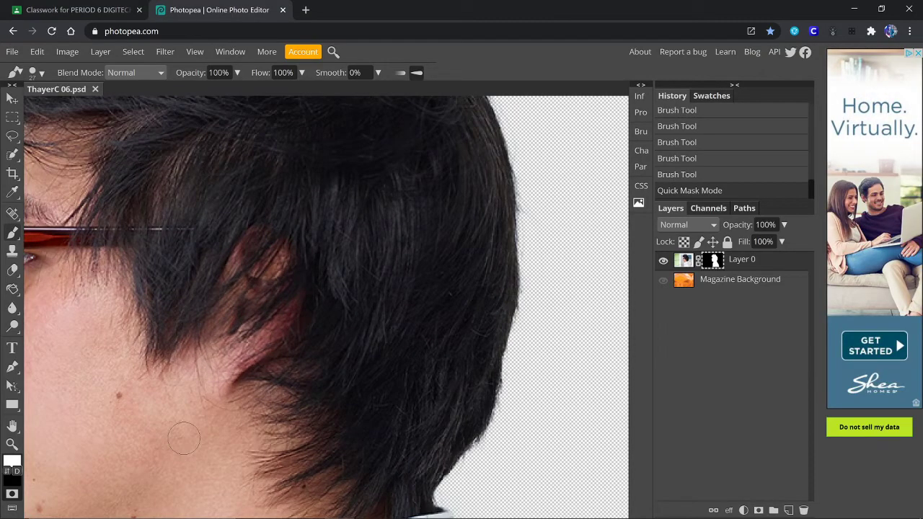
click(11, 425)
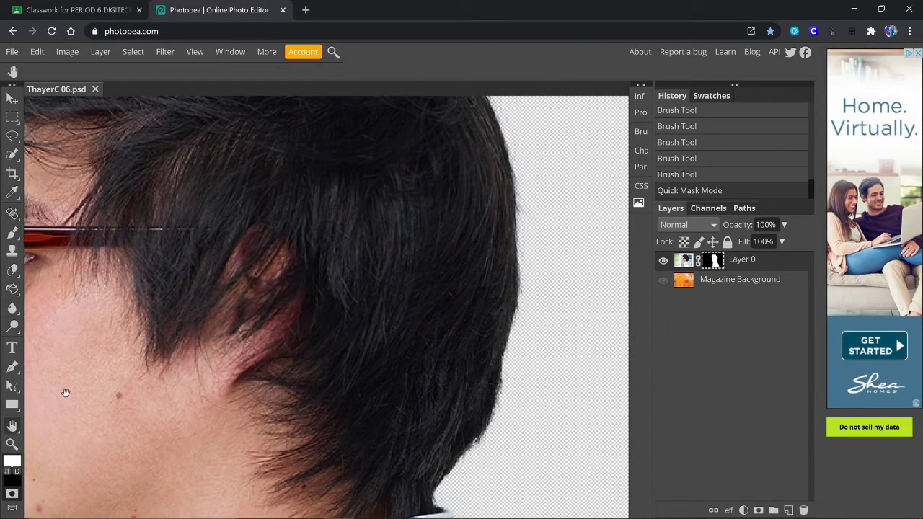
drag(154, 340, 352, 307)
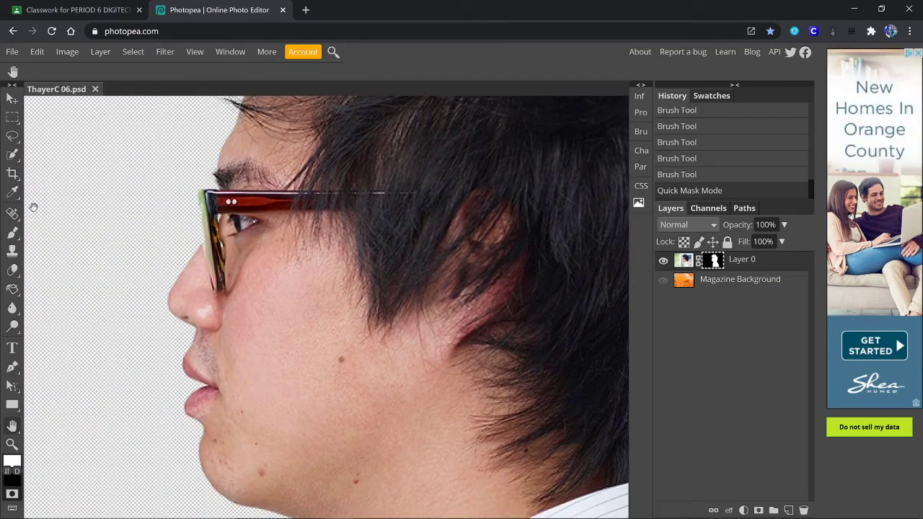
Set up the Brush tool with black as foreground color and a size of 10 px for the quick mask.
click(13, 234)
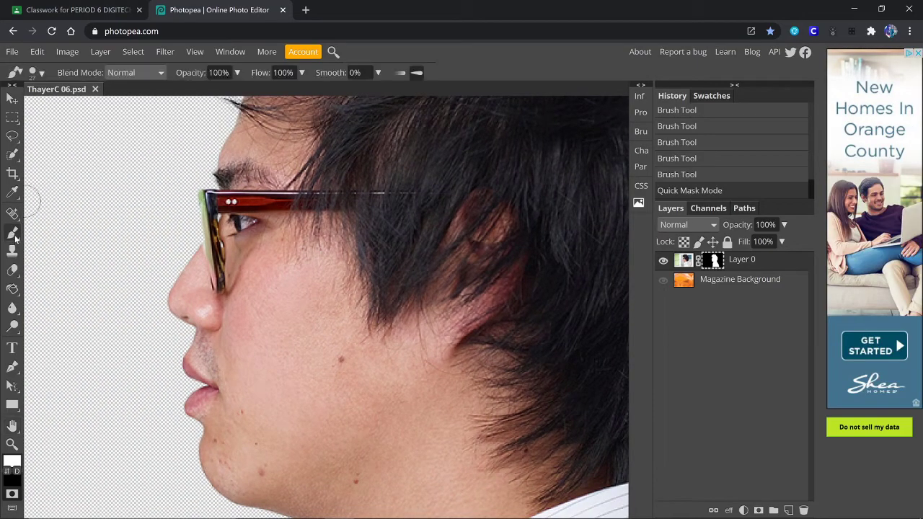
click(9, 472)
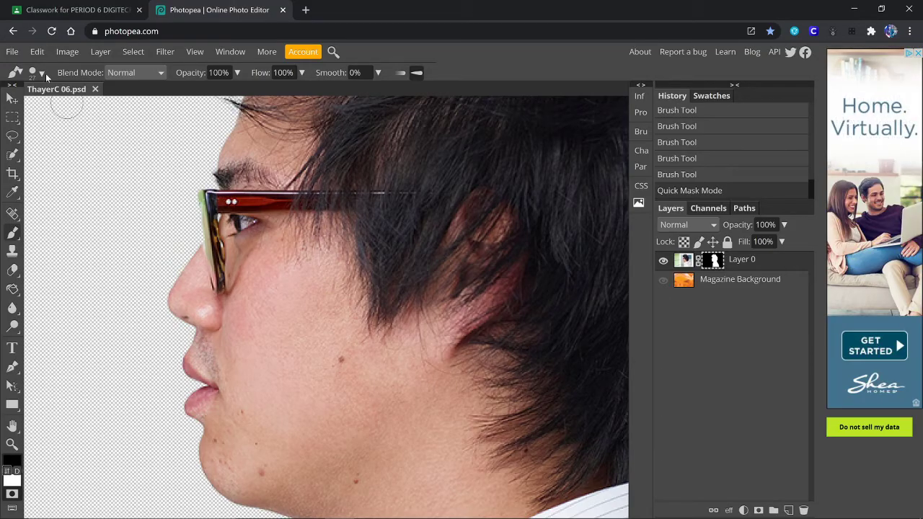
click(42, 76)
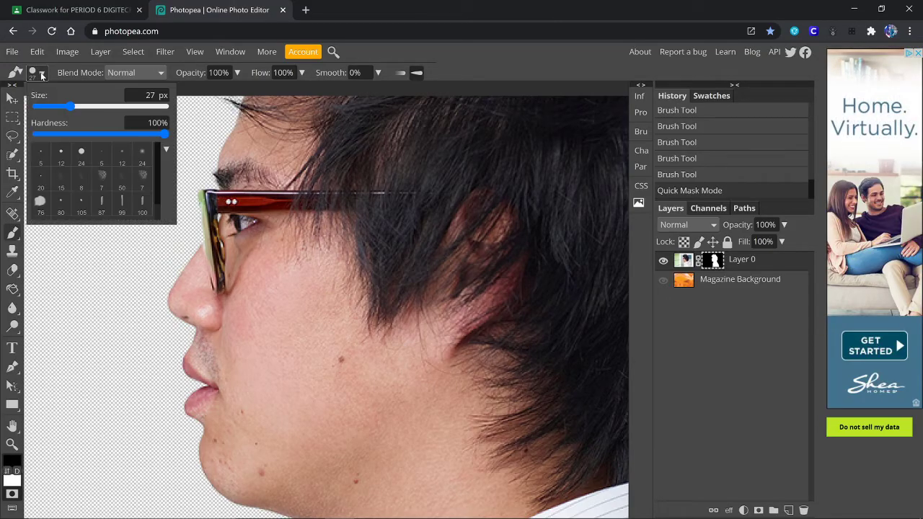
click(46, 106)
drag(47, 107, 53, 106)
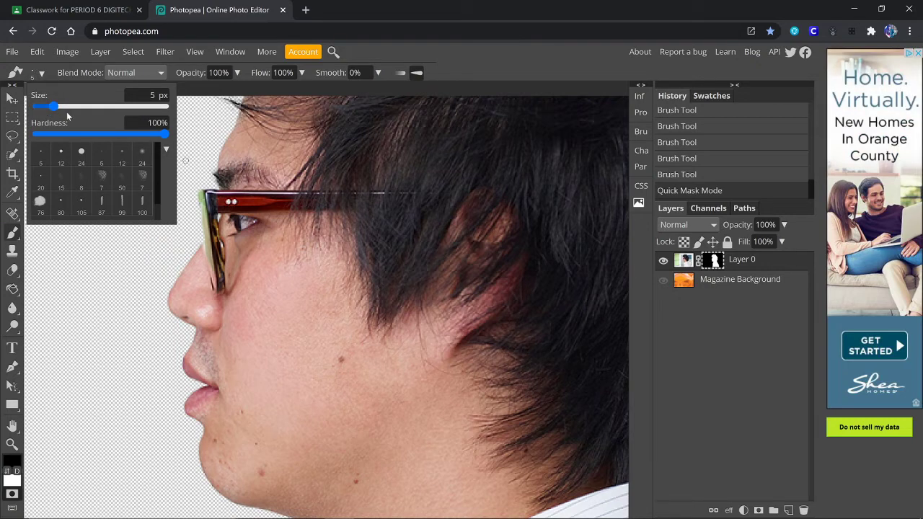
click(62, 107)
Paint the quick mask over the glasses' temple arm as far as the hair and down the front rim.
click(202, 196)
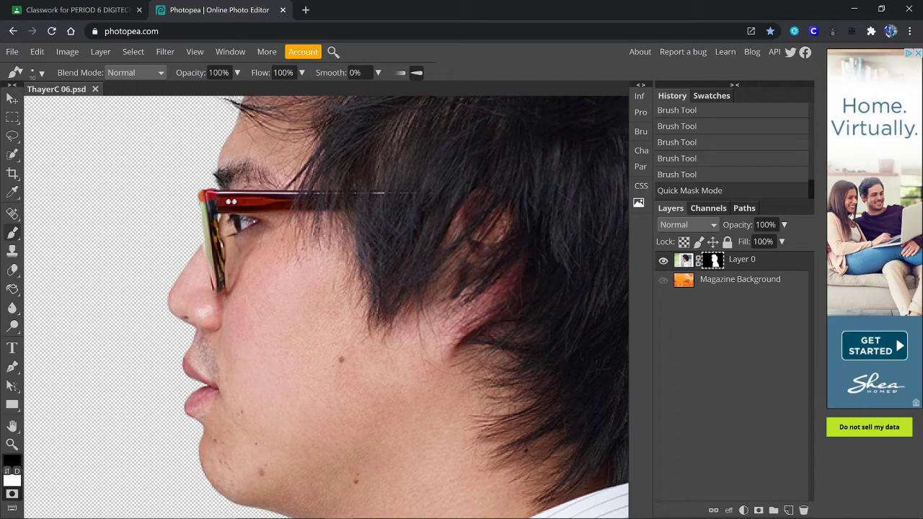
click(231, 201)
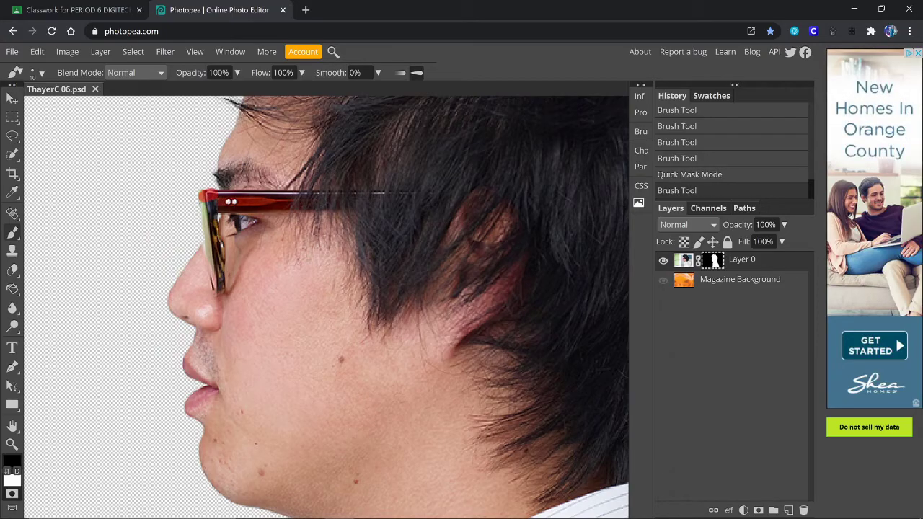
shift+click(386, 194)
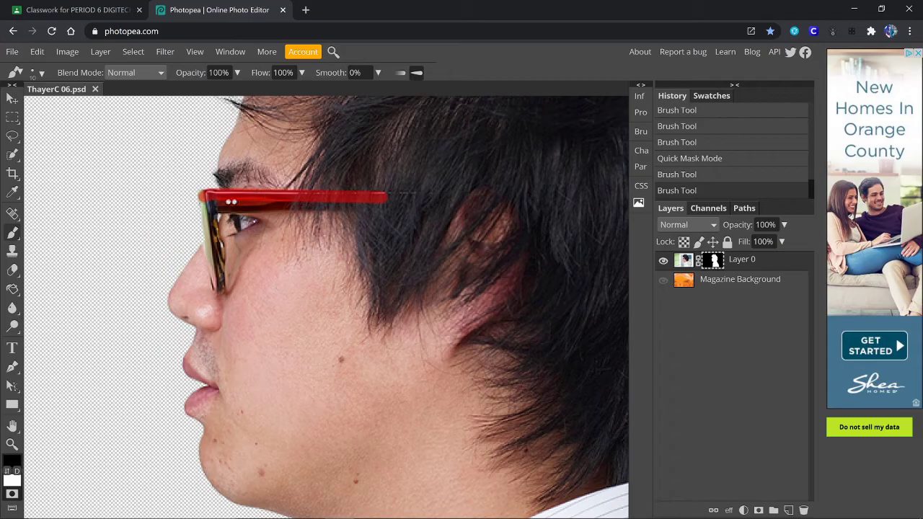
click(214, 207)
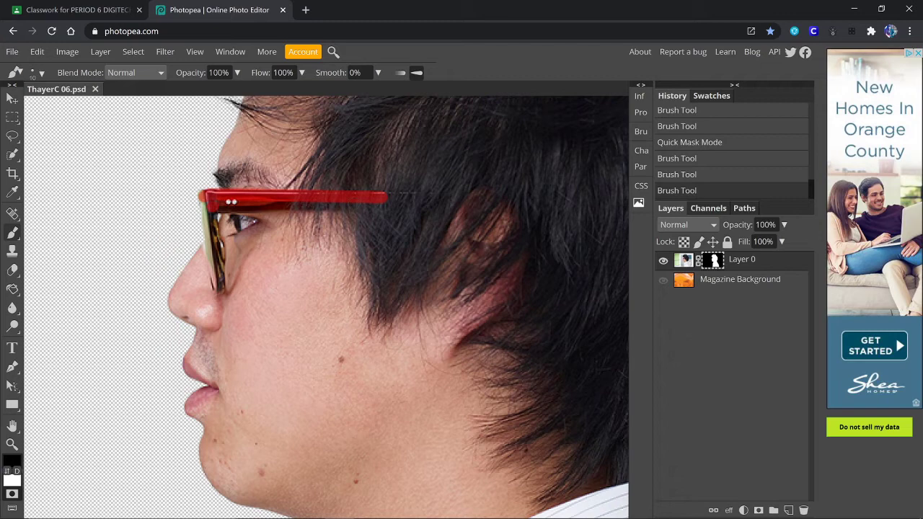
drag(216, 206, 357, 205)
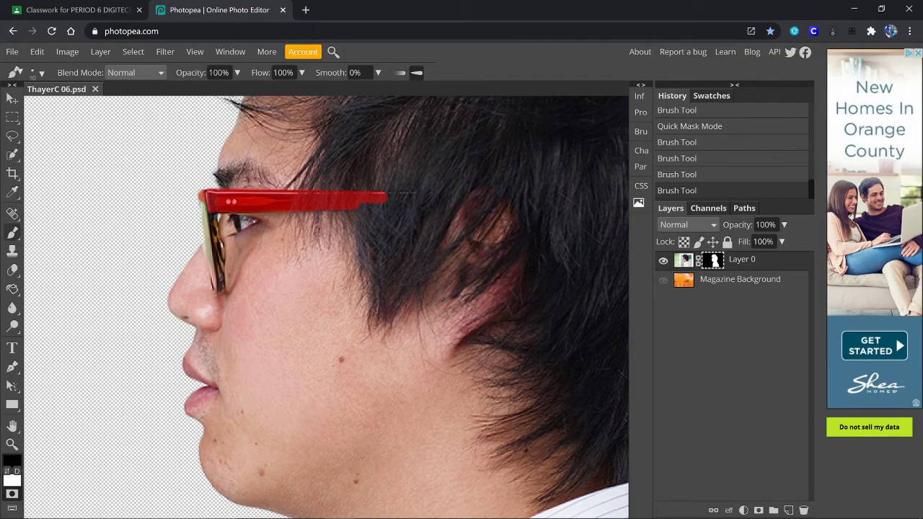
click(401, 193)
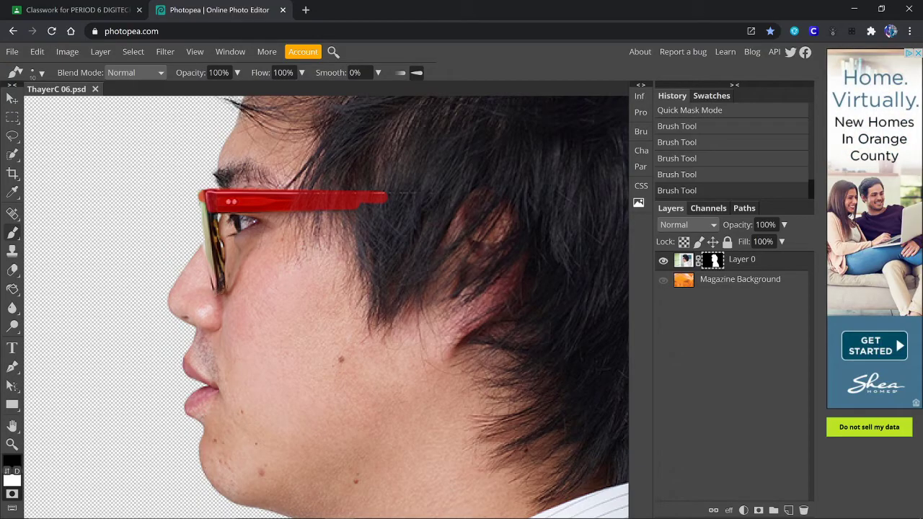
drag(216, 212, 215, 290)
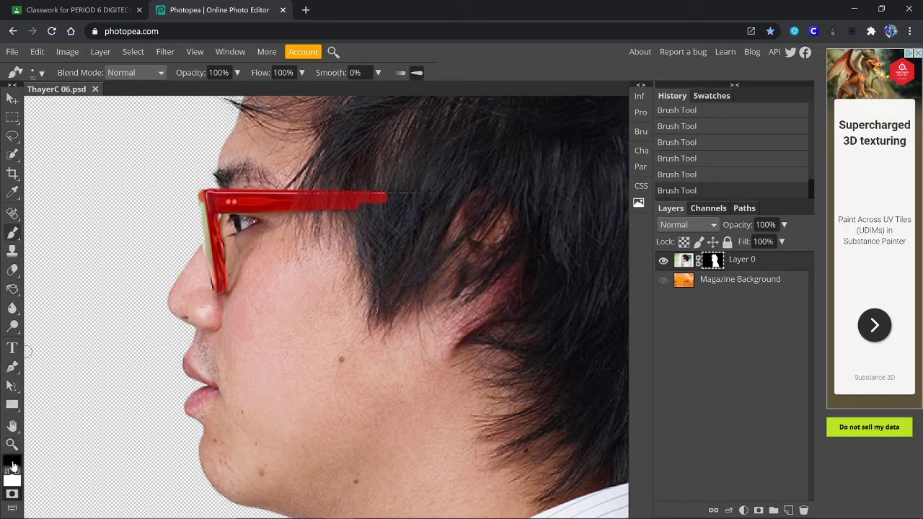
Refine the quick mask around the front rim and its upper corner with a 5 px brush, alternating white and black.
click(6, 470)
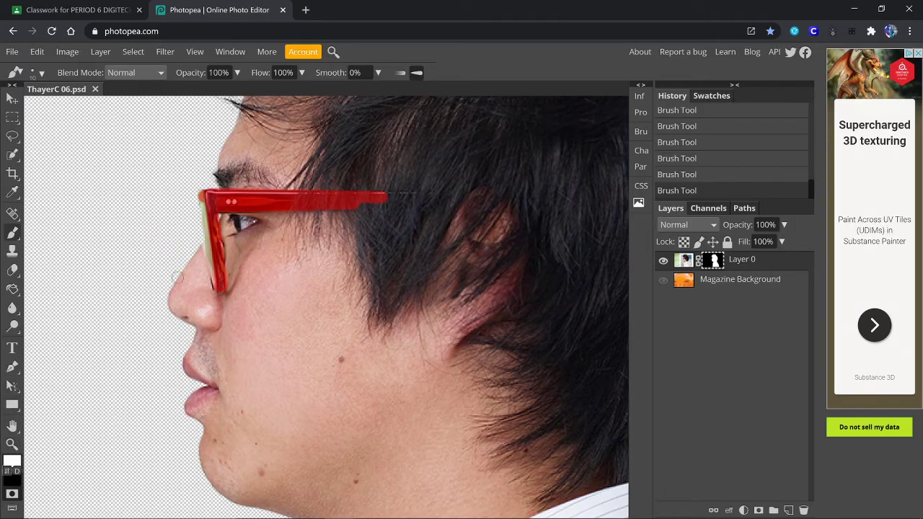
click(42, 74)
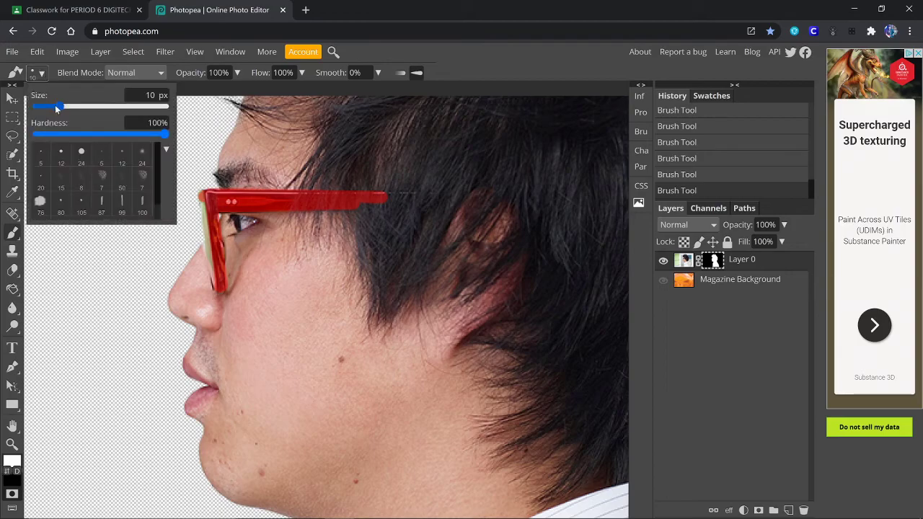
click(52, 105)
click(447, 56)
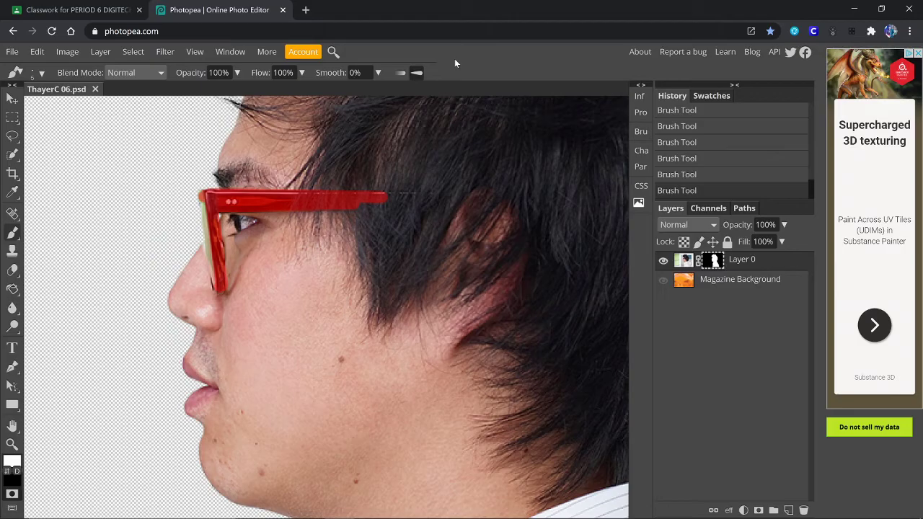
key(ctrl+plus)
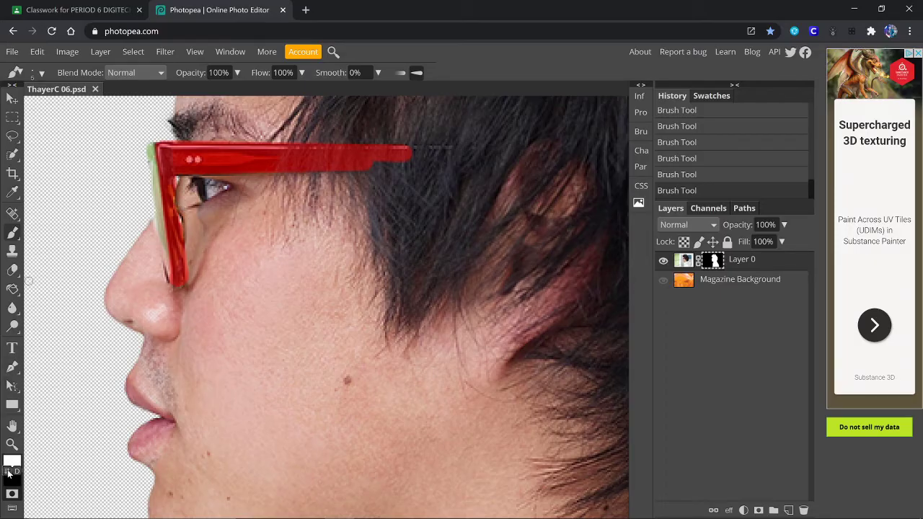
click(8, 471)
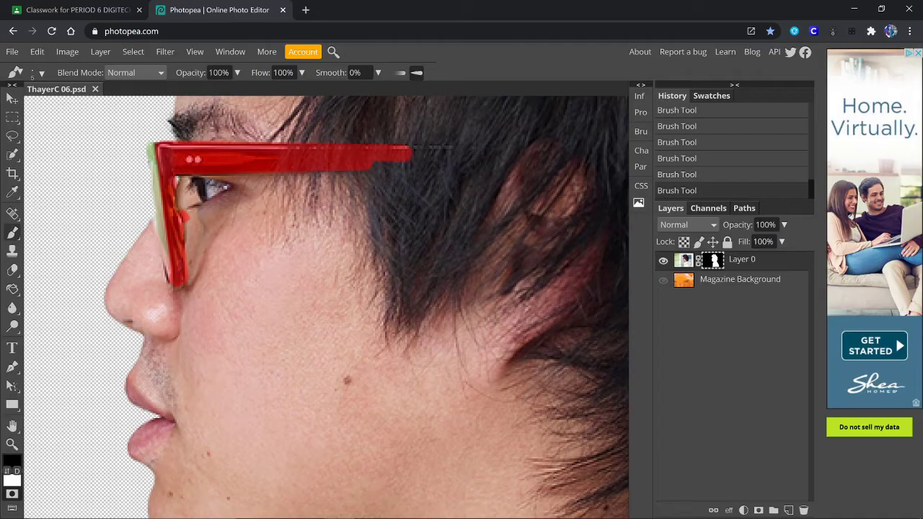
click(9, 470)
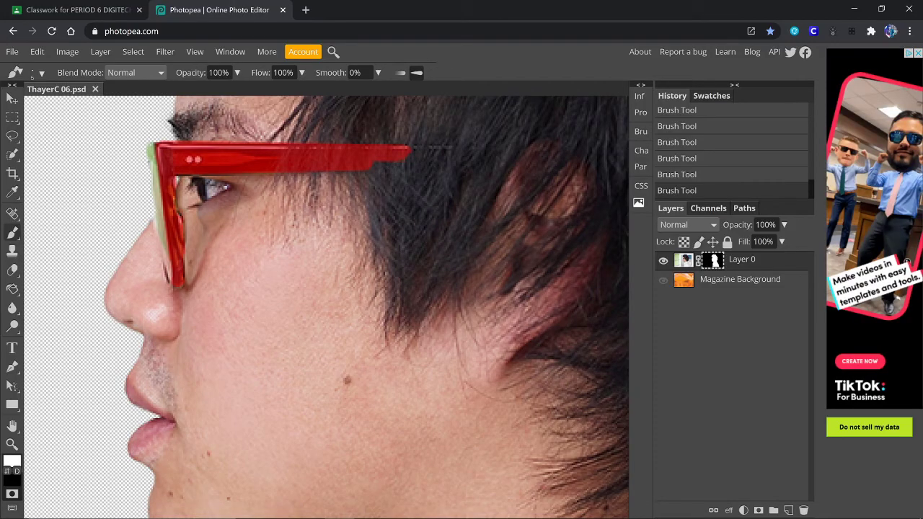
Paint thin white strokes with a 2 px brush along the hair strands crossing the temple arm to remove them from the quick mask.
scroll(324, 307, up, 3)
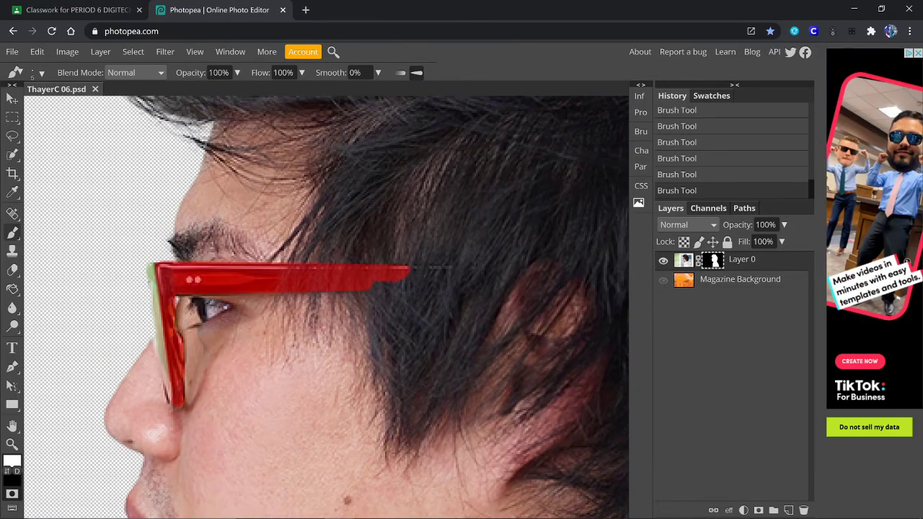
scroll(325, 307, down, 2)
scroll(324, 306, up, 2)
scroll(421, 188, up, 4)
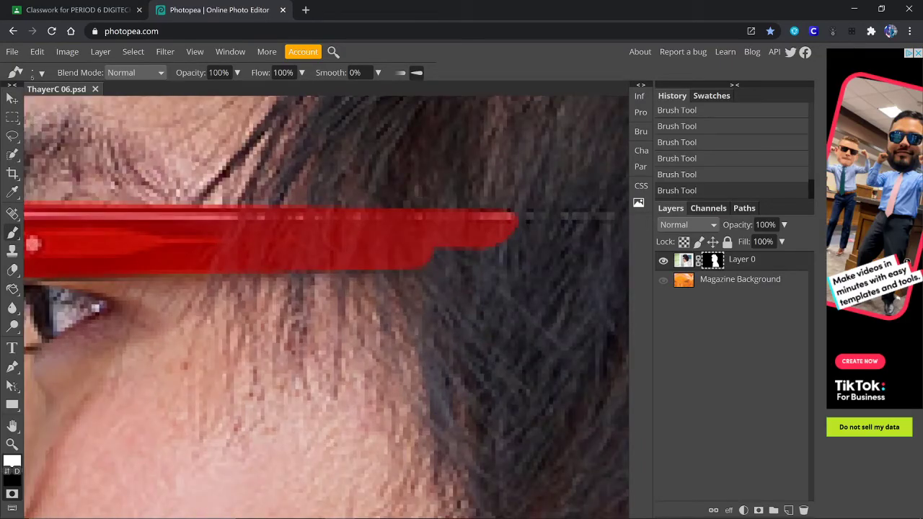
click(40, 73)
click(45, 106)
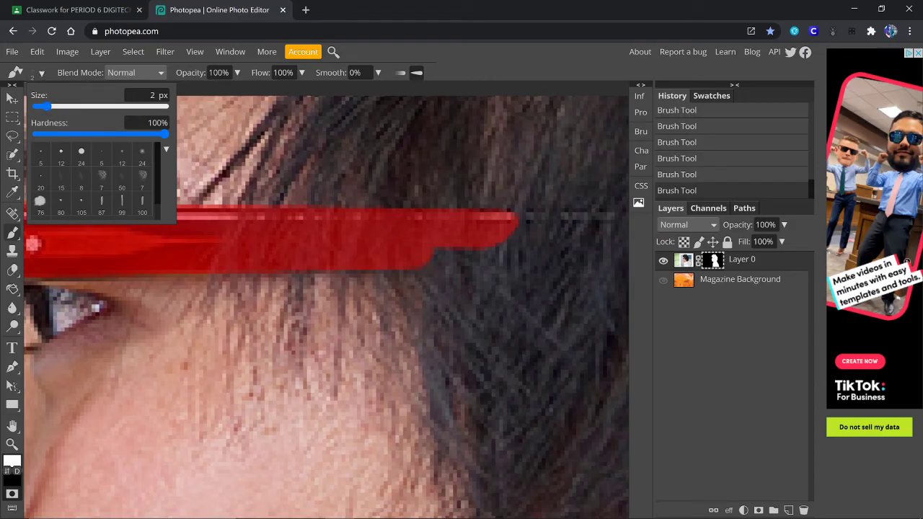
key(Escape)
drag(242, 220, 217, 259)
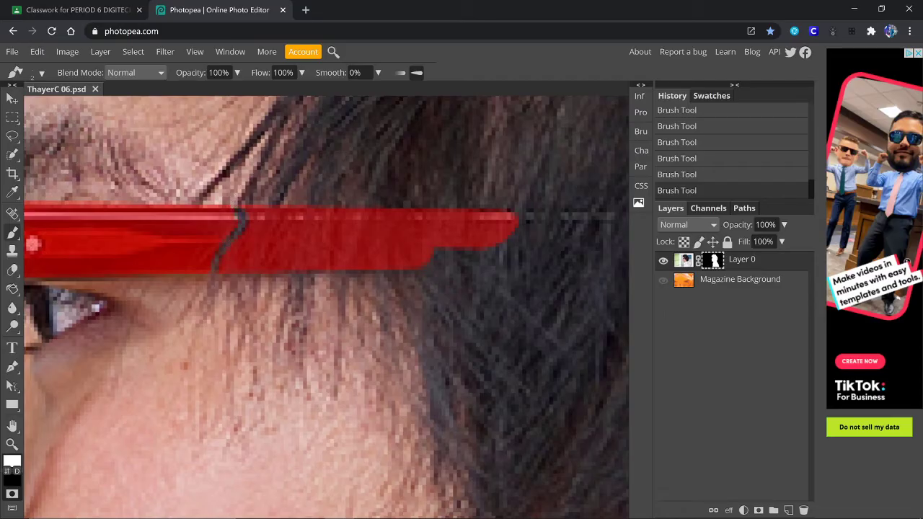
drag(248, 209, 230, 265)
drag(274, 208, 263, 269)
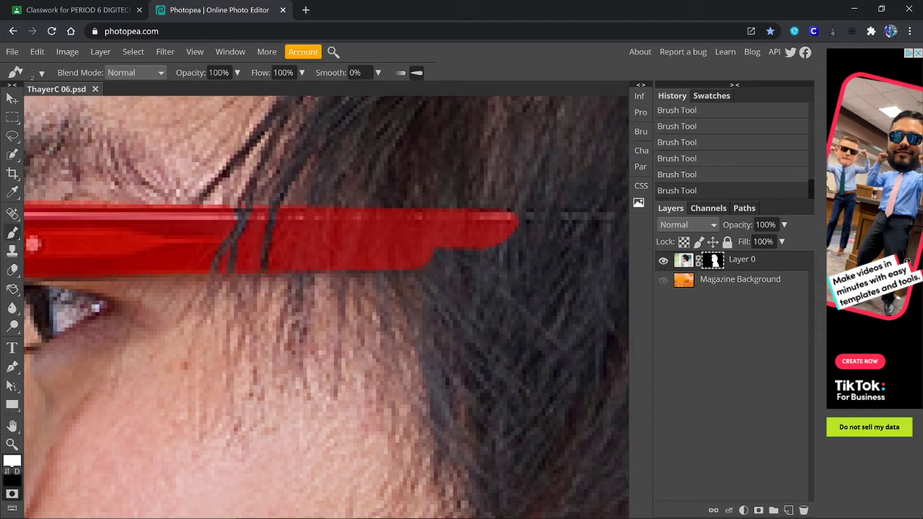
drag(262, 215, 244, 271)
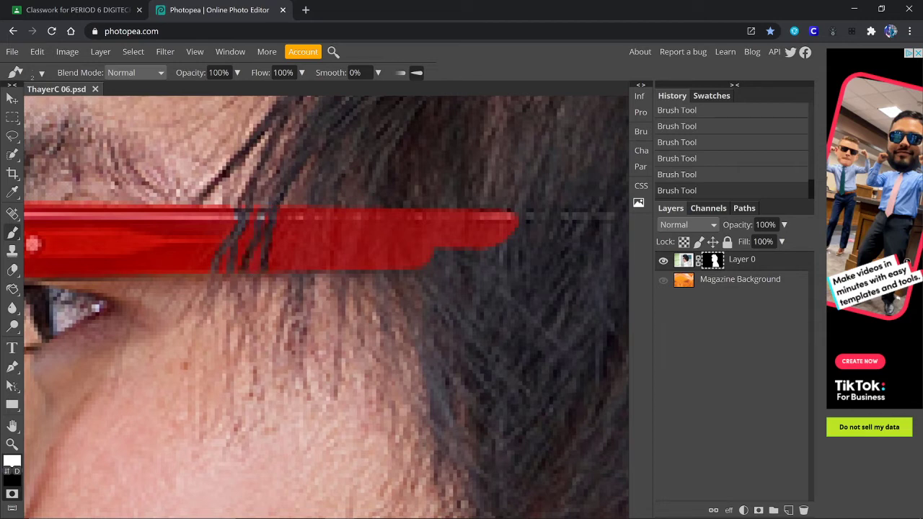
mouse_move(290, 209)
mouse_down()
mouse_move(268, 269)
mouse_move(307, 216)
mouse_move(294, 264)
mouse_up()
drag(301, 209, 287, 268)
mouse_move(319, 209)
mouse_down()
mouse_move(310, 269)
mouse_move(309, 235)
mouse_up()
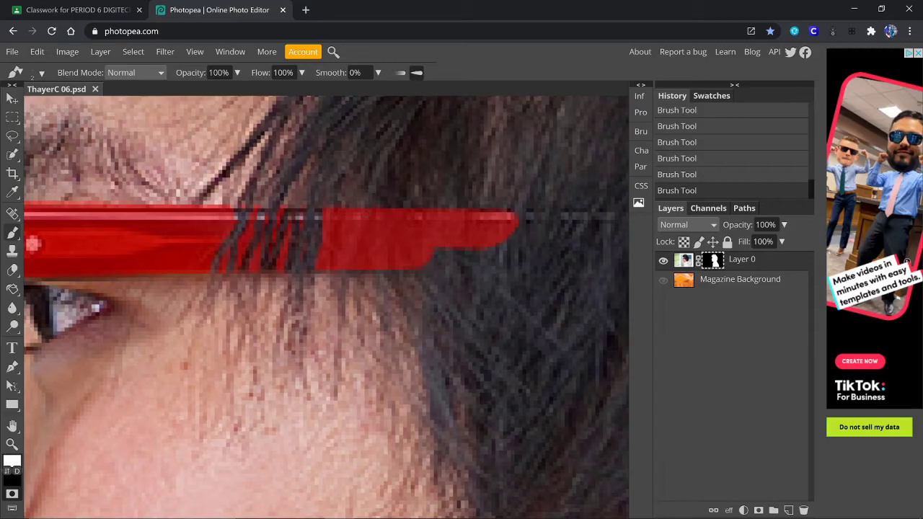
mouse_move(341, 208)
mouse_down()
mouse_move(337, 268)
mouse_move(336, 220)
mouse_move(353, 260)
mouse_move(362, 230)
mouse_move(394, 215)
mouse_move(377, 264)
mouse_move(390, 210)
mouse_move(364, 268)
mouse_up()
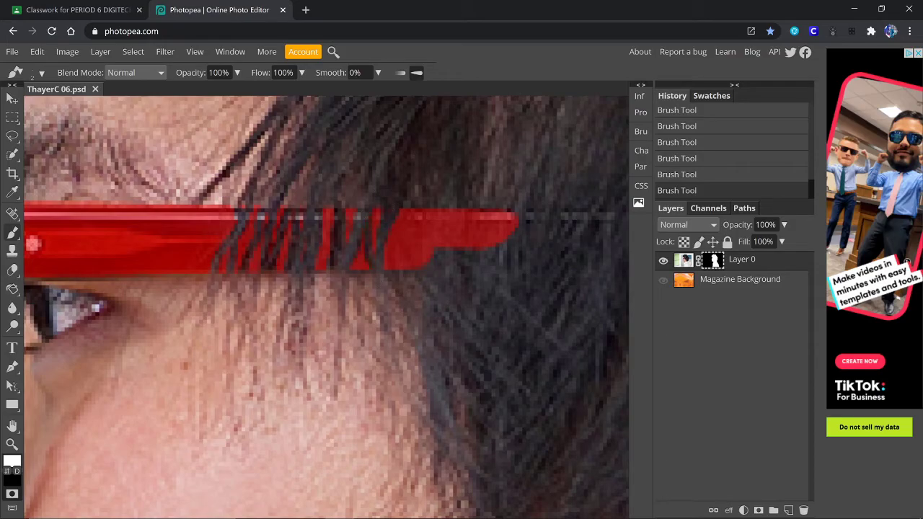
drag(398, 213, 408, 265)
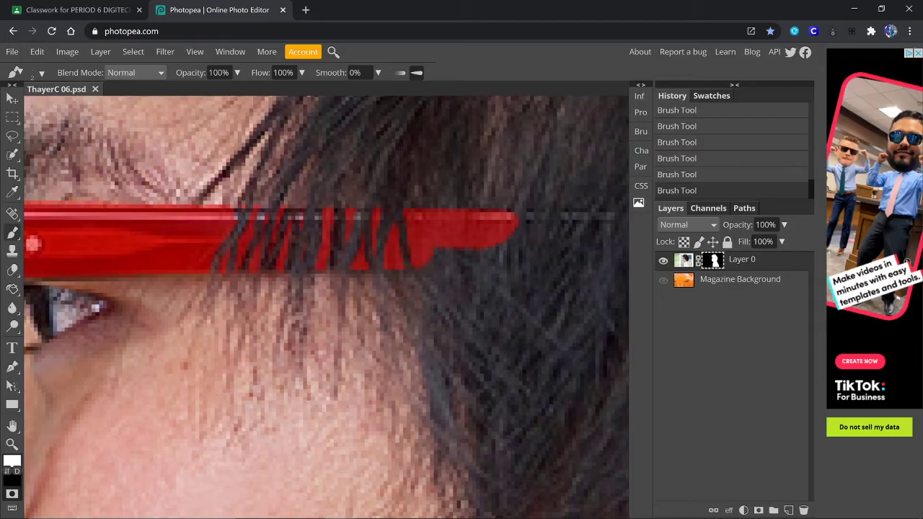
mouse_move(420, 210)
mouse_down()
mouse_move(424, 261)
mouse_move(430, 210)
mouse_move(459, 246)
mouse_up()
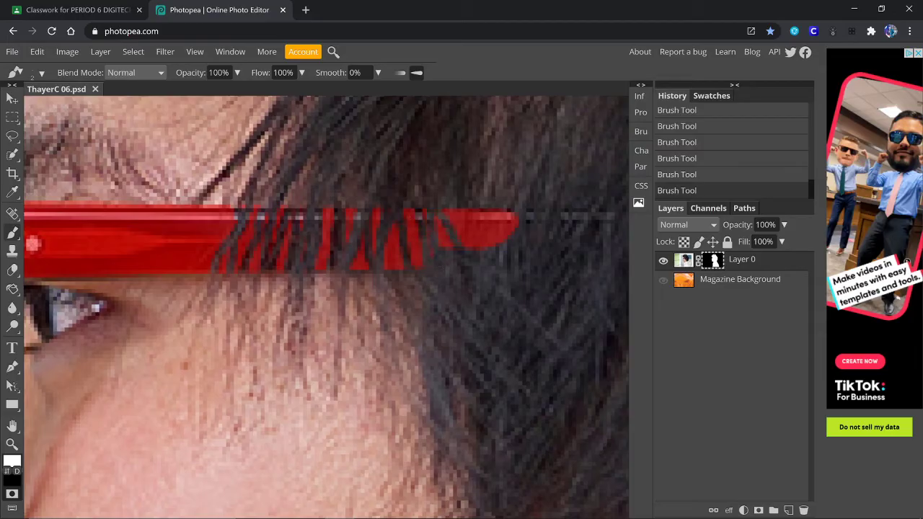
mouse_move(460, 213)
mouse_down()
mouse_move(472, 247)
mouse_move(486, 247)
mouse_up()
mouse_move(498, 214)
mouse_down()
mouse_move(503, 243)
mouse_move(512, 227)
mouse_up()
drag(416, 263, 410, 210)
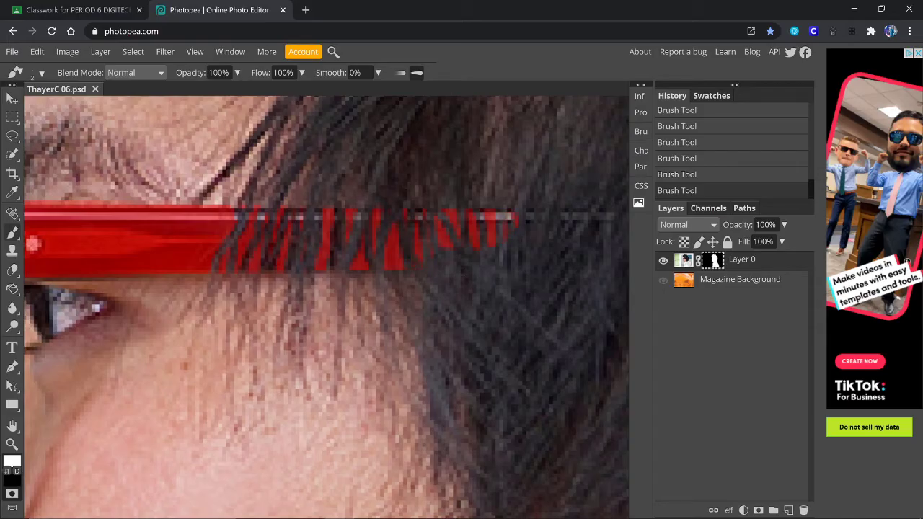
drag(395, 269, 393, 220)
drag(389, 268, 389, 253)
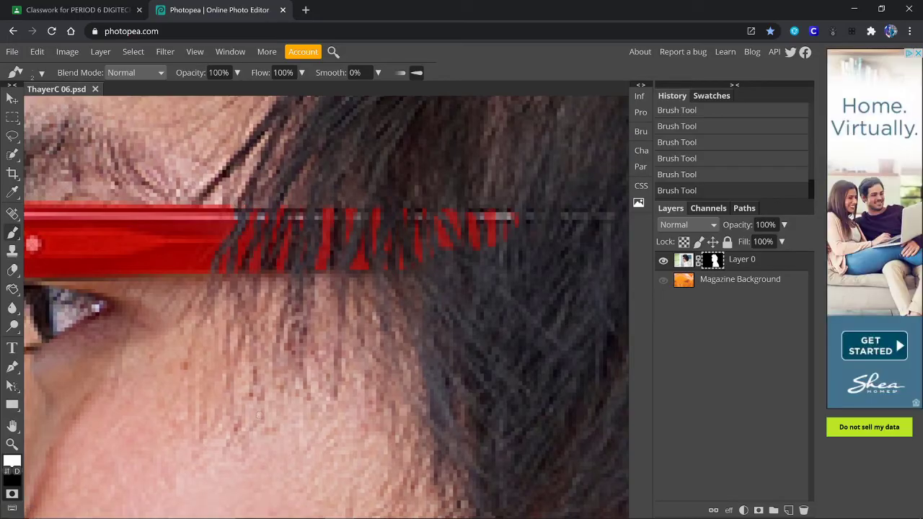
Trim the quick mask's overspill above the temple arm's upper edge in white, from the front corner to the hair.
click(12, 426)
drag(144, 346, 312, 241)
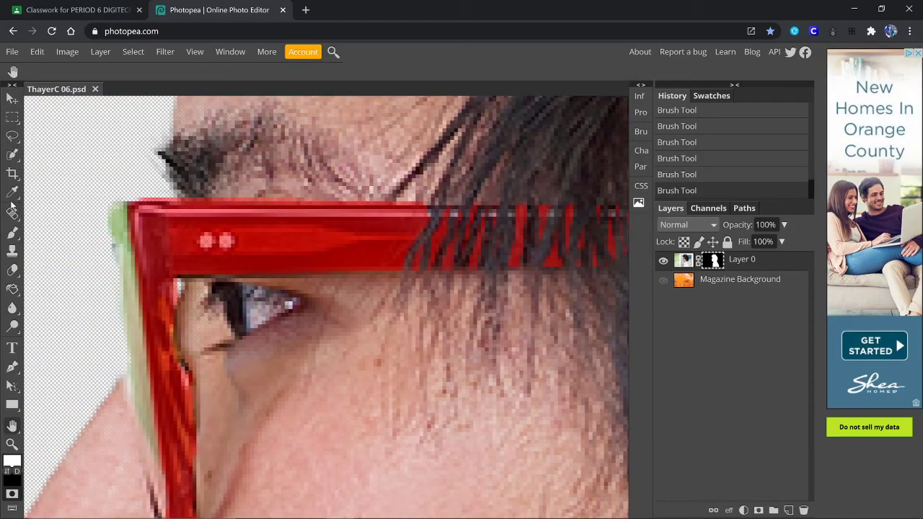
click(12, 232)
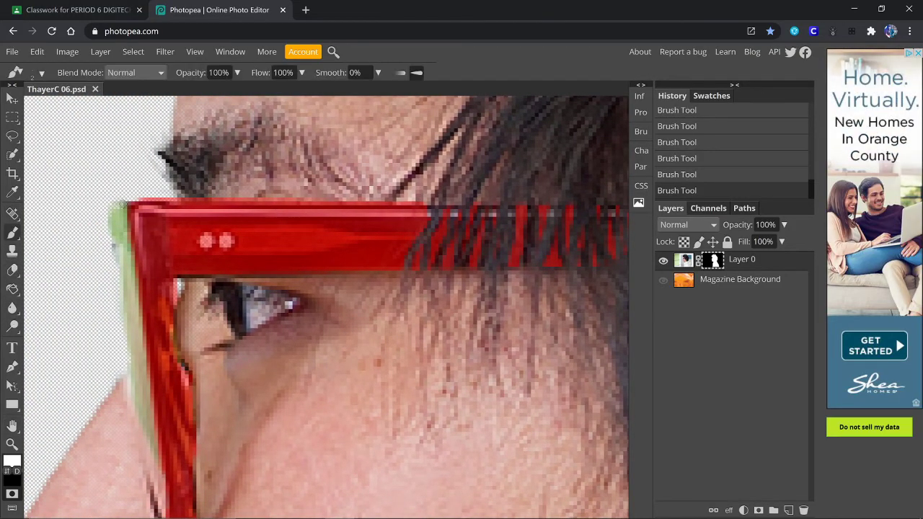
drag(139, 196, 174, 200)
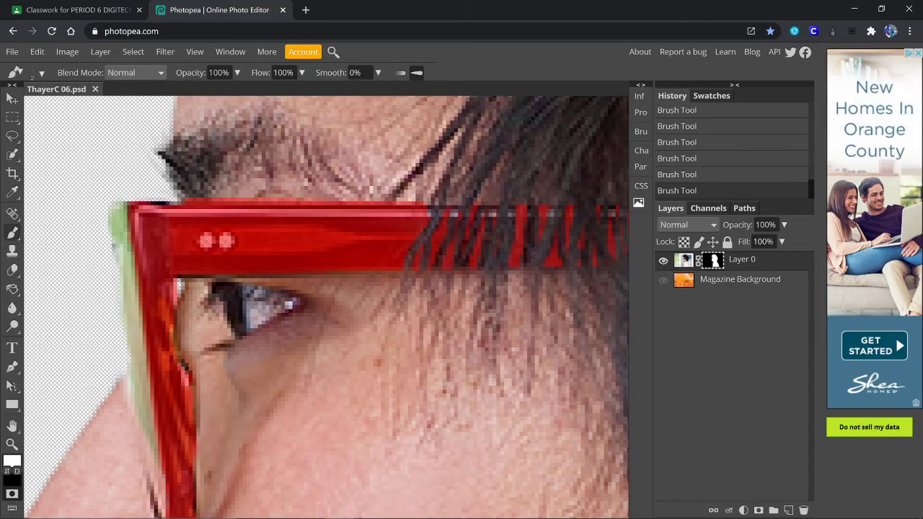
drag(210, 202, 387, 204)
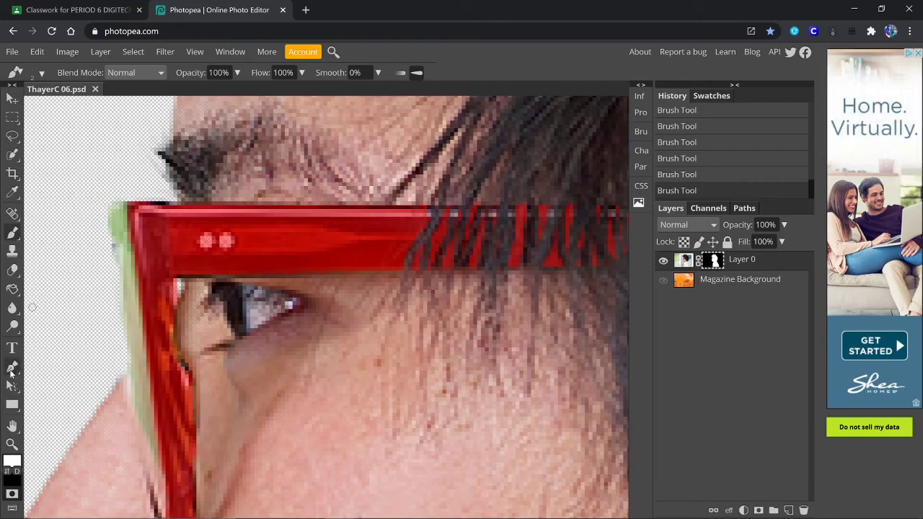
Fill the missed spot on the inner edge of the front rim in the quick mask with black.
click(18, 458)
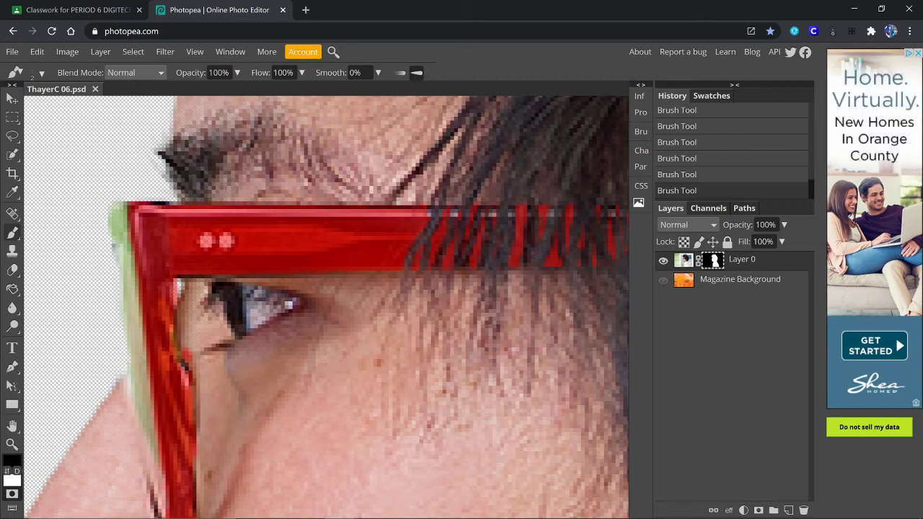
key(ctrl+z)
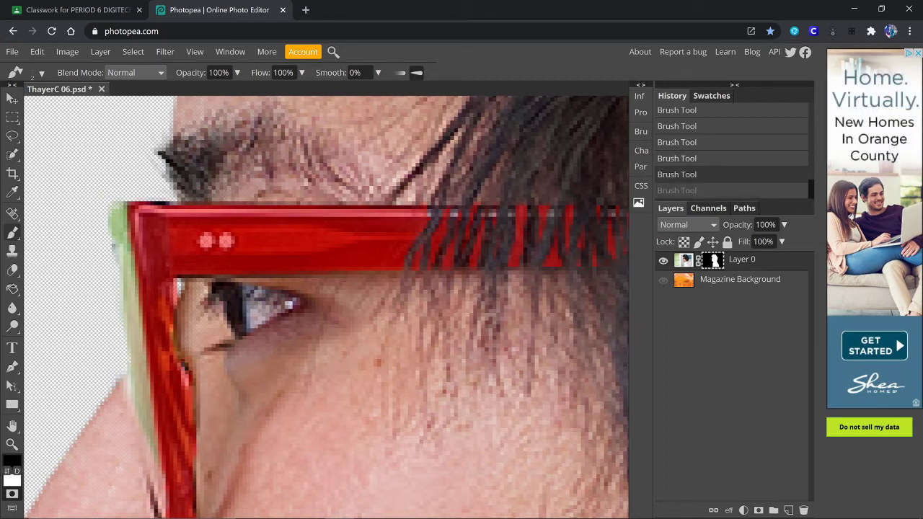
key(ctrl+shift+z)
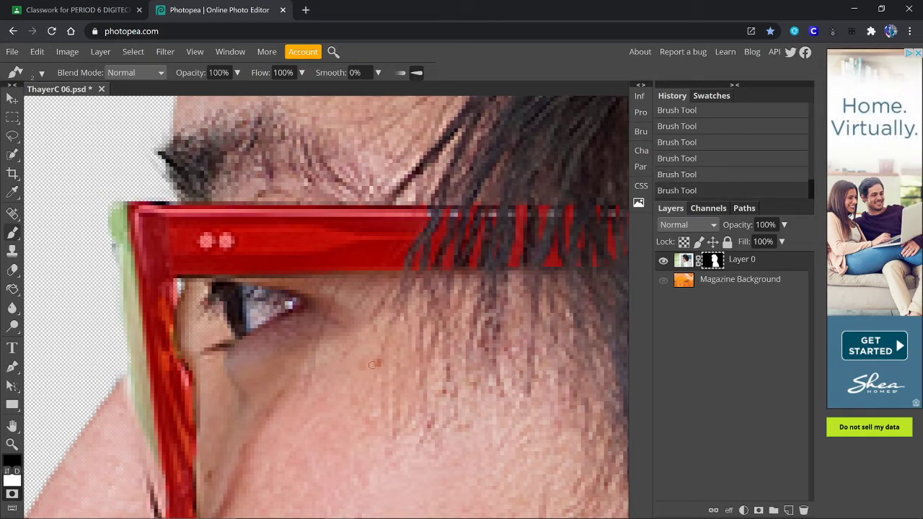
Turn off Quick Mask mode to convert the painted glasses mask into a selection.
key(ctrl+minus)
key(ctrl+minus)
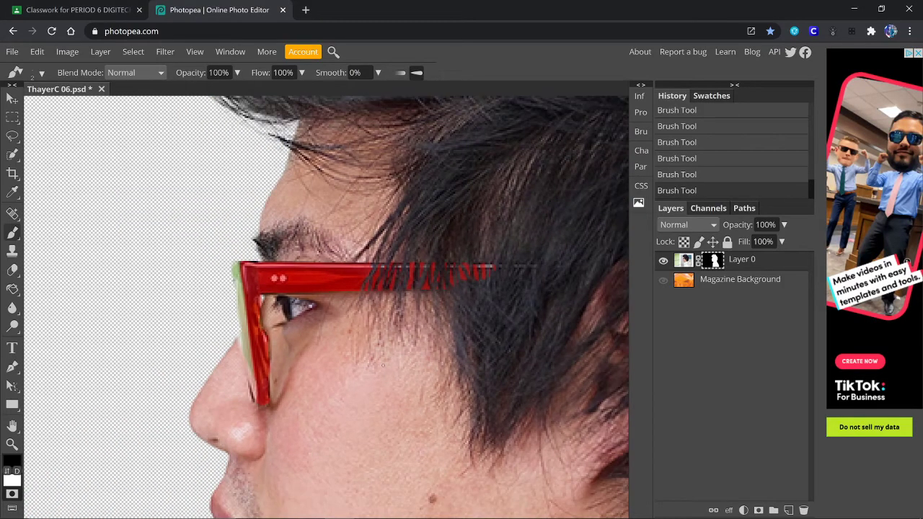
key(ctrl+minus)
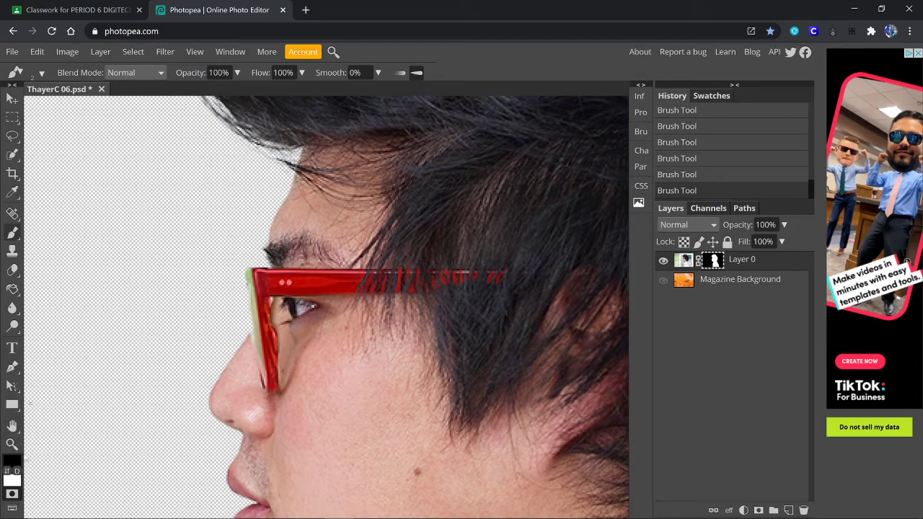
click(13, 494)
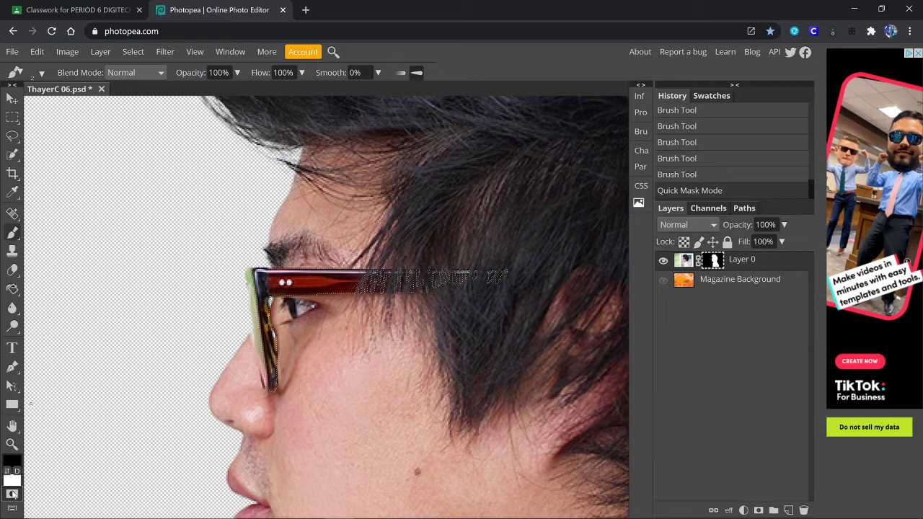
Invert the selection so that it covers only the glasses frame instead of everything around it.
key(ctrl+0)
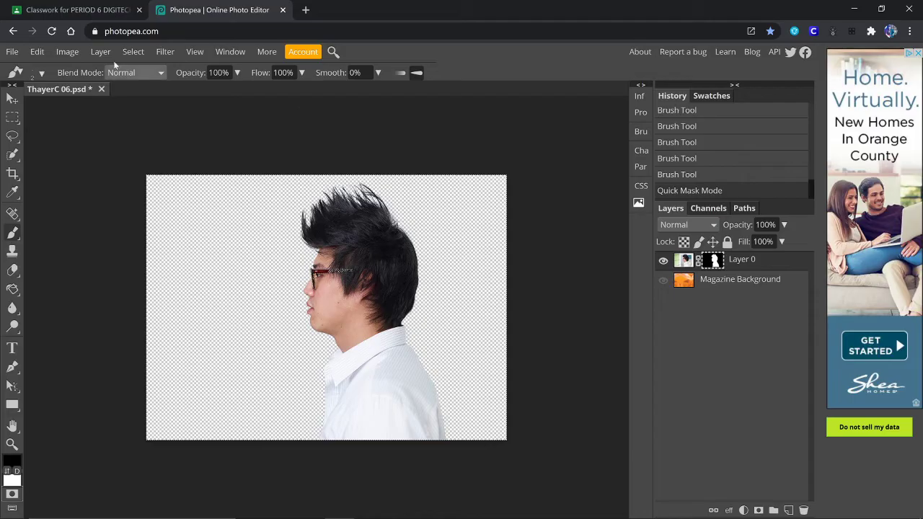
click(133, 52)
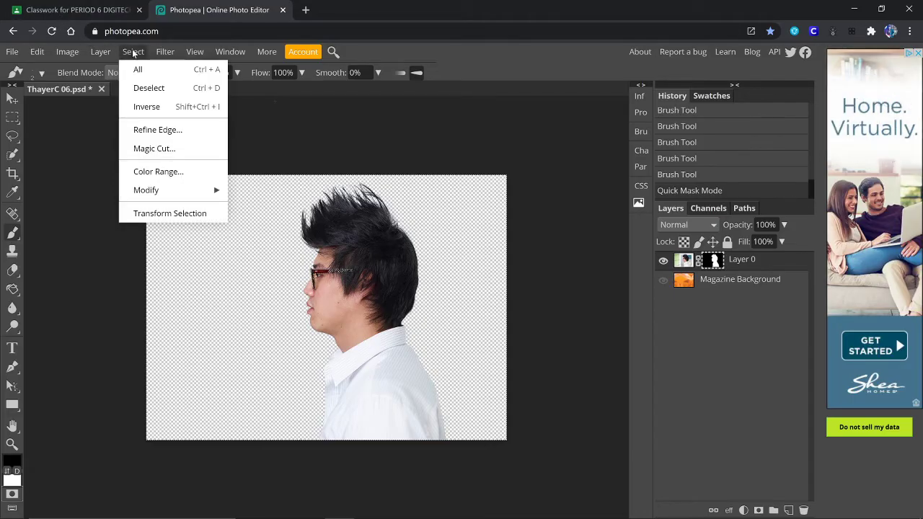
click(148, 109)
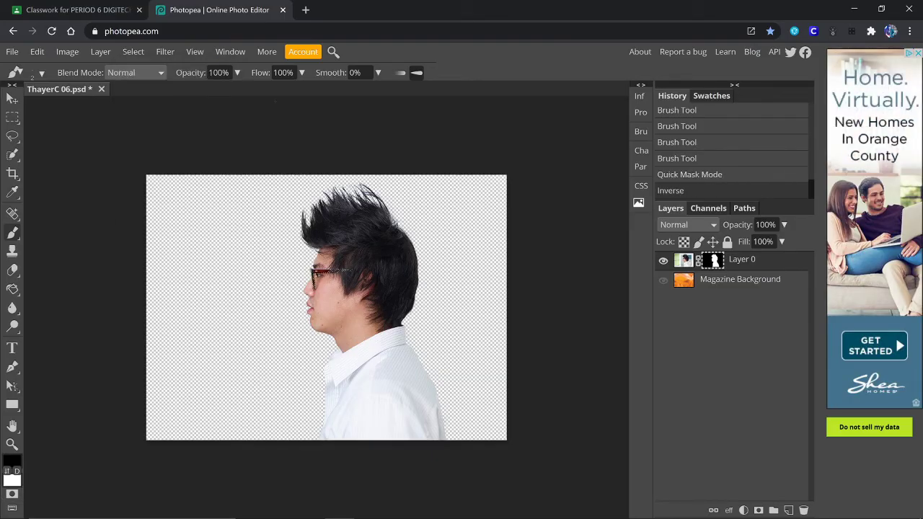
key(ctrl+plus)
key(ctrl+plus)
key(ctrl+plus)
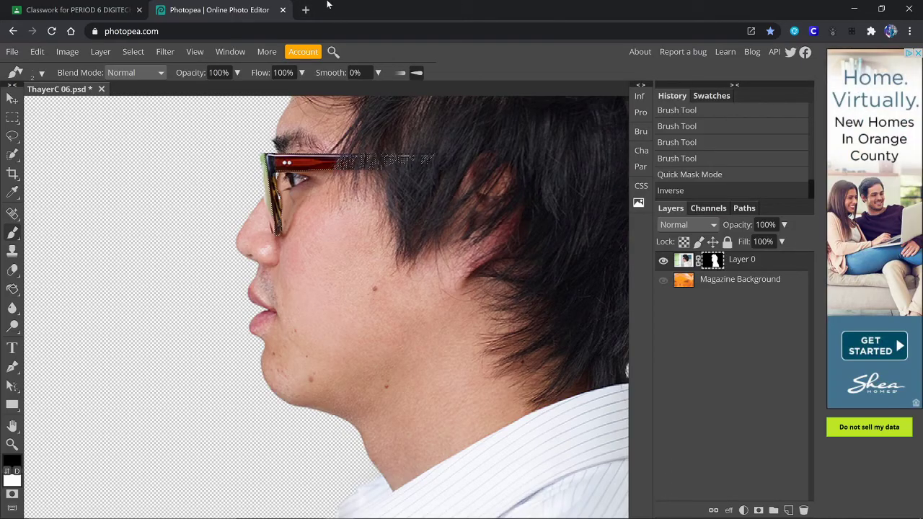
click(63, 53)
mouse_move(77, 72)
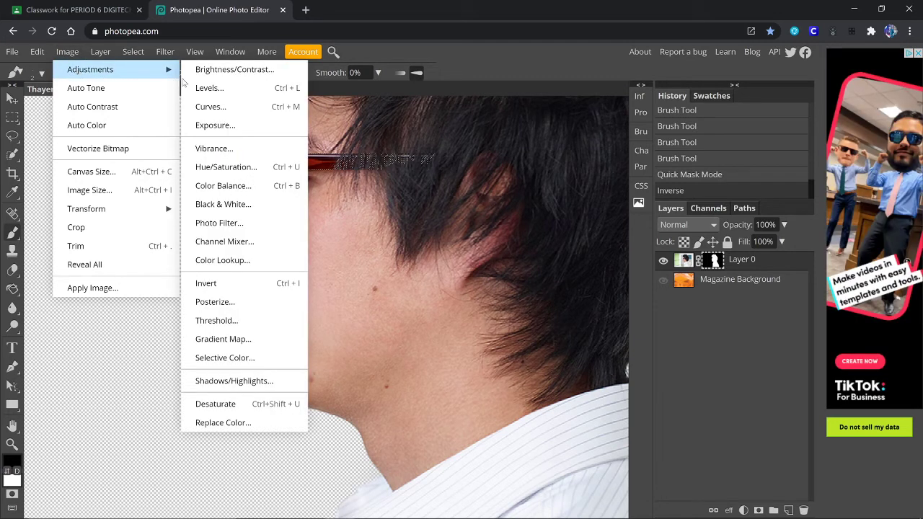
click(229, 166)
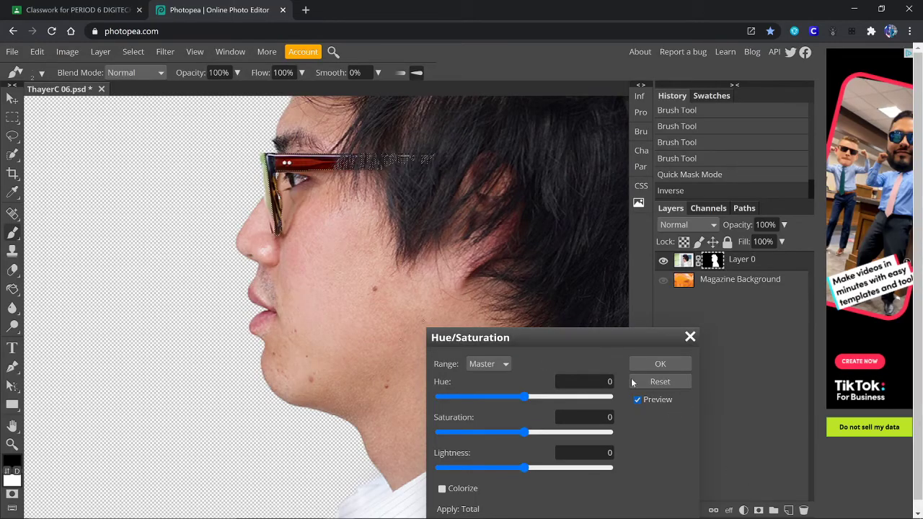
drag(607, 337, 657, 179)
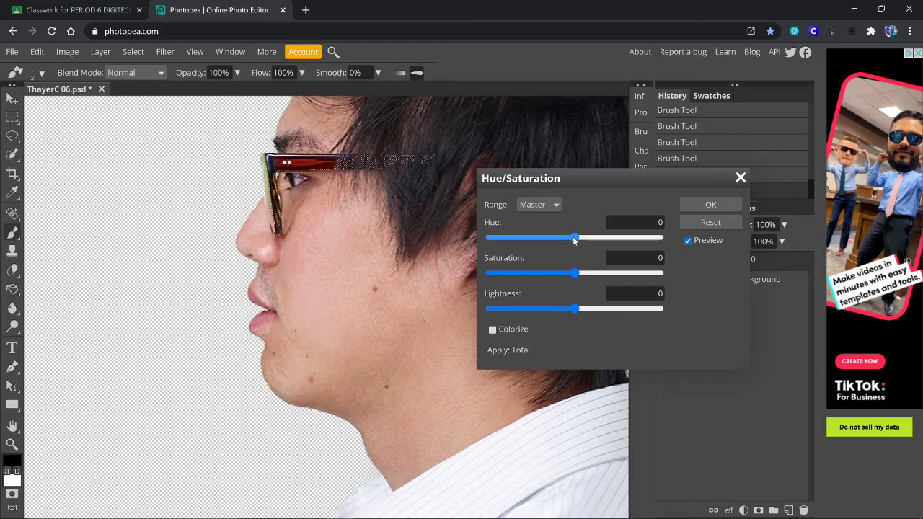
drag(572, 237, 557, 249)
mouse_move(574, 274)
mouse_down()
mouse_move(512, 275)
mouse_move(629, 274)
mouse_move(560, 277)
mouse_move(573, 276)
mouse_up()
click(557, 205)
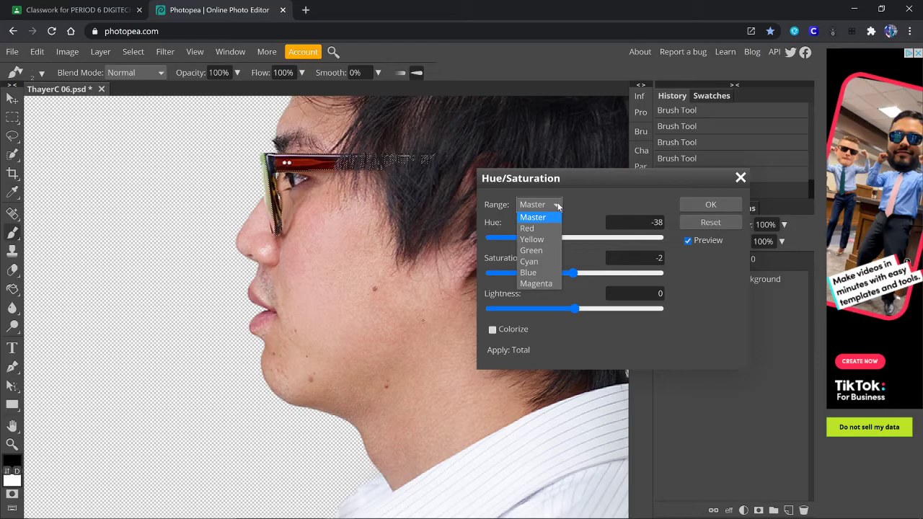
click(557, 205)
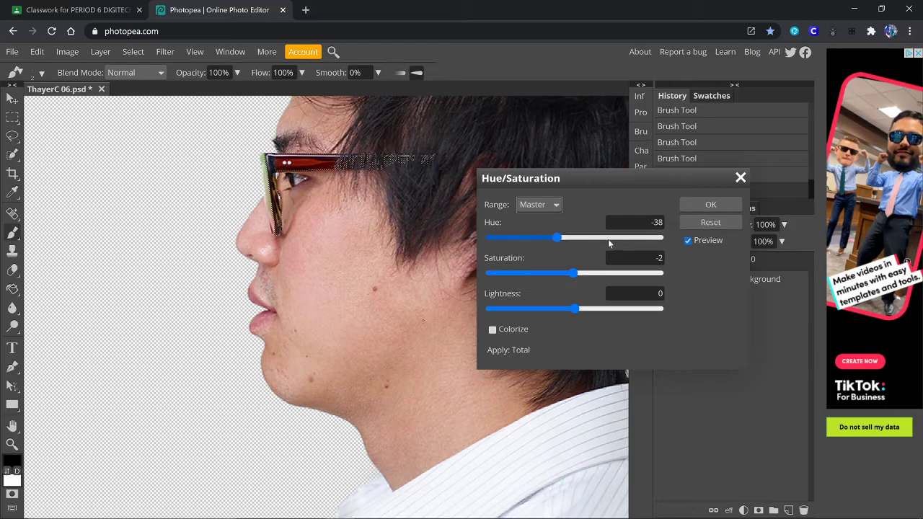
drag(608, 239, 587, 239)
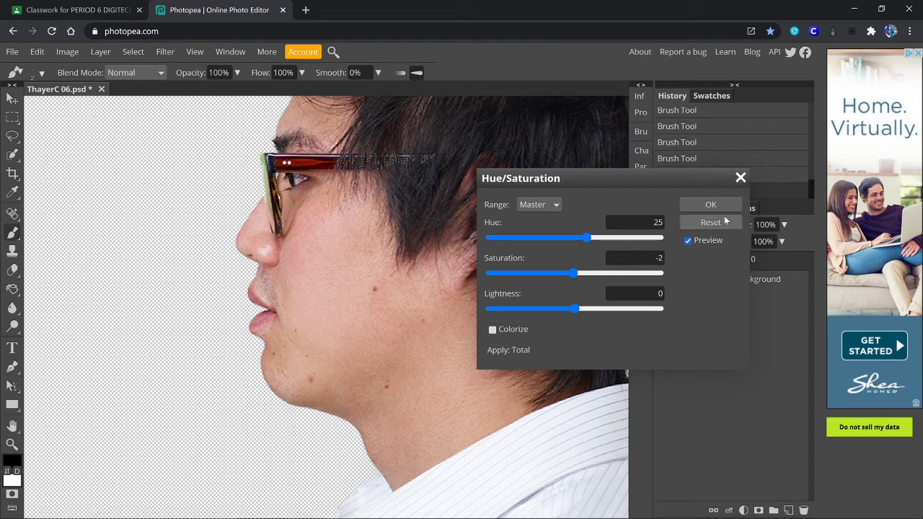
click(740, 179)
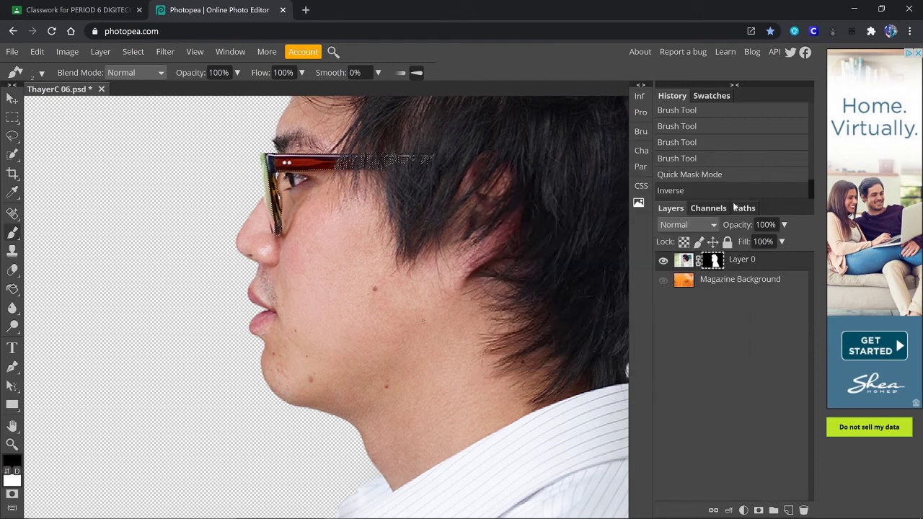
Recolour the selected glasses on Layer 0's image with Hue/Saturation at hue 83, saturation -46 and slightly raised lightness, and deselect.
click(685, 260)
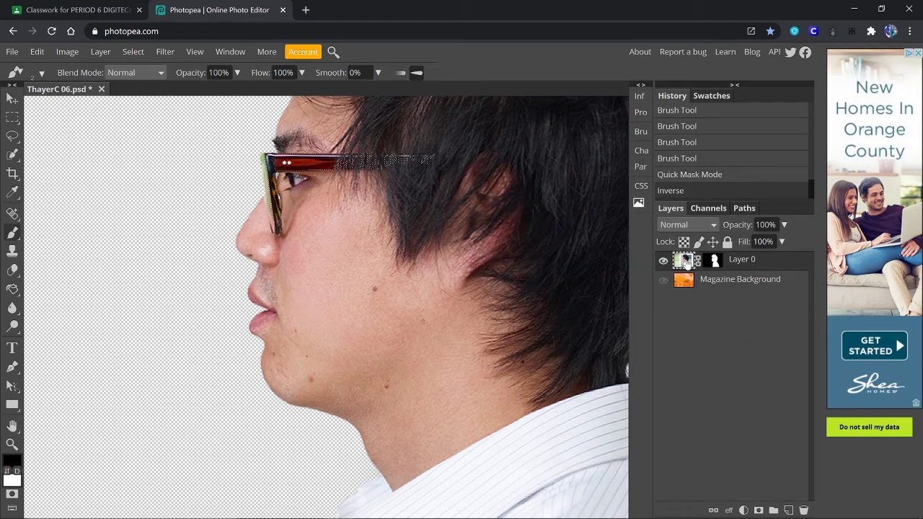
click(67, 52)
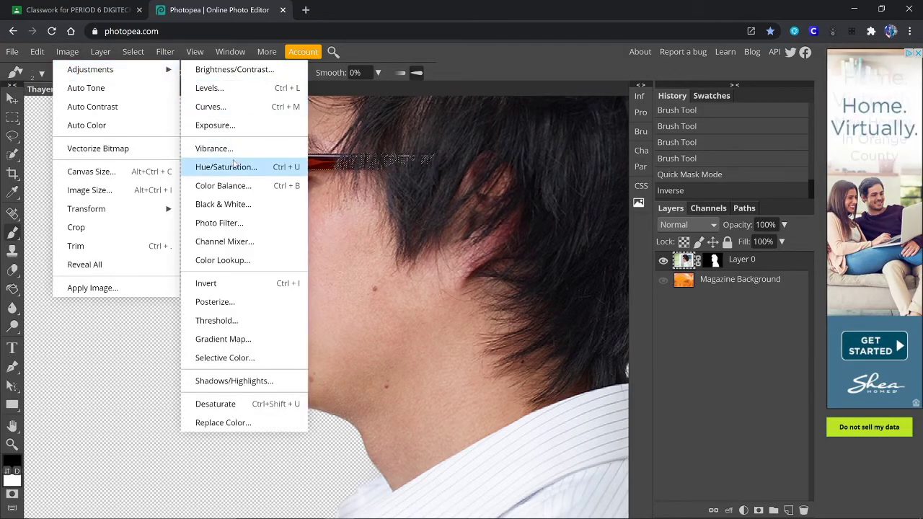
click(232, 165)
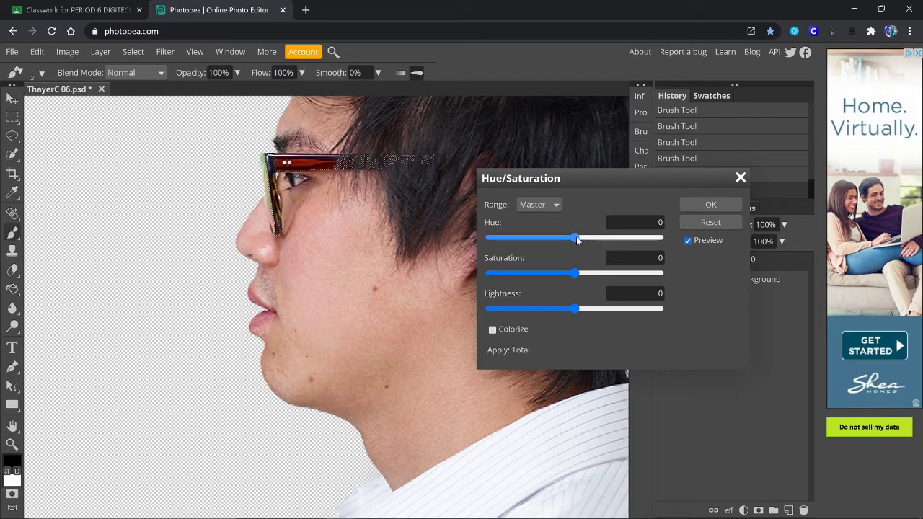
drag(576, 238, 608, 244)
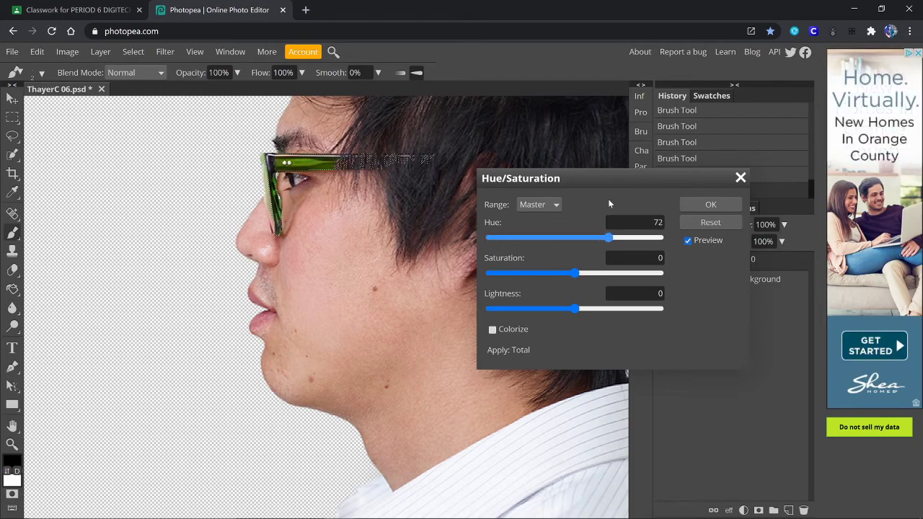
drag(608, 173, 416, 286)
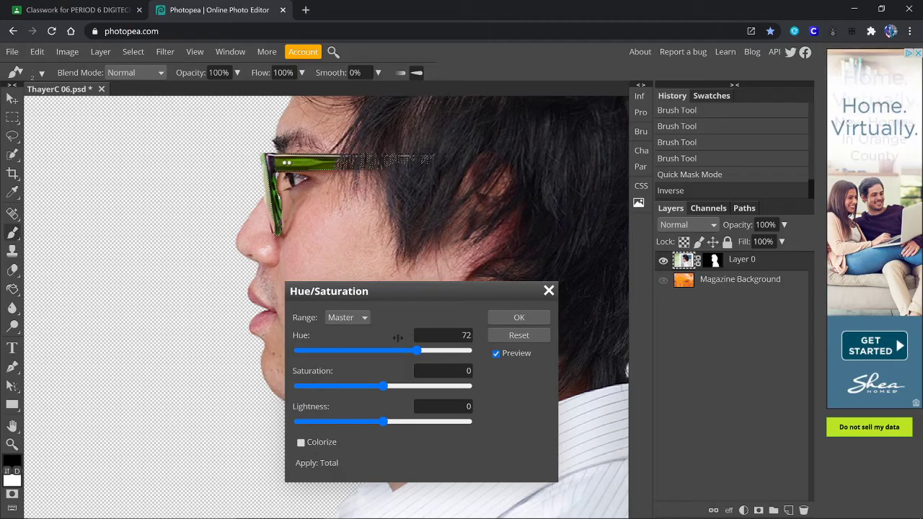
drag(418, 350, 424, 351)
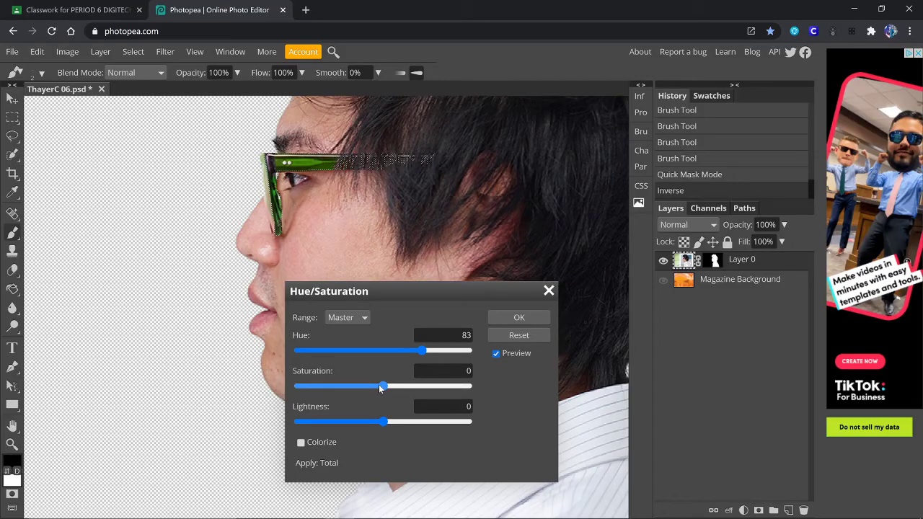
drag(380, 388, 344, 404)
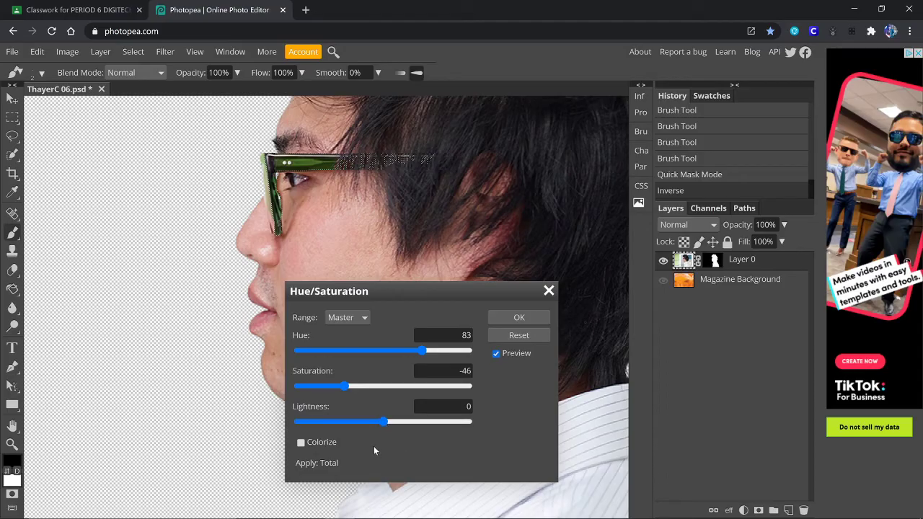
mouse_move(395, 424)
mouse_down()
mouse_move(409, 424)
mouse_move(392, 423)
mouse_up()
click(531, 318)
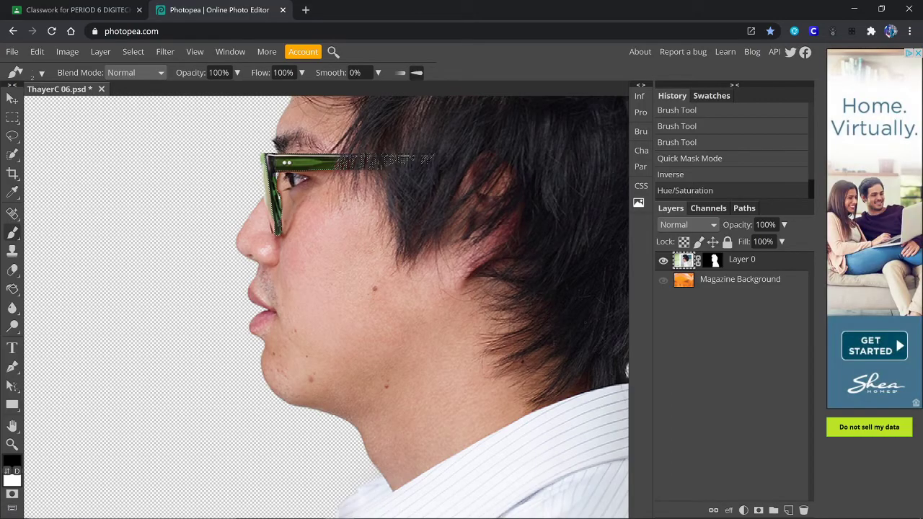
key(ctrl+d)
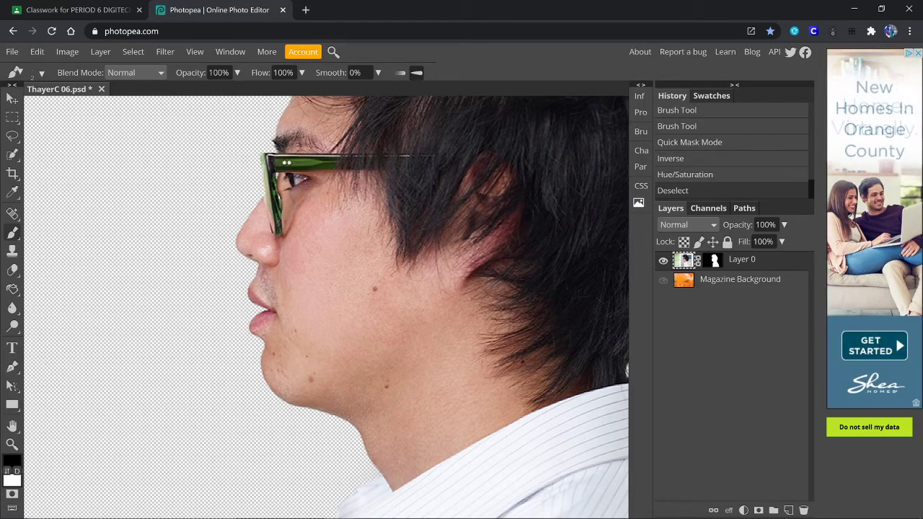
Save the document as a PSD and dismiss the browser's download notice.
click(11, 52)
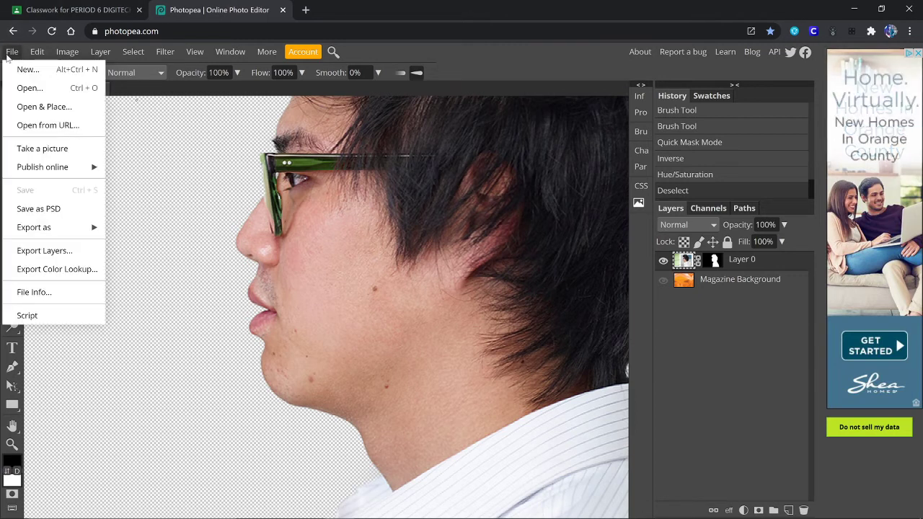
click(42, 209)
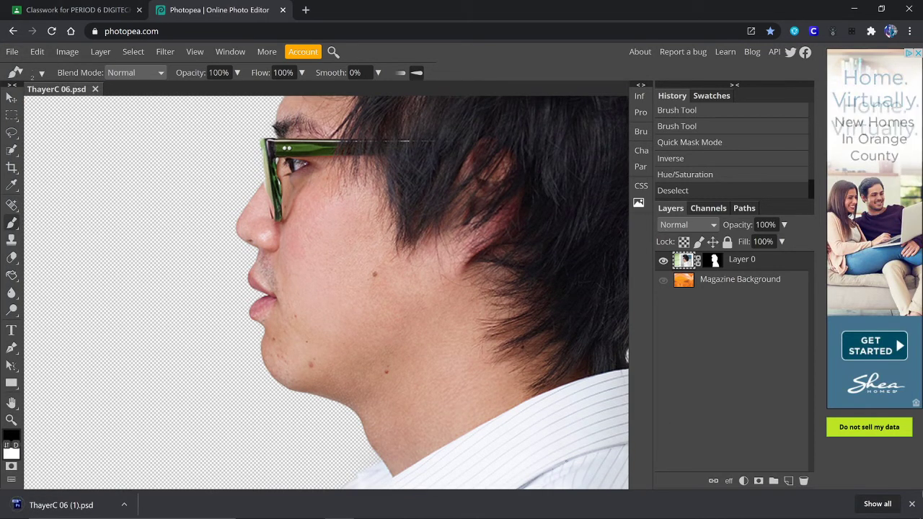
click(912, 504)
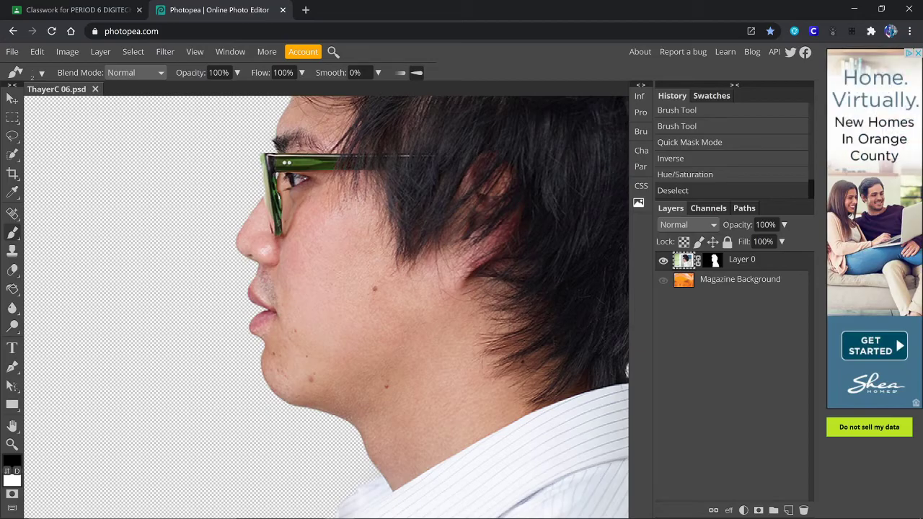
Duplicate Layer 0 and apply the copy's raster mask permanently to its pixels.
scroll(488, 274, down, 3)
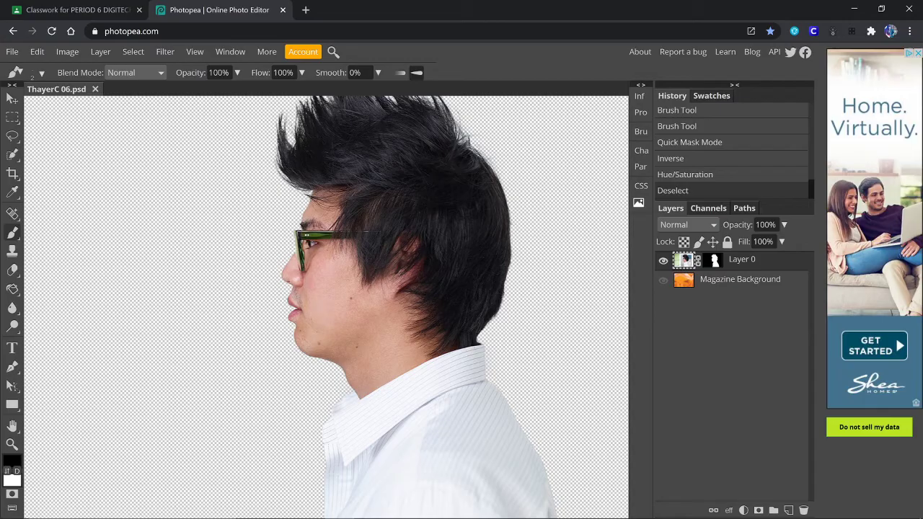
key(ctrl+0)
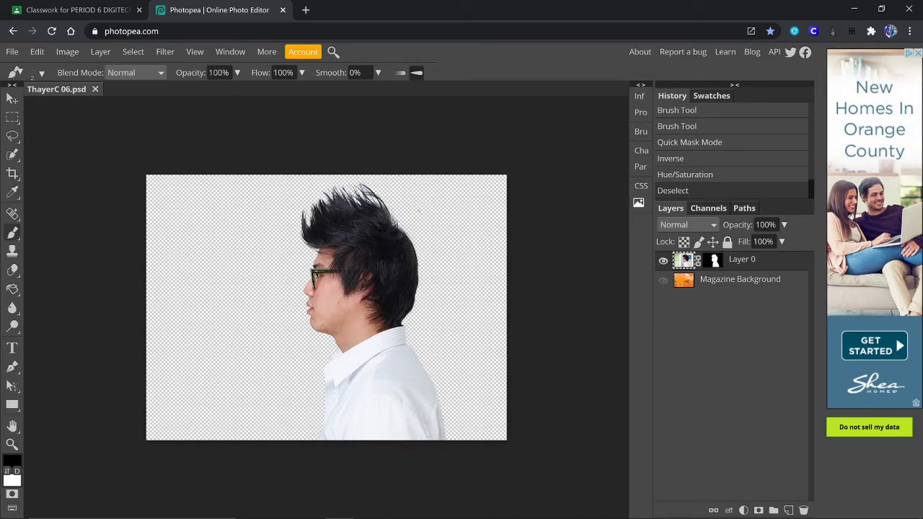
key(ctrl+1)
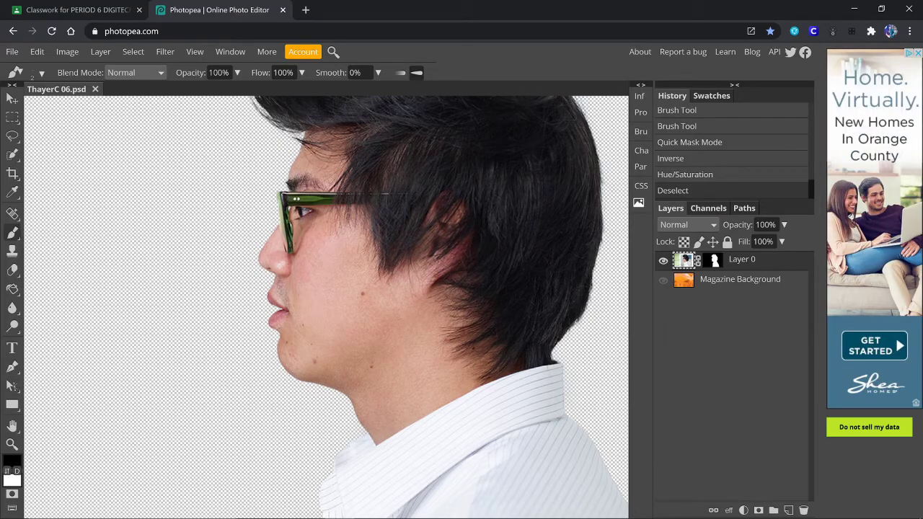
right_click(749, 263)
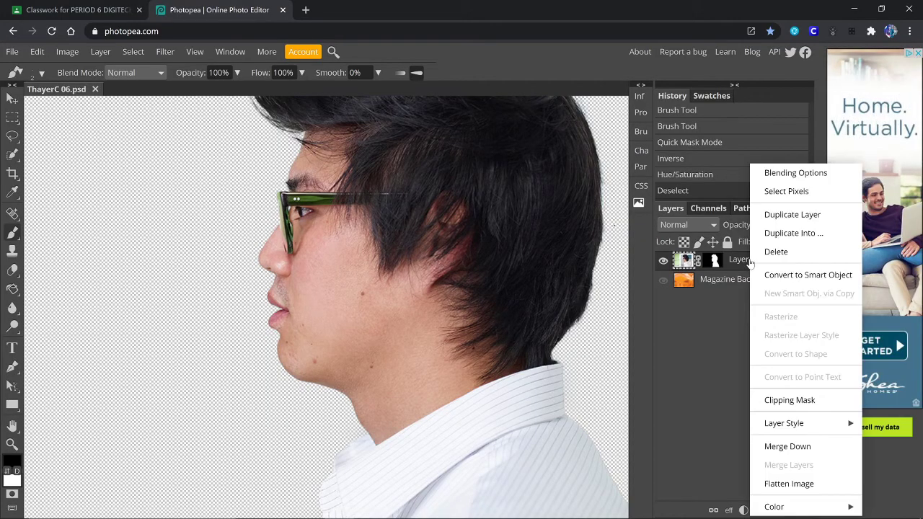
click(775, 214)
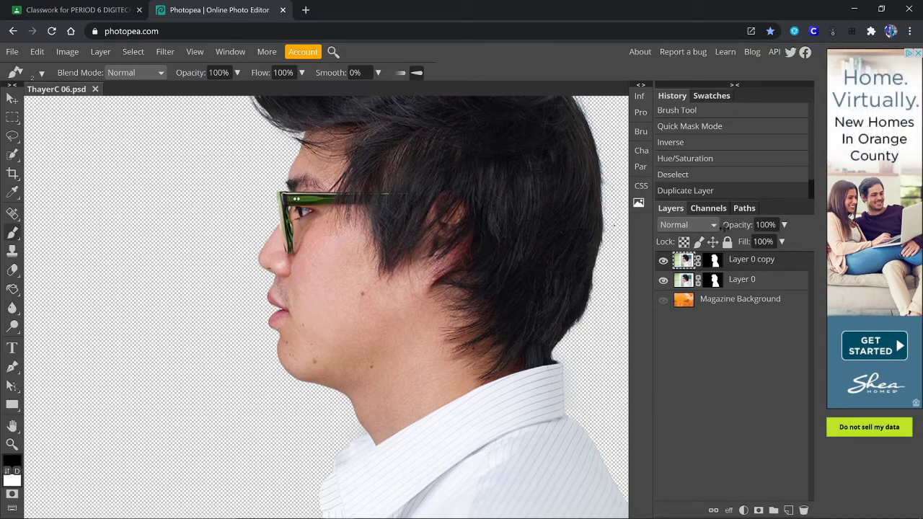
right_click(716, 265)
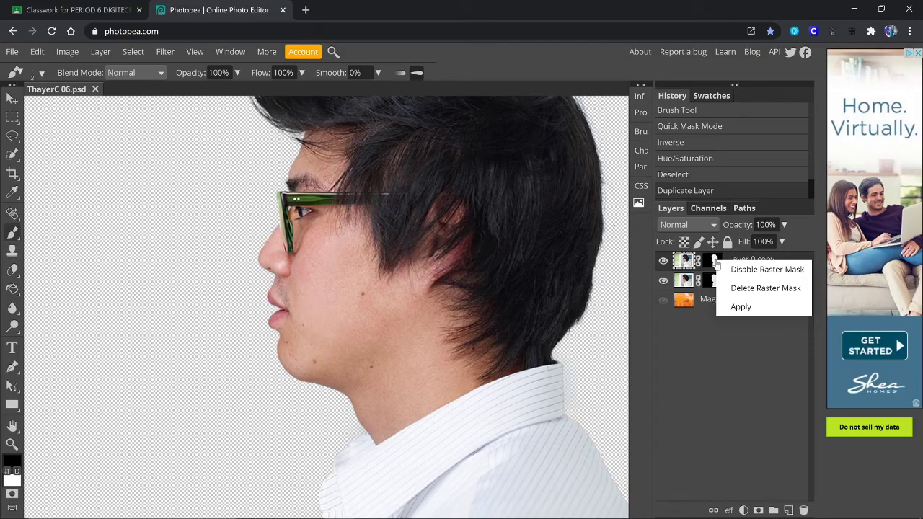
click(738, 308)
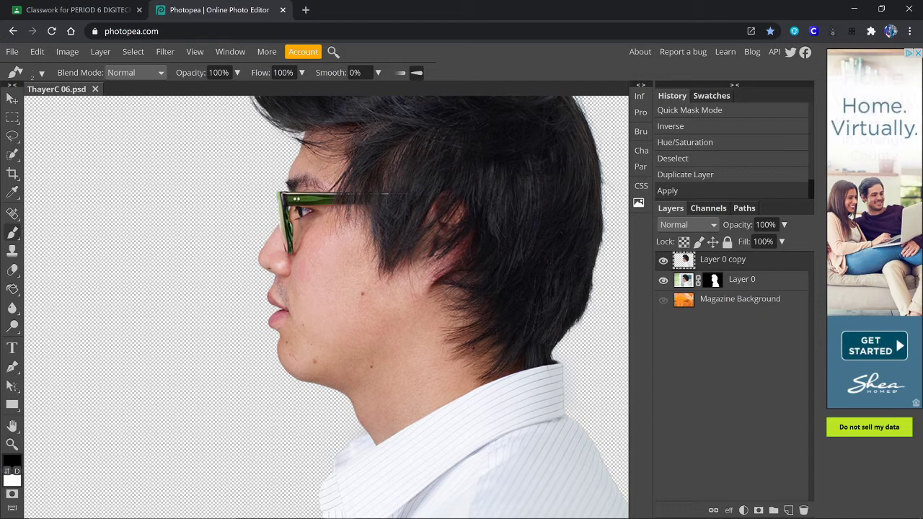
Hide the original masked Layer 0 and check the duplicated cutout by toggling its visibility off and on.
click(663, 282)
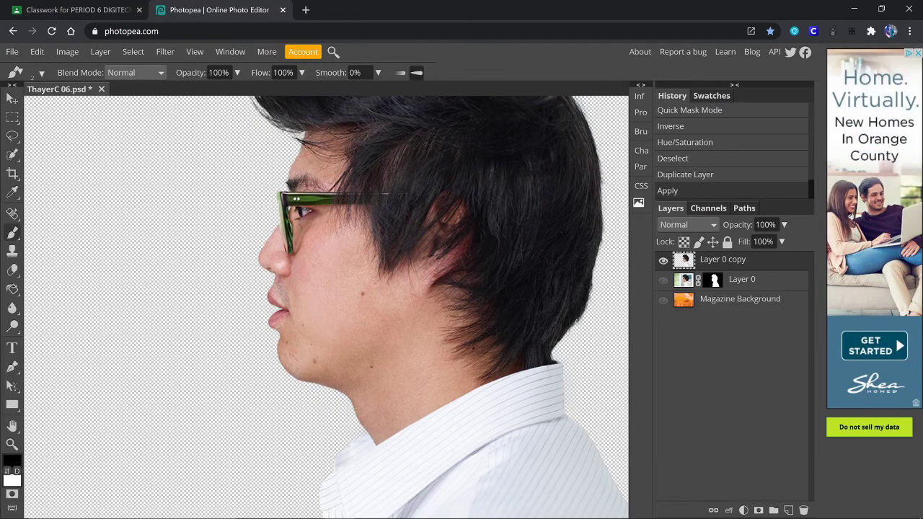
scroll(326, 307, up, 2)
scroll(541, 280, down, 5)
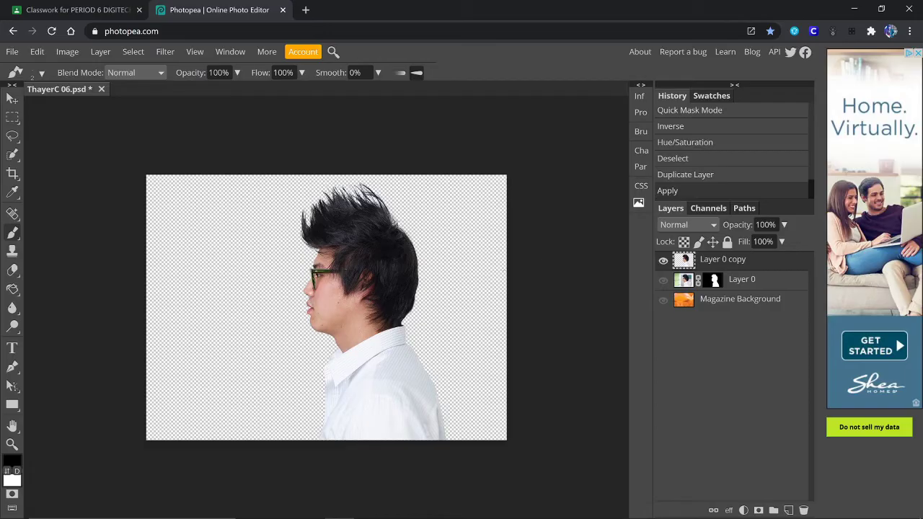
click(663, 261)
click(662, 261)
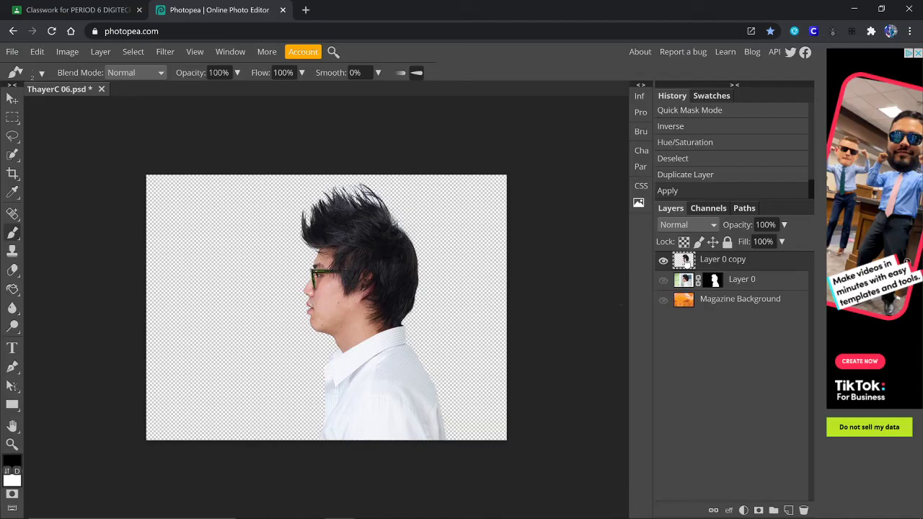
Rename the duplicated cutout layer "Layer 0 copy" to "model copy".
double_click(711, 261)
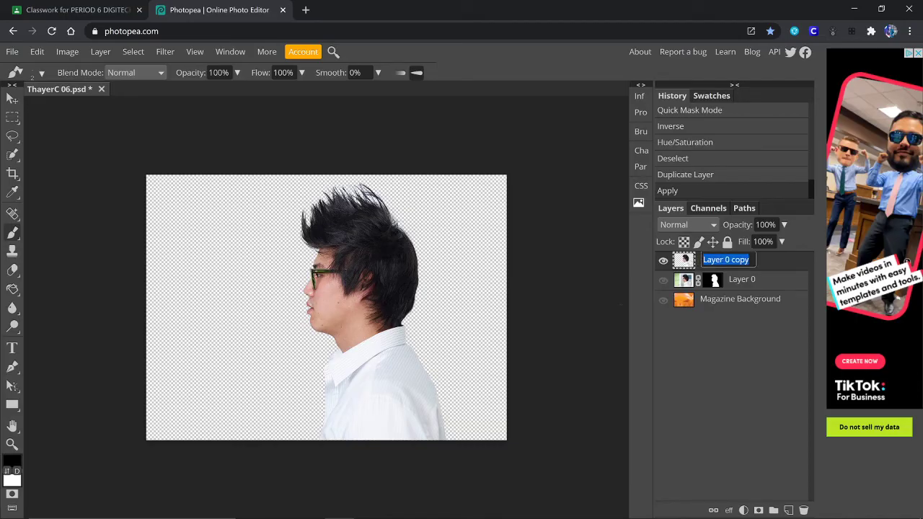
text(model)
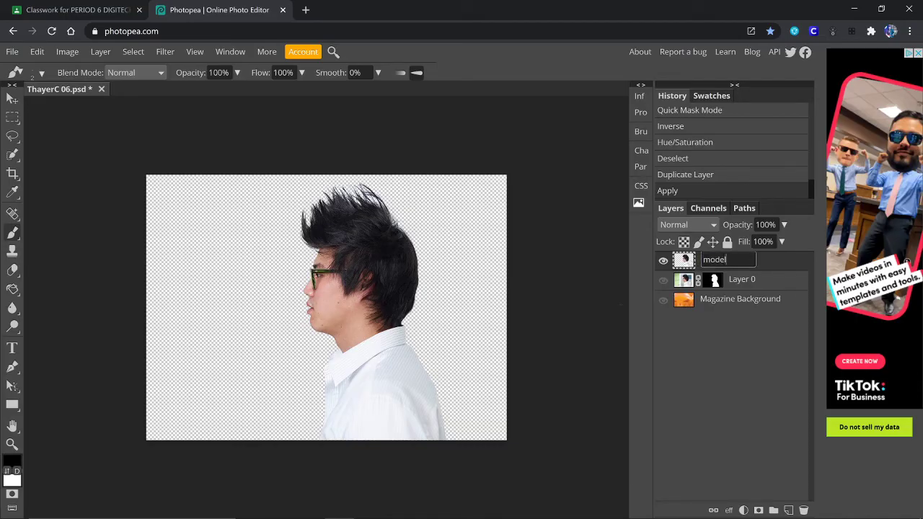
key(Return)
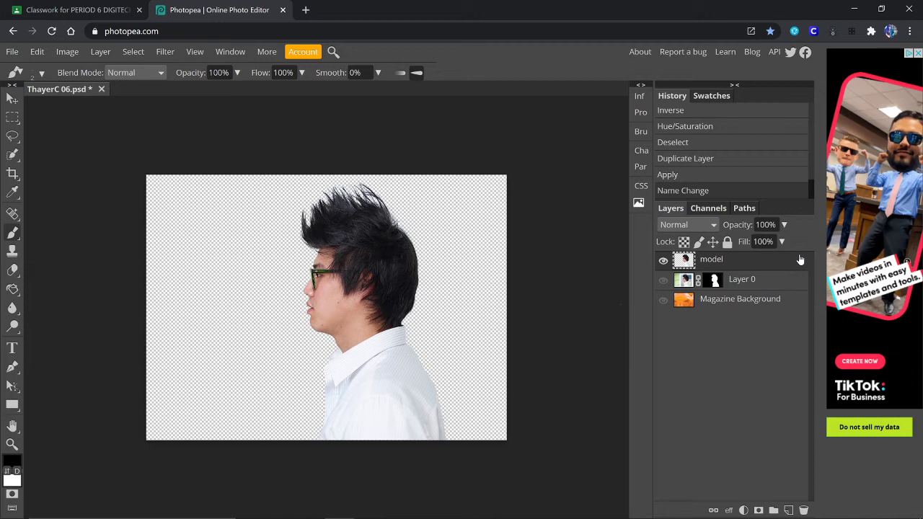
double_click(732, 264)
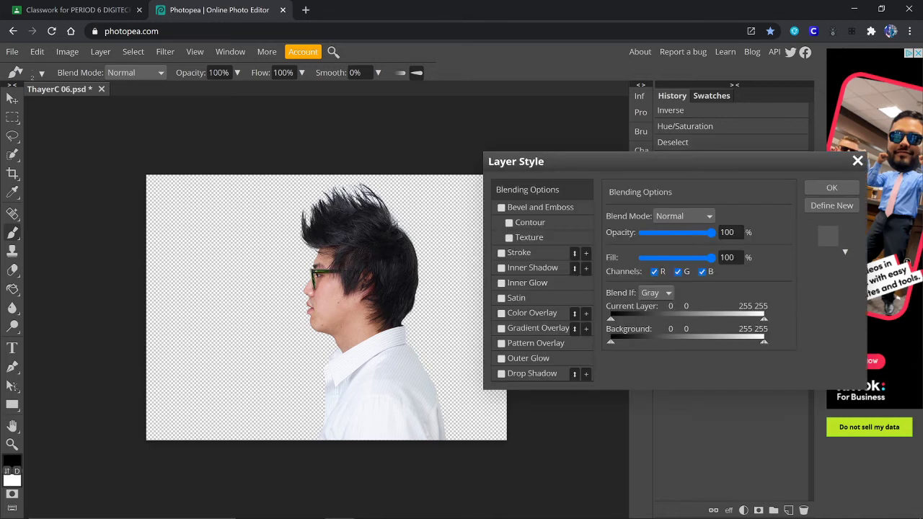
click(857, 161)
double_click(711, 261)
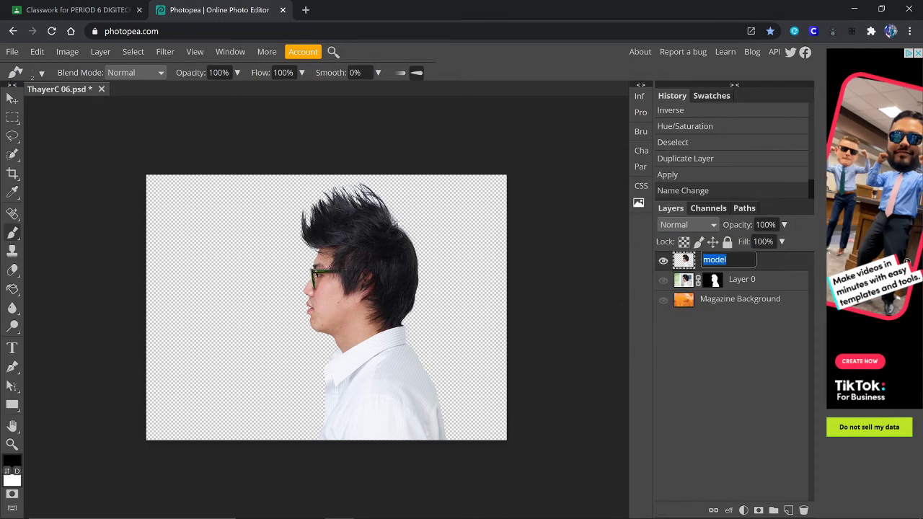
click(726, 259)
text(copy)
key(Return)
Rename the original masked layer "Layer 0" to "model".
click(737, 282)
double_click(742, 279)
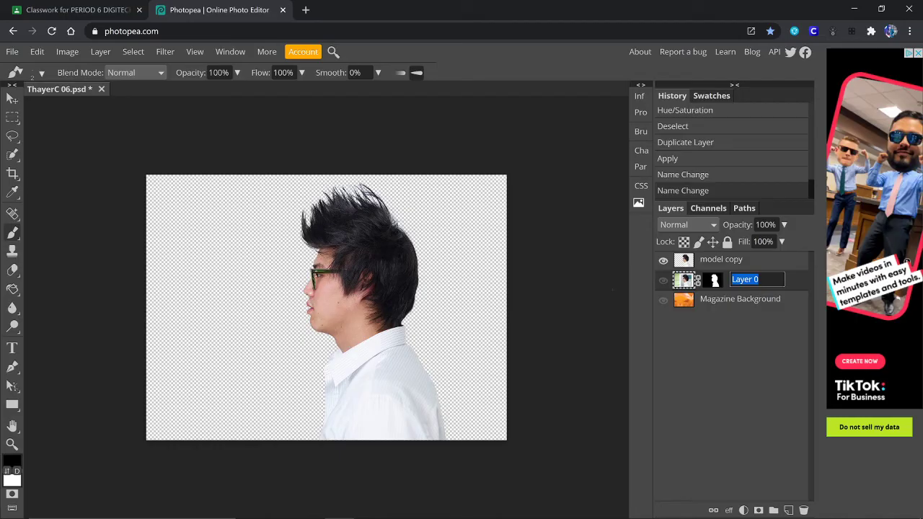
text(model)
key(Return)
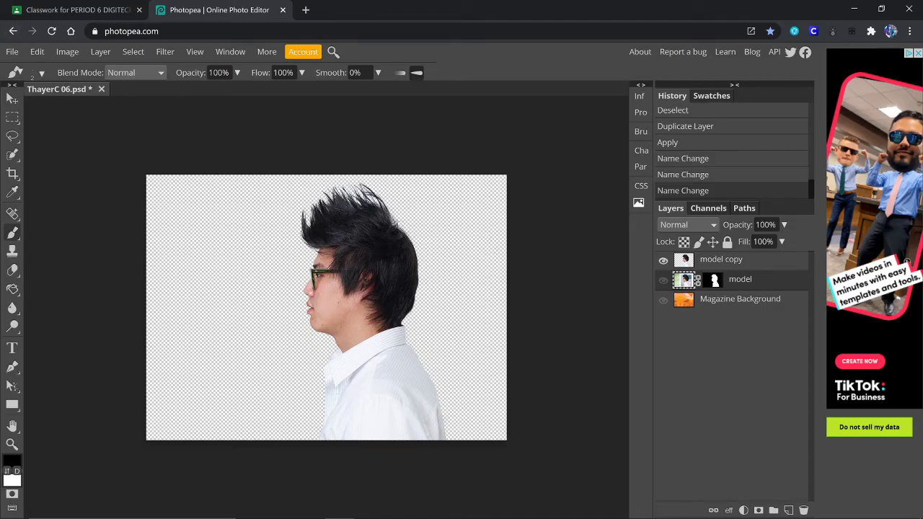
Start Puppet Warp on the model copy layer and pin the shirt's front edge from the hem up along the collar line.
click(725, 266)
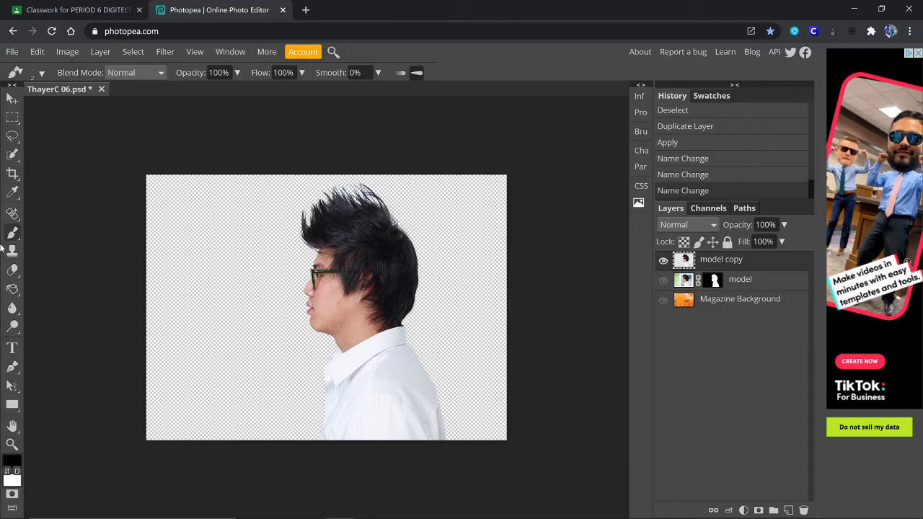
click(37, 51)
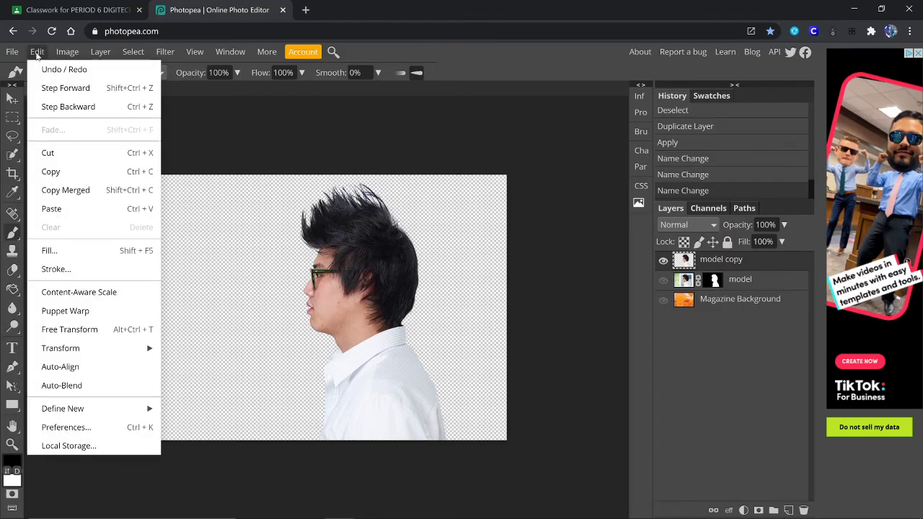
click(64, 312)
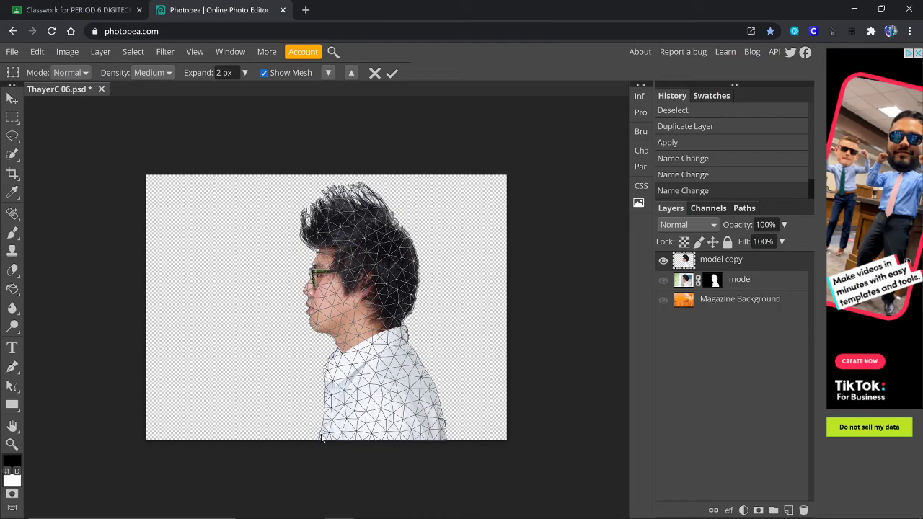
key(ctrl+plus)
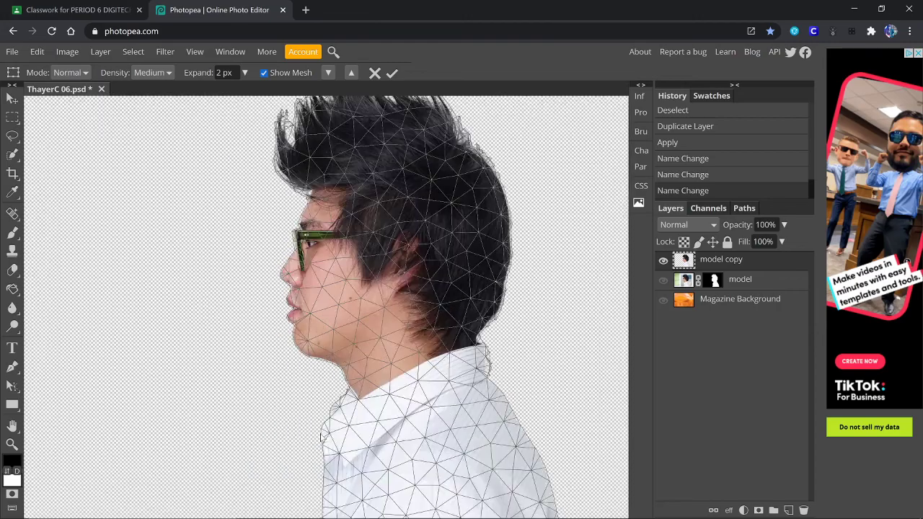
scroll(476, 320, down, 3)
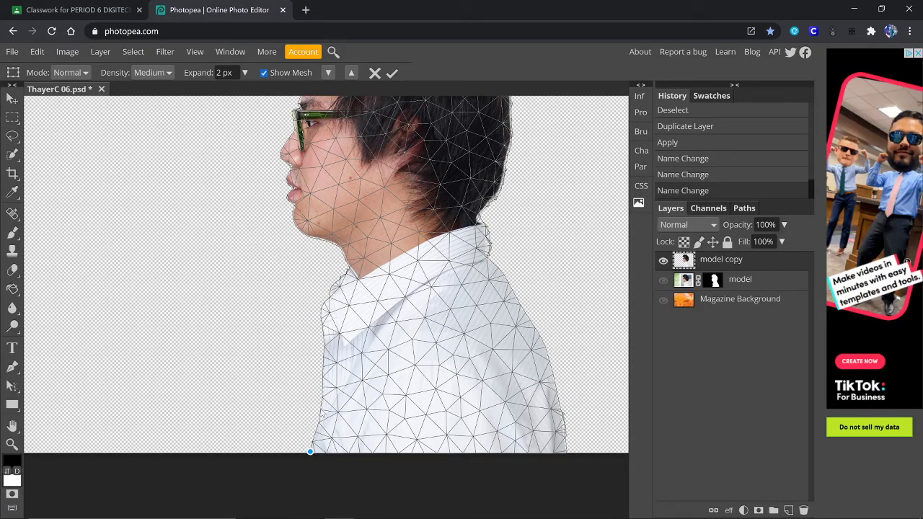
click(320, 408)
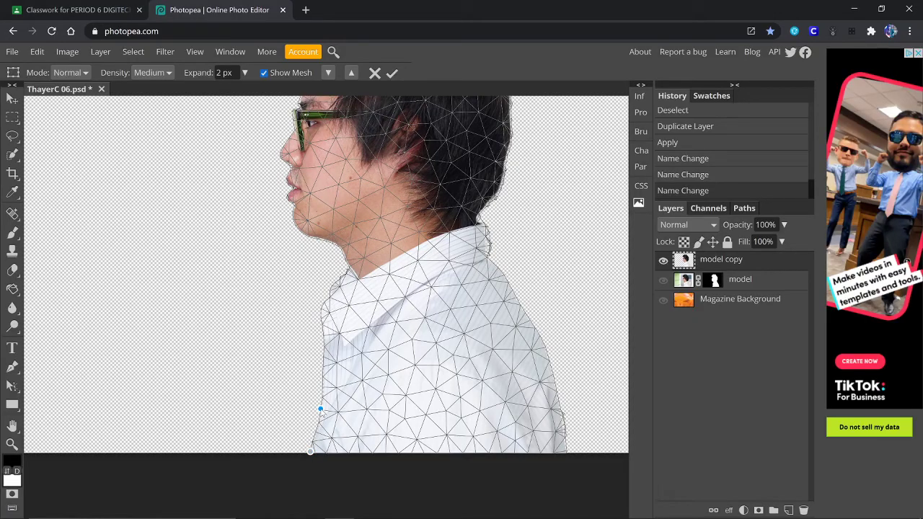
click(323, 352)
click(325, 303)
click(340, 289)
click(382, 265)
click(427, 239)
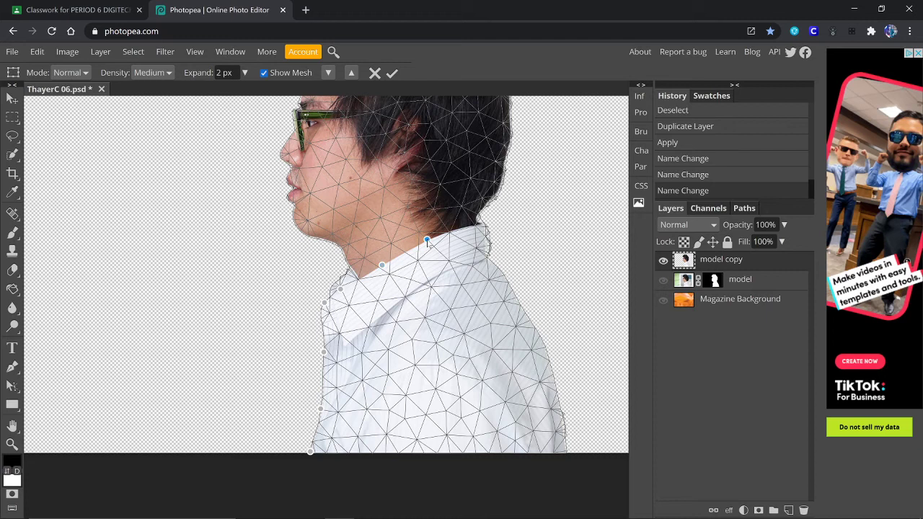
Add warp pins from the back of the collar down the shirt's back edge to the hem.
click(481, 222)
click(484, 253)
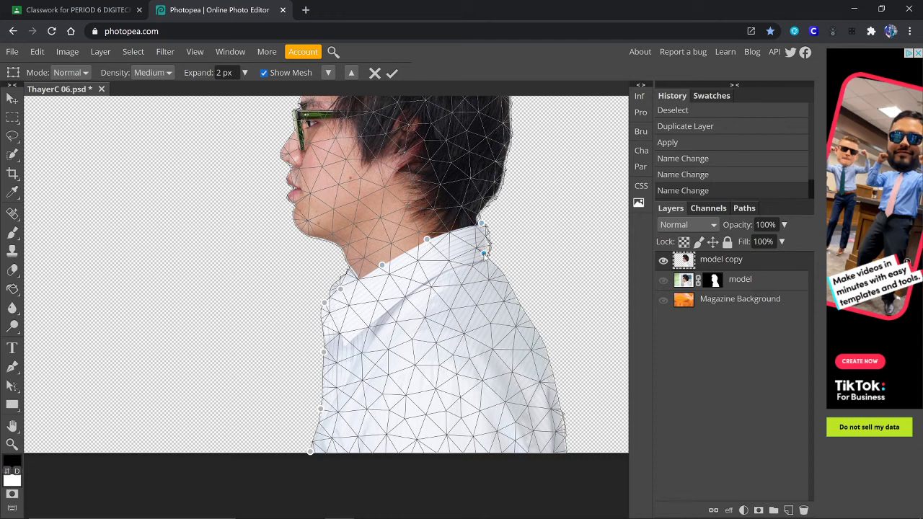
click(511, 293)
click(547, 357)
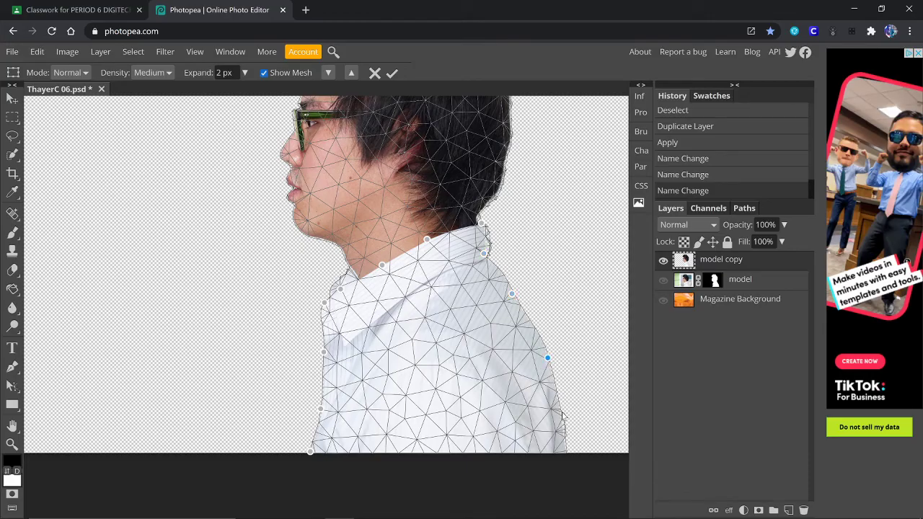
click(566, 449)
scroll(489, 306, down, 3)
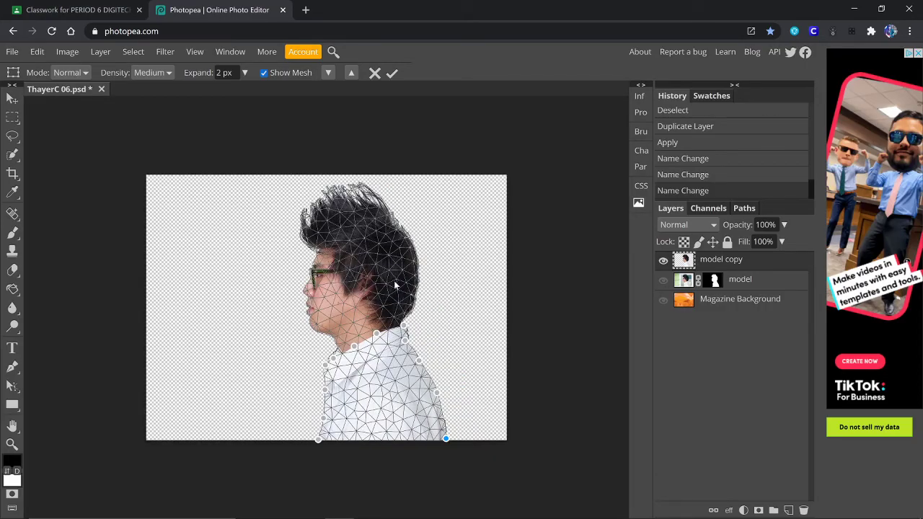
Tilt the man's head back by moving the pin at the back of his collar inward, and apply the Puppet Warp.
click(404, 326)
drag(404, 326, 389, 335)
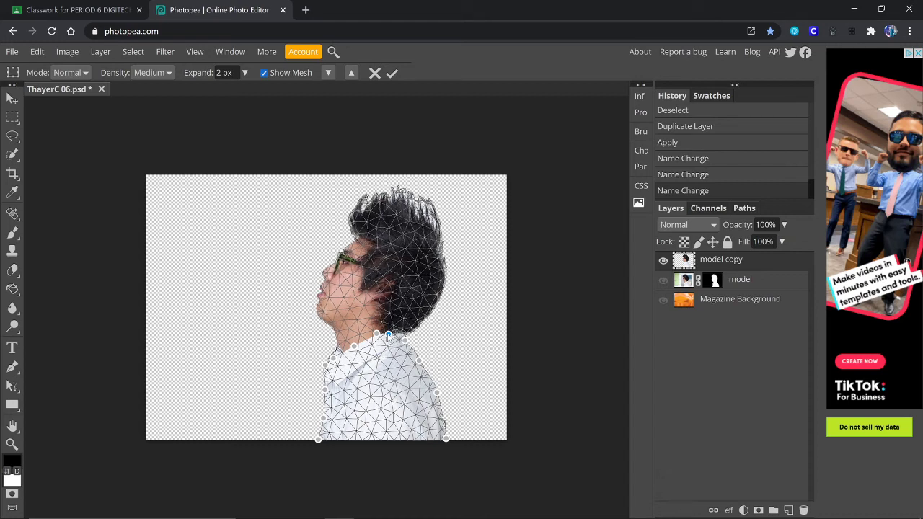
drag(388, 336, 388, 334)
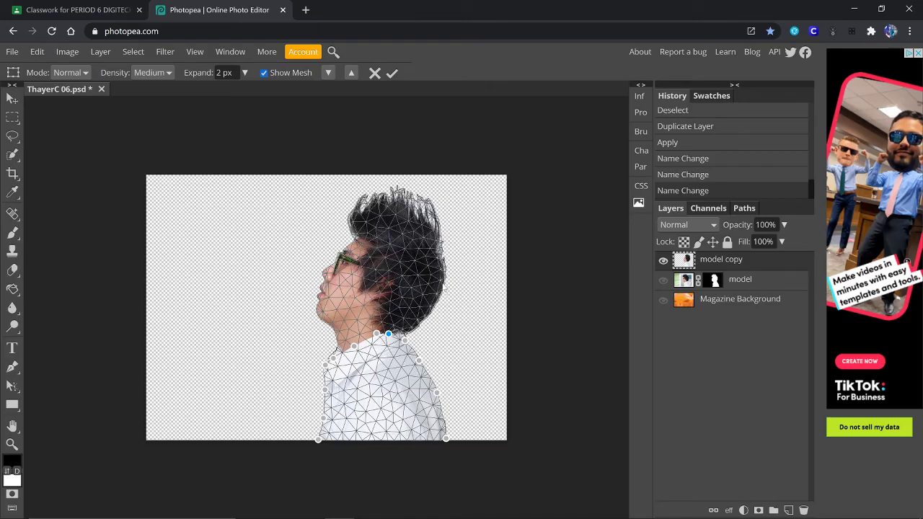
click(393, 74)
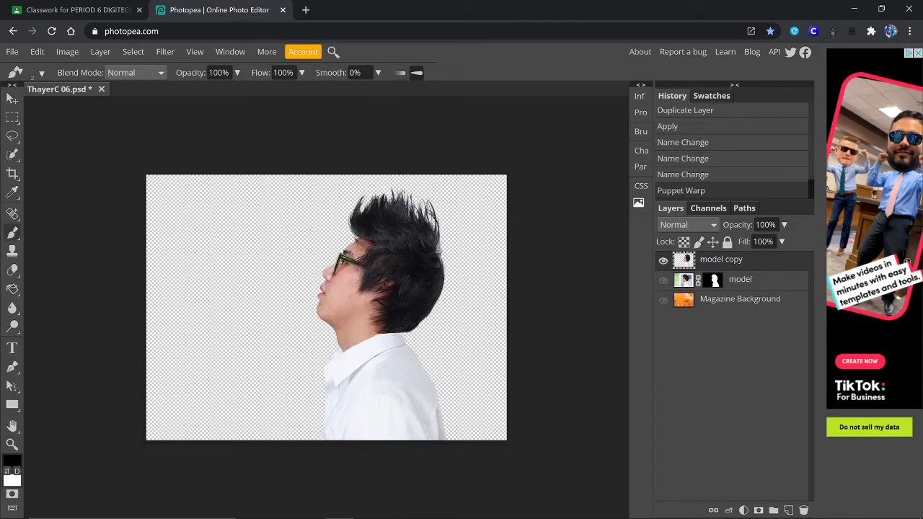
Compare the warped model copy with the original model by toggling the two layers' visibility, leaving only model copy shown.
click(663, 281)
click(663, 261)
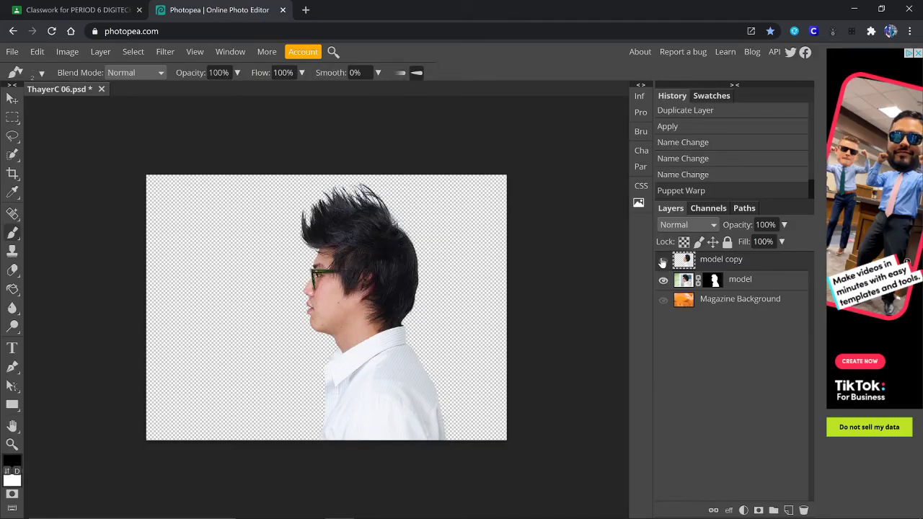
click(662, 260)
click(663, 281)
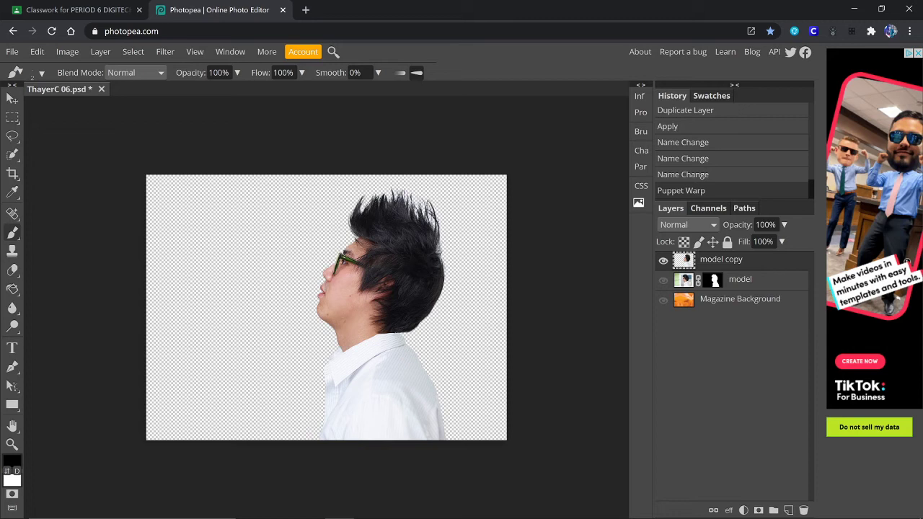
right_click(399, 254)
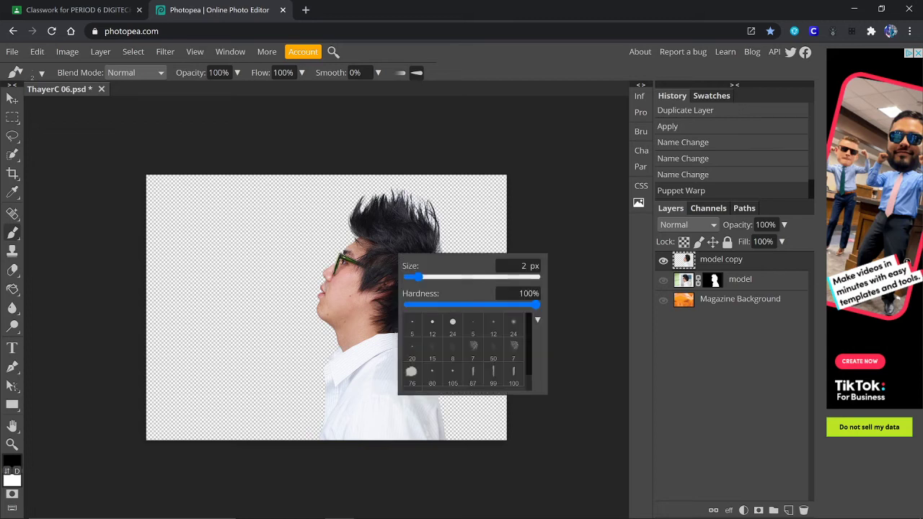
click(464, 46)
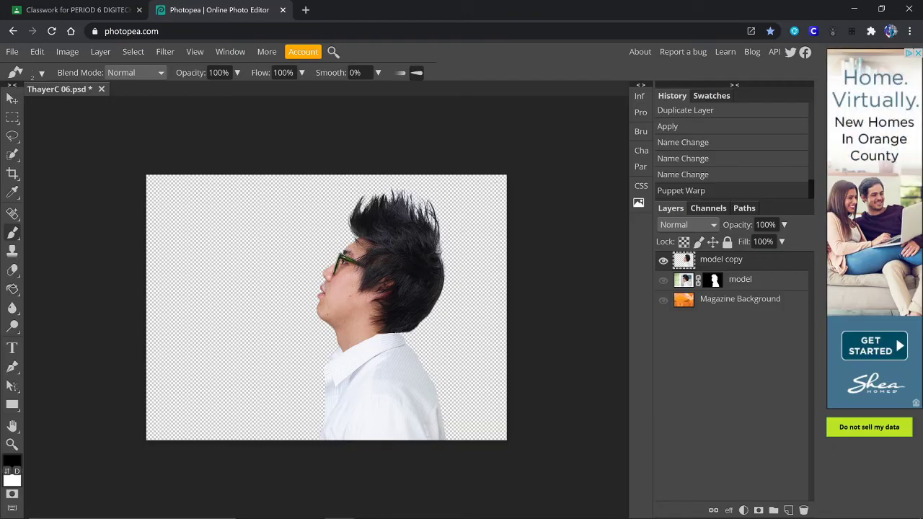
click(744, 510)
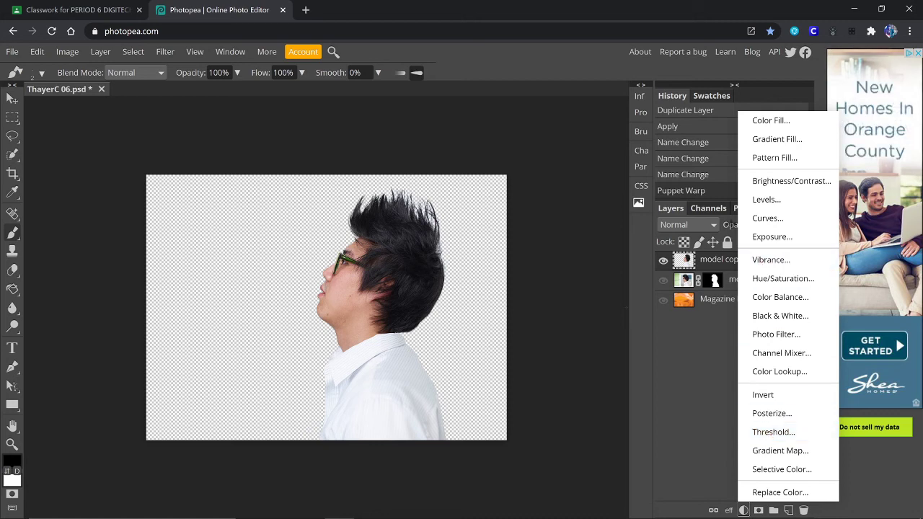
click(696, 446)
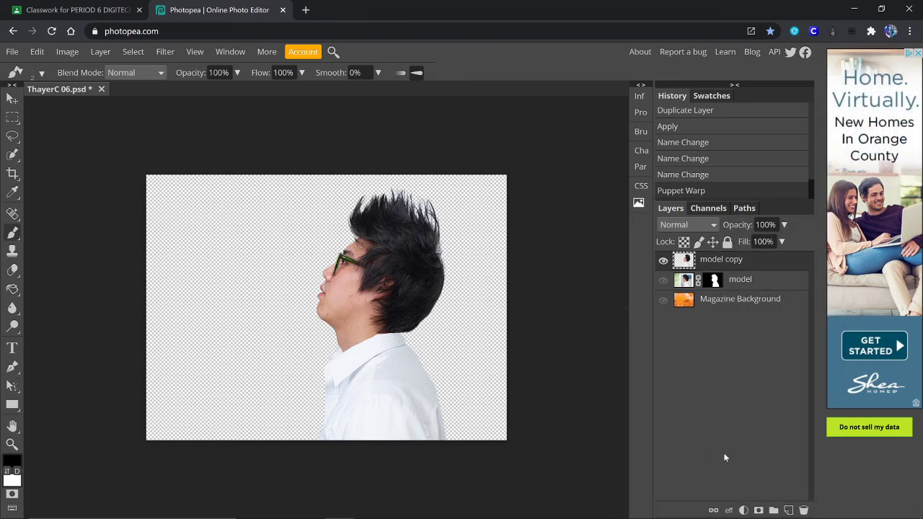
Add a drop shadow to the model copy layer with opacity 64%, distance 30 px, spread 17% and size 44 px.
click(729, 510)
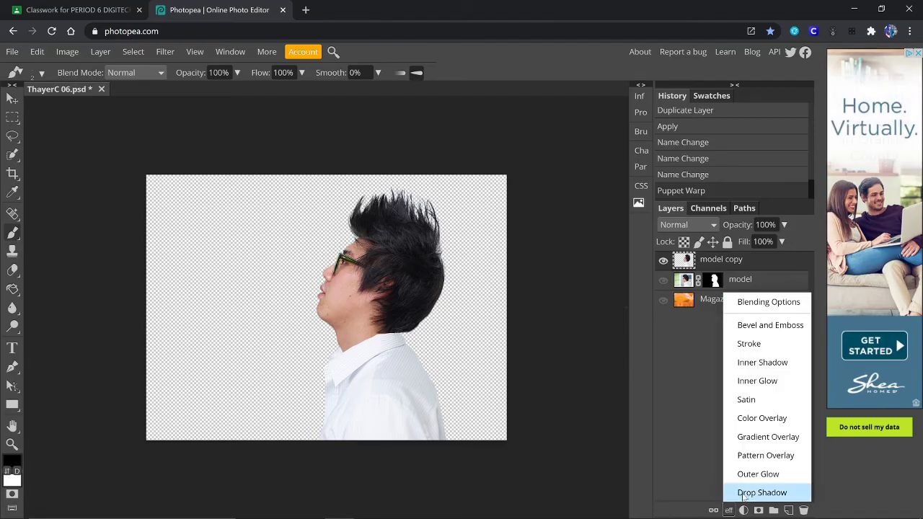
click(744, 493)
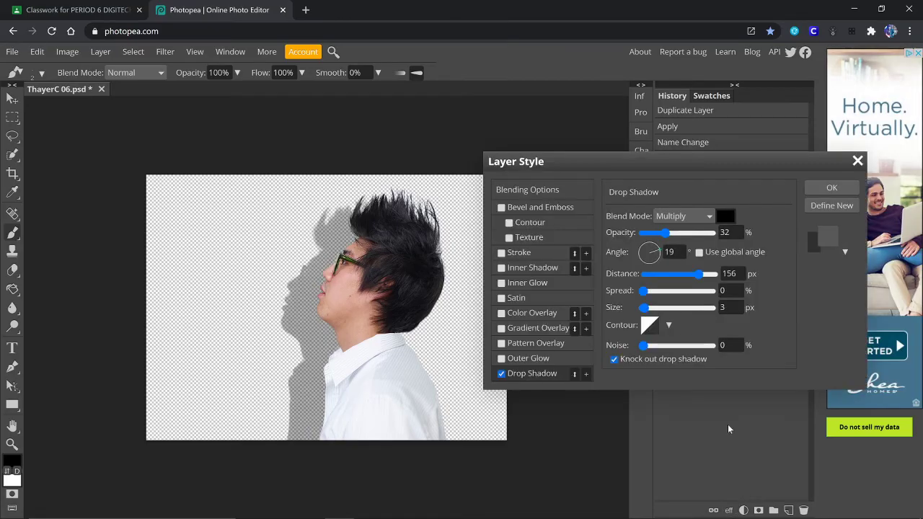
drag(664, 233, 686, 232)
drag(696, 274, 658, 311)
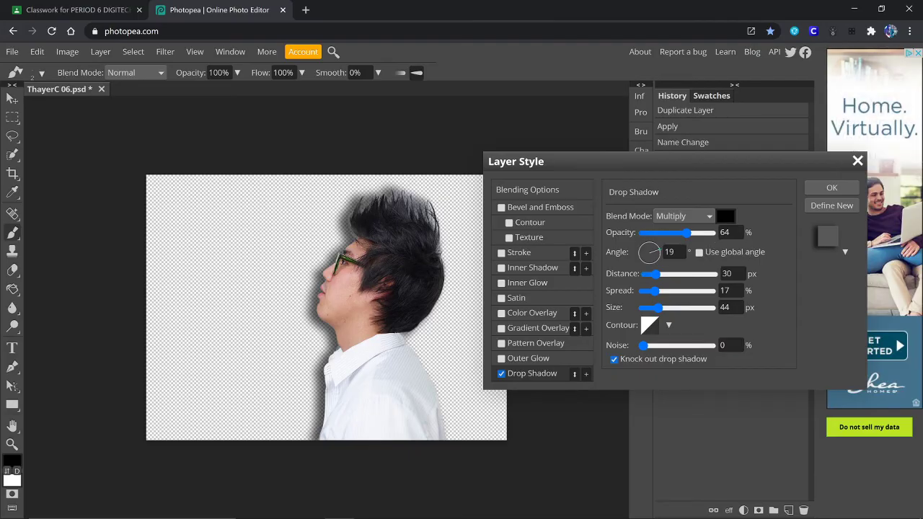
Set the drop shadow's opacity to 50%.
double_click(724, 233)
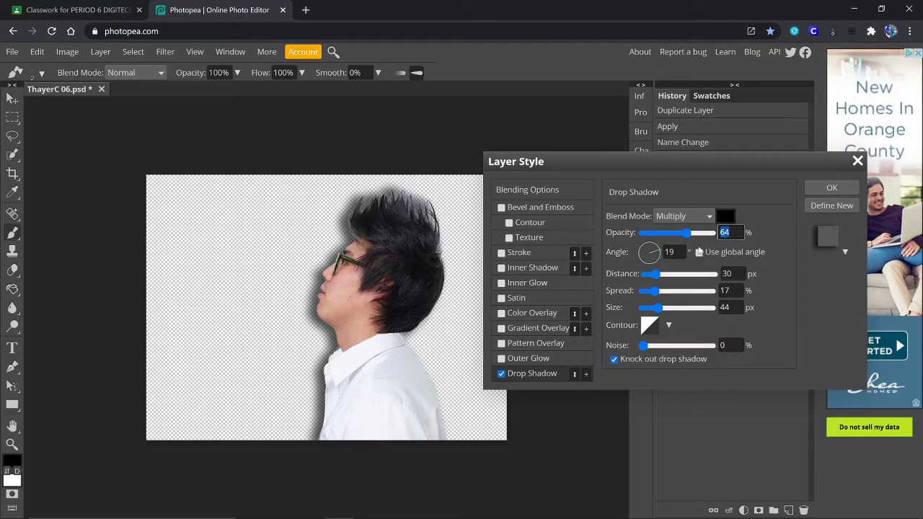
text(50)
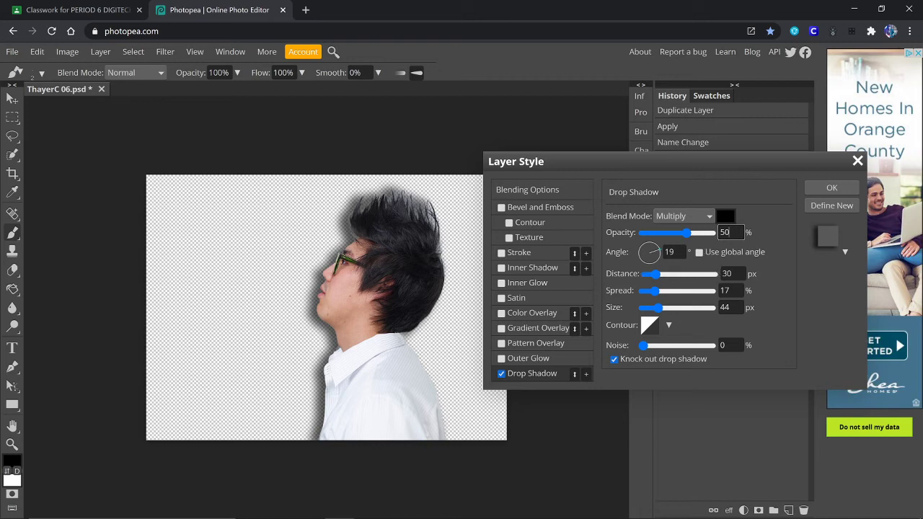
double_click(726, 273)
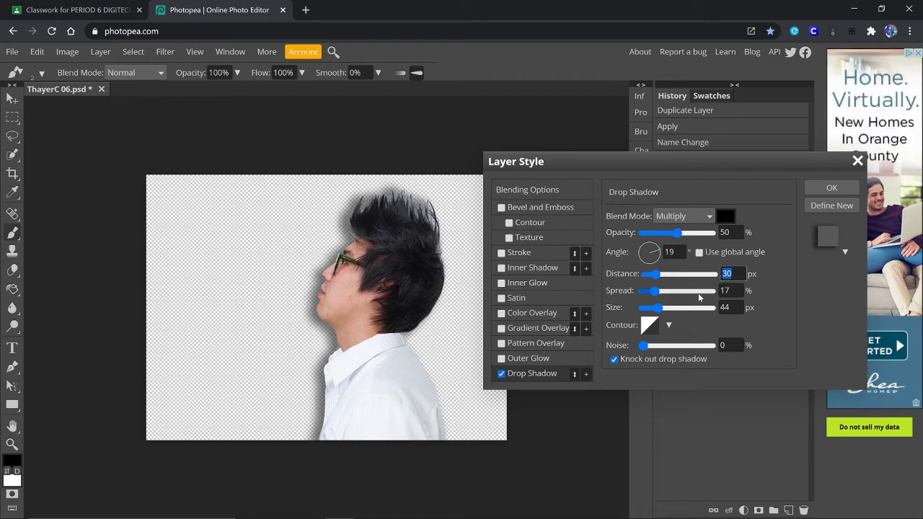
double_click(718, 292)
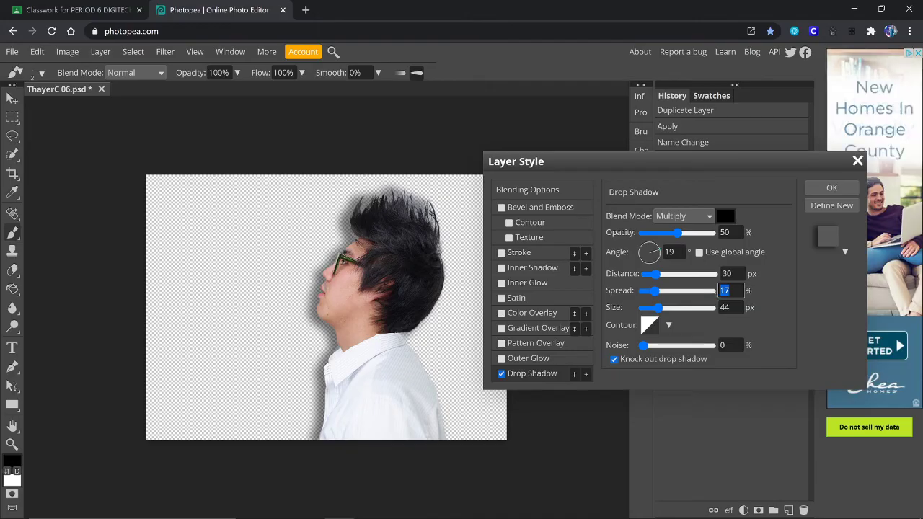
Set the drop shadow's opacity to 32%.
double_click(722, 232)
text(32)
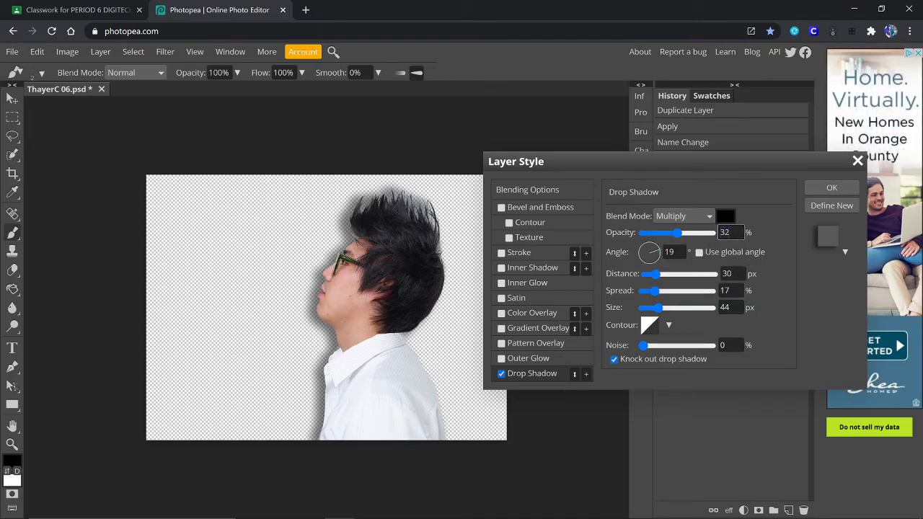
click(729, 273)
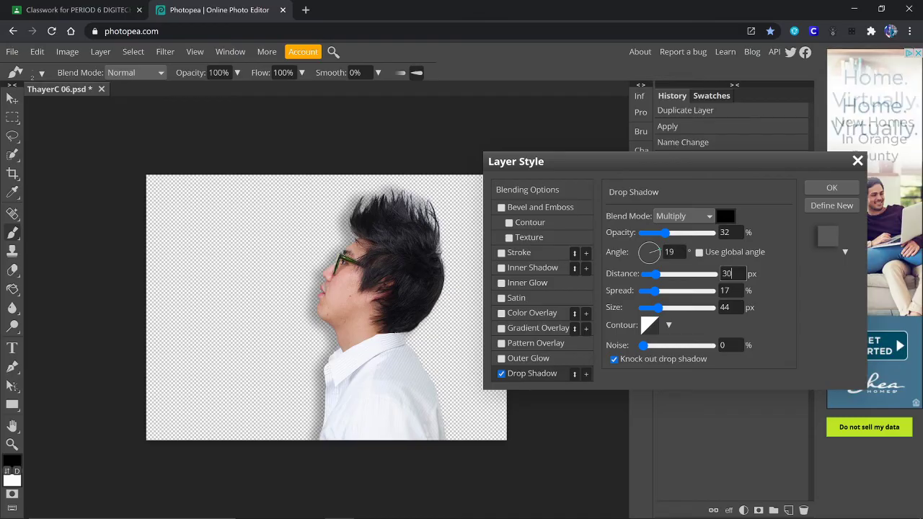
Set the drop shadow's distance to 156 px, spread to 0% and size to 3 px.
key(Return)
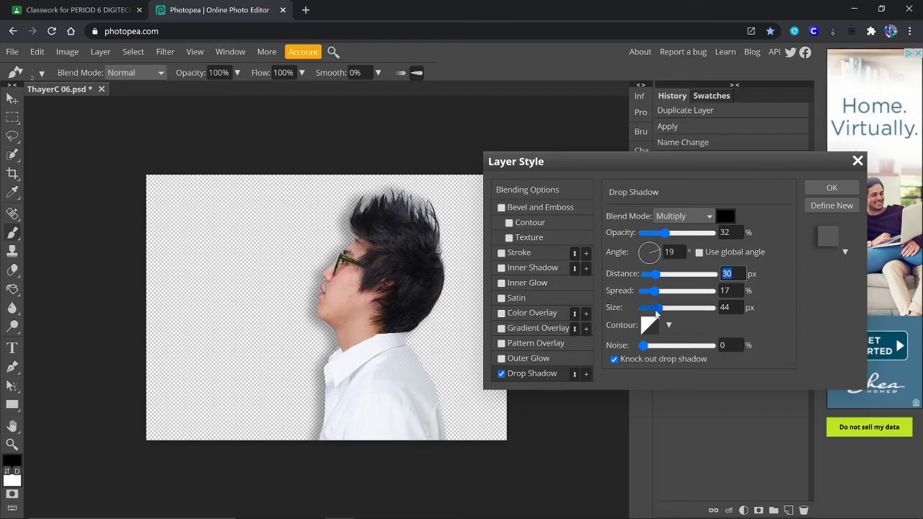
text(156)
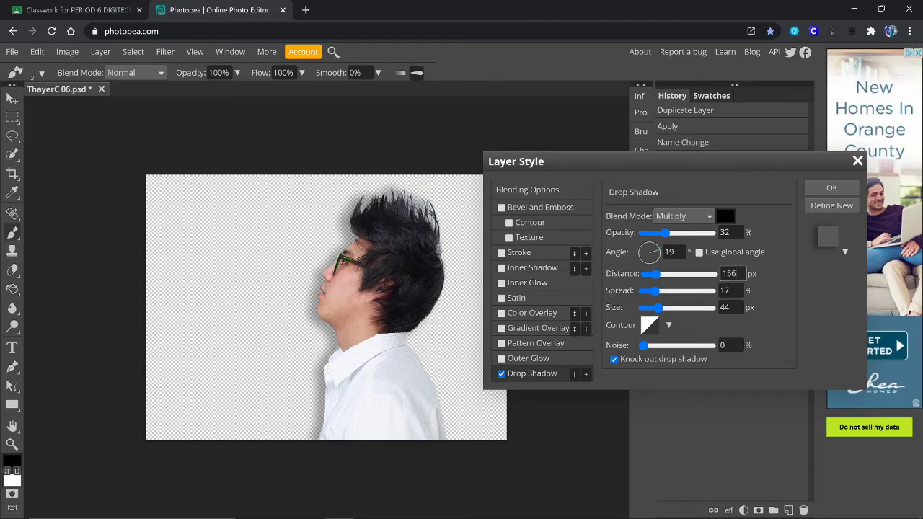
key(Tab)
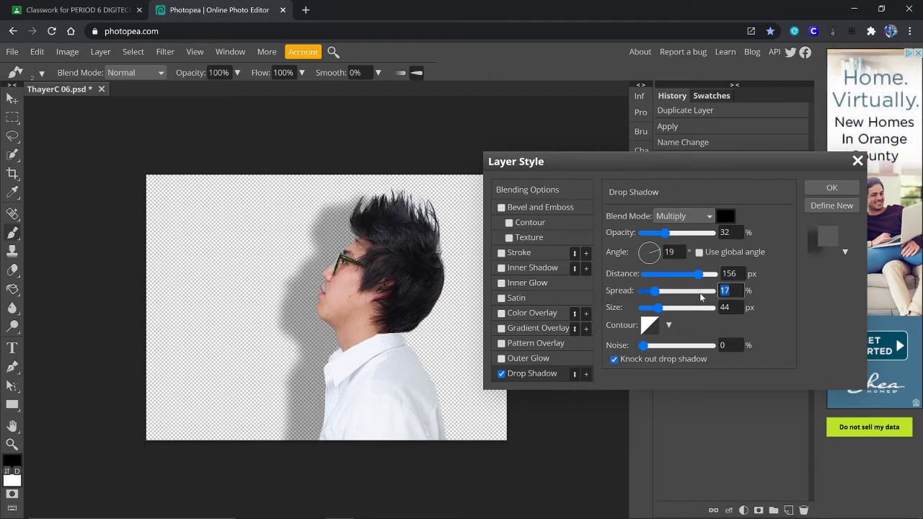
text(0)
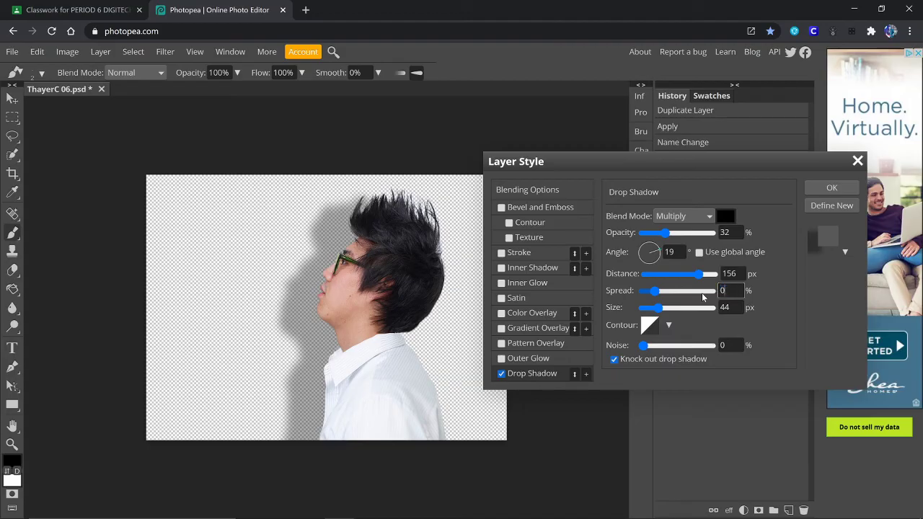
key(Tab)
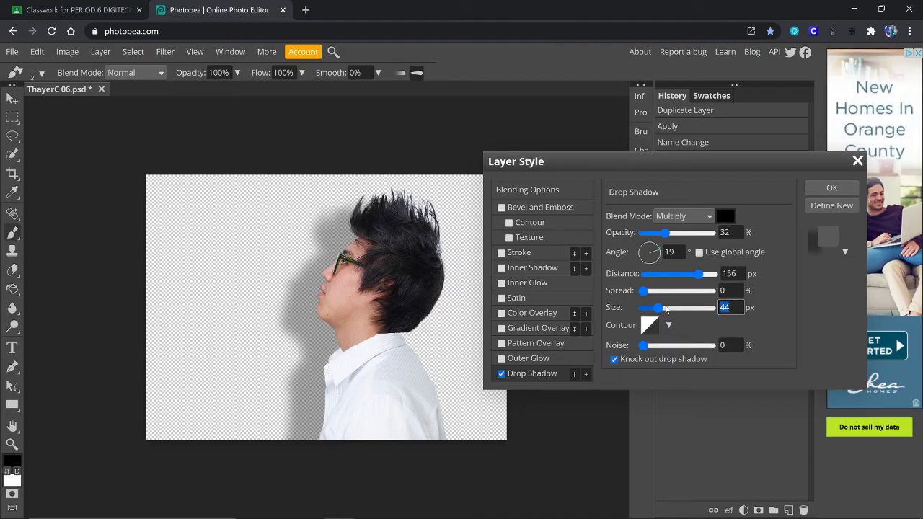
text(3)
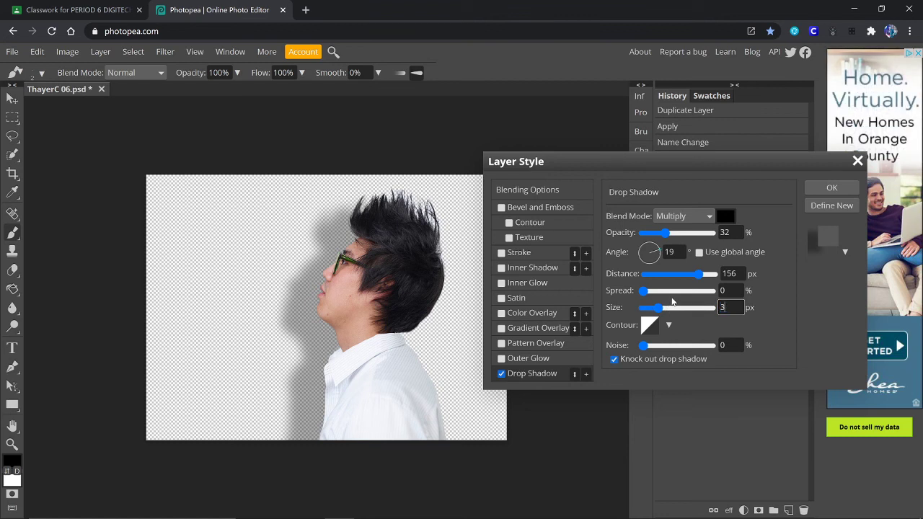
key(Tab)
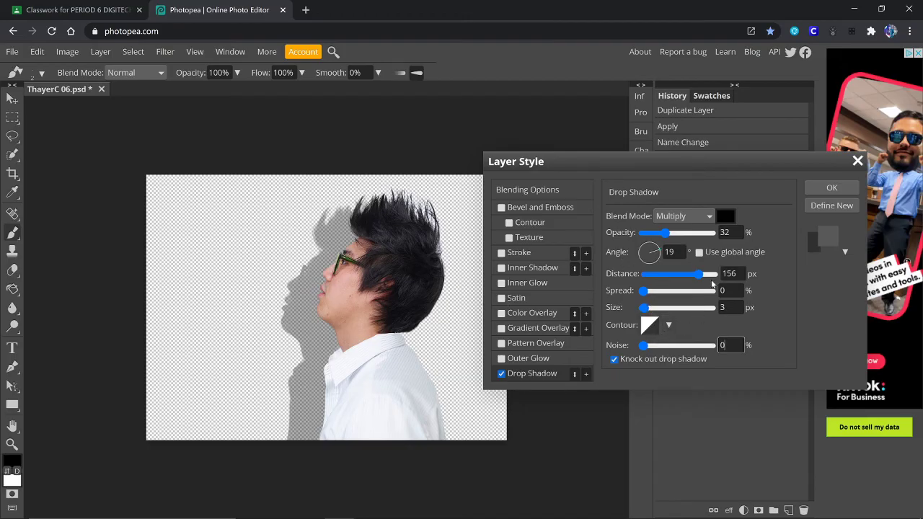
Set the drop shadow's angle to 19° and apply the layer style to model copy.
drag(659, 250, 662, 251)
double_click(664, 251)
text(1)
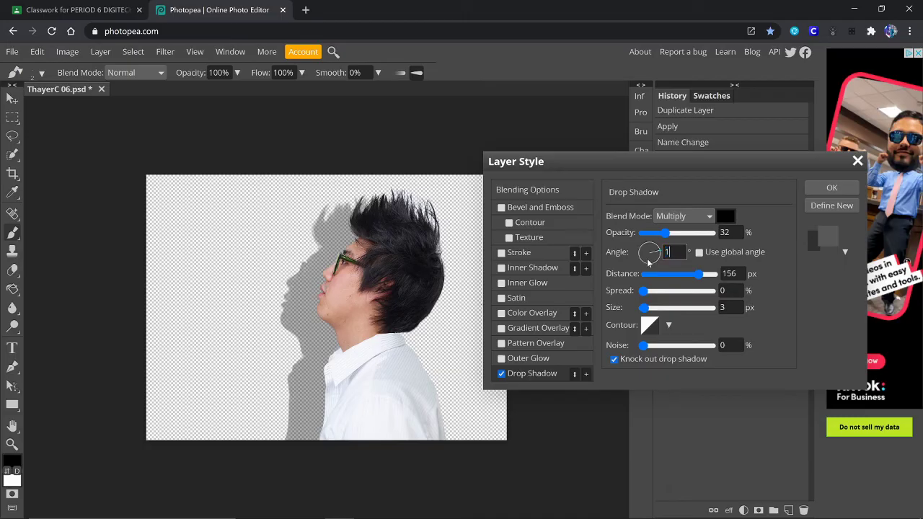
text(9)
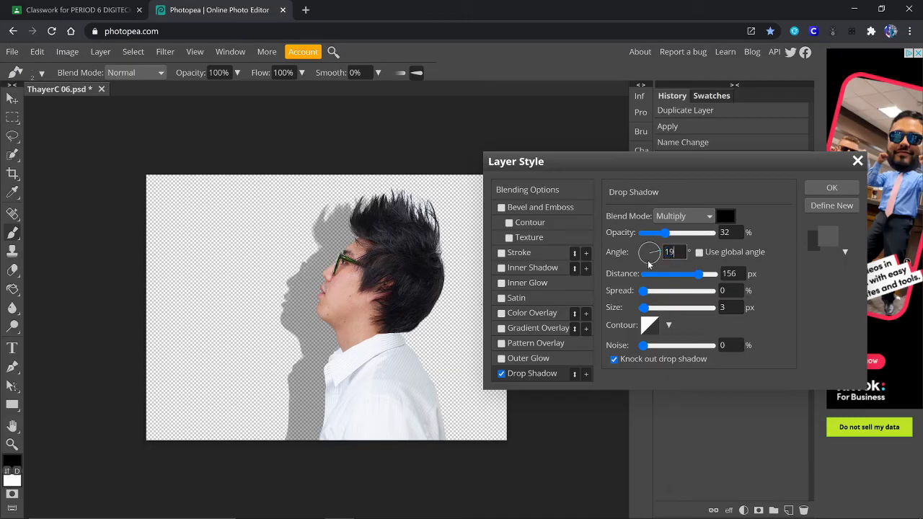
click(832, 189)
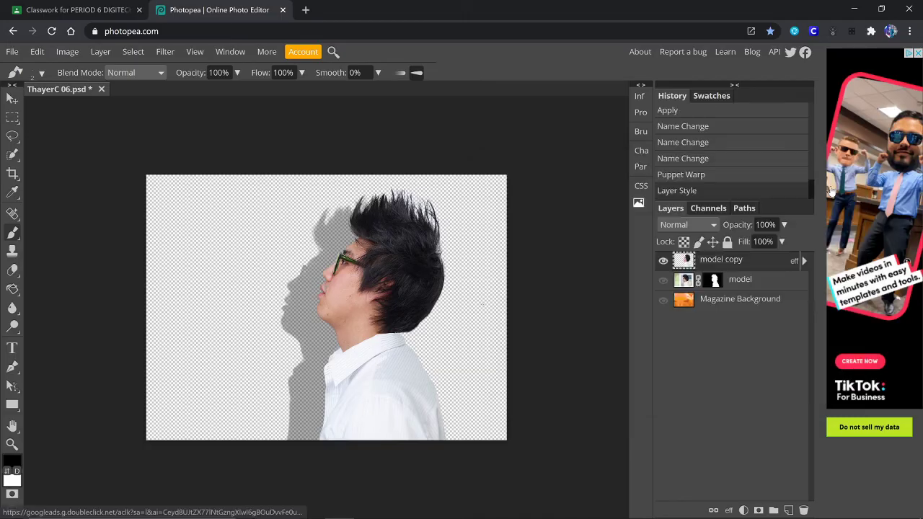
Preview the shadow over the Magazine Background layer, hide that layer again, and review the drop shadow settings on model copy.
click(663, 301)
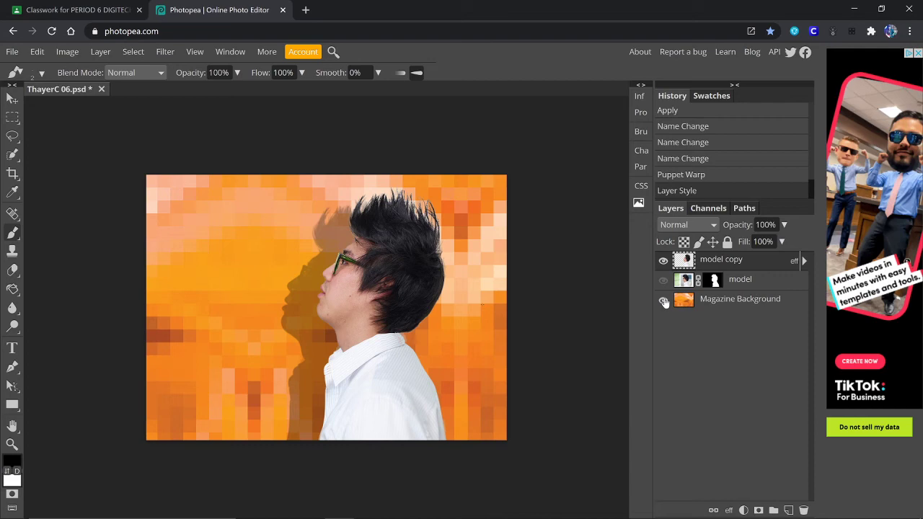
click(663, 301)
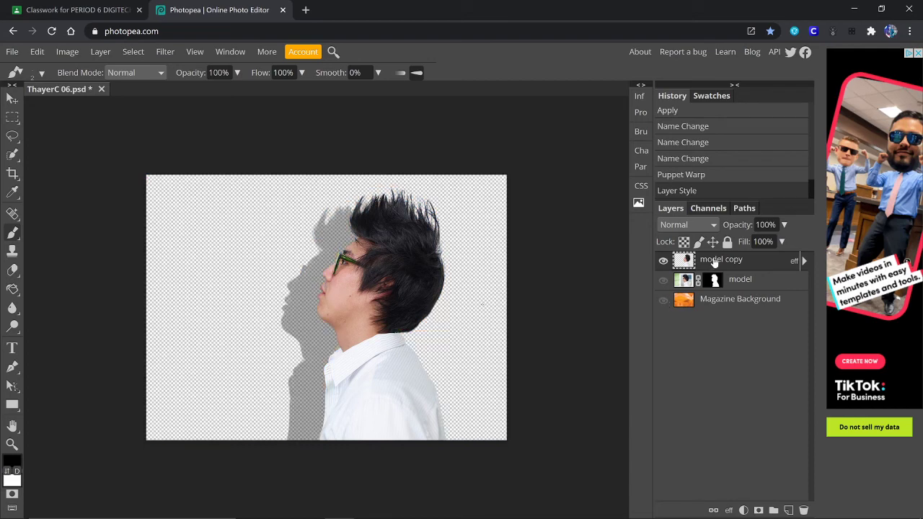
click(804, 261)
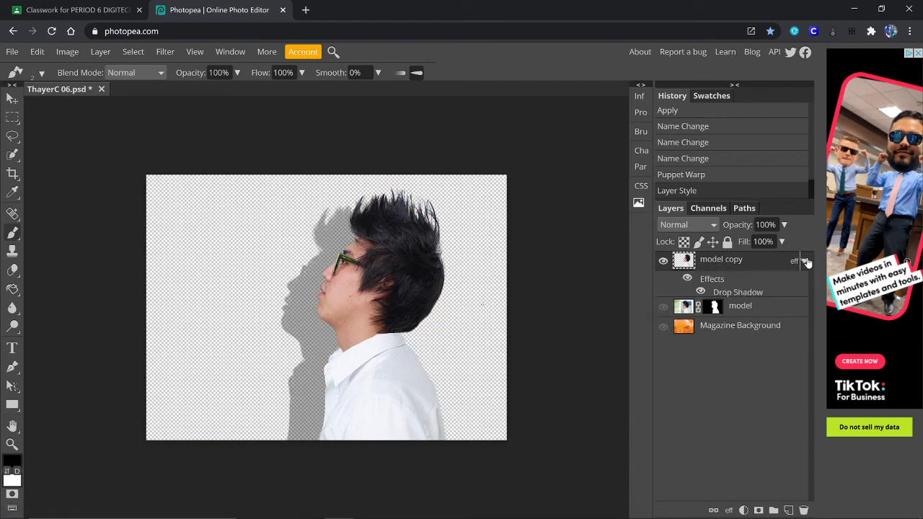
double_click(725, 292)
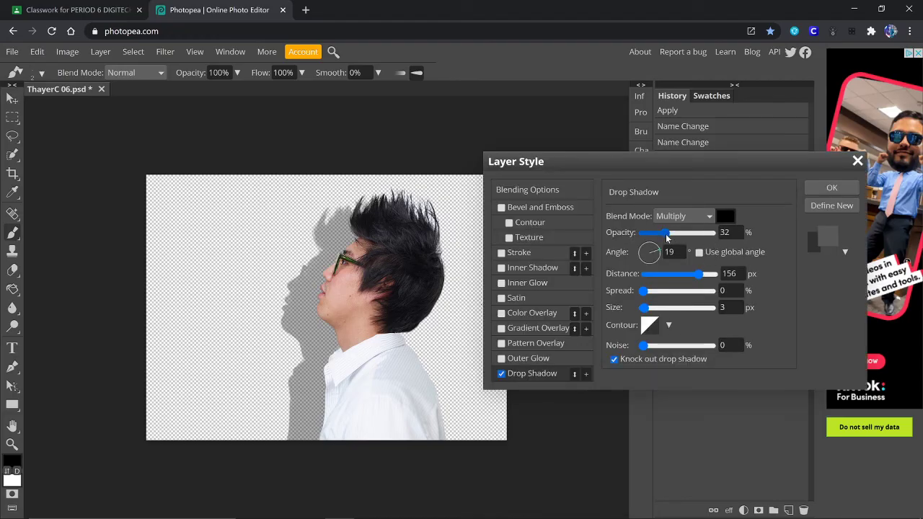
mouse_move(665, 235)
mouse_down()
mouse_move(654, 240)
mouse_move(665, 237)
mouse_up()
click(825, 189)
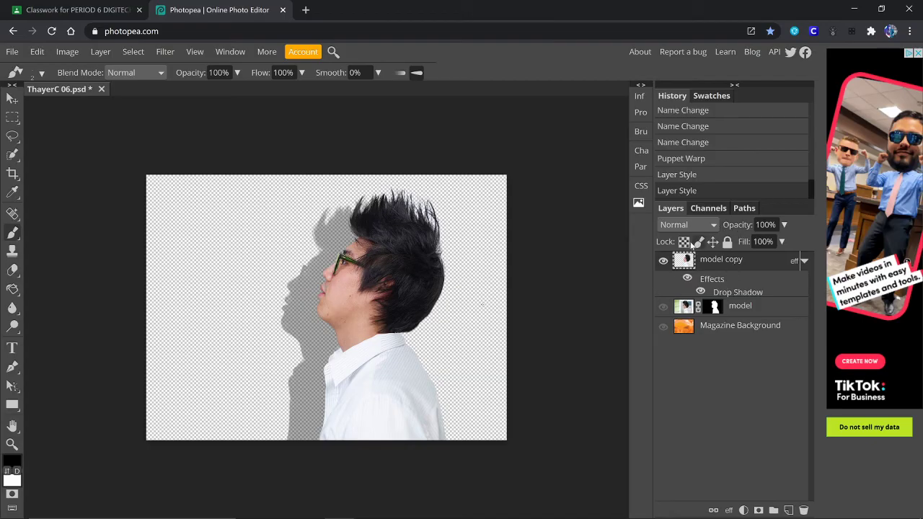
click(803, 261)
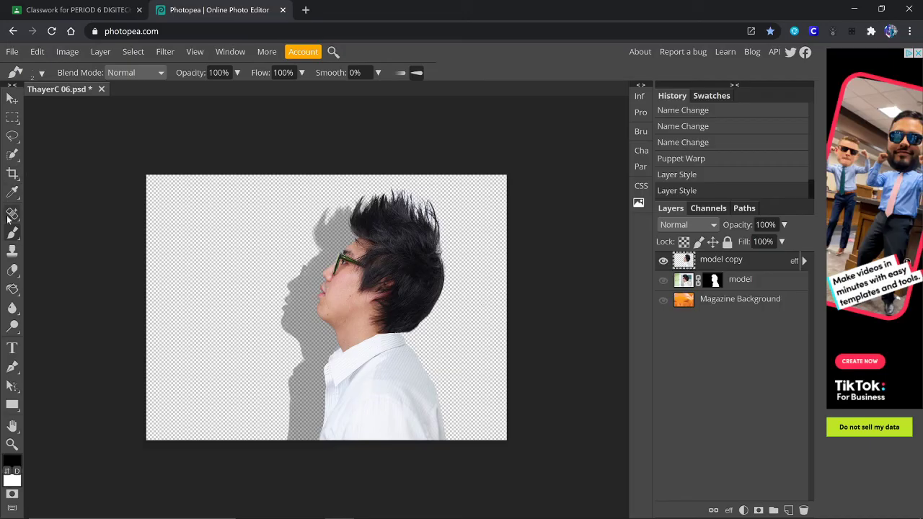
Select the man's dark hair on model copy with the Magic Wand at tolerance 16, adding further hair areas to the selection.
right_click(16, 155)
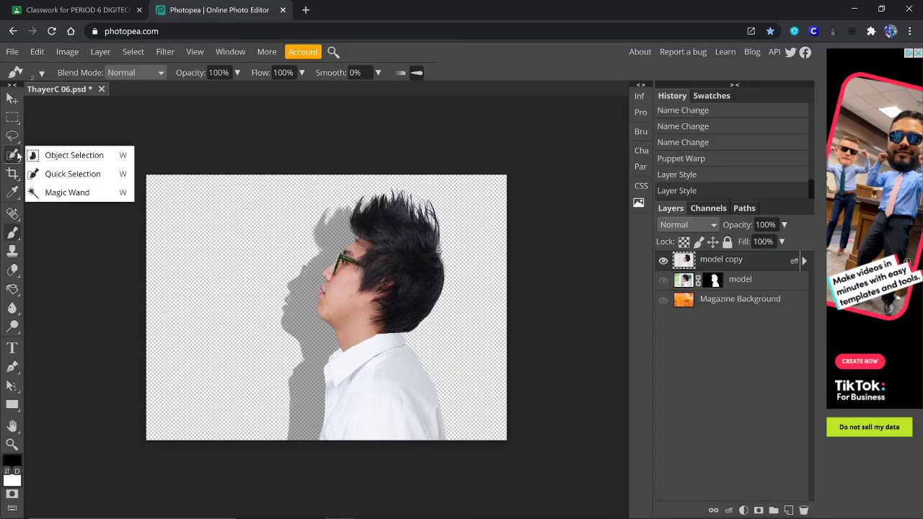
click(67, 193)
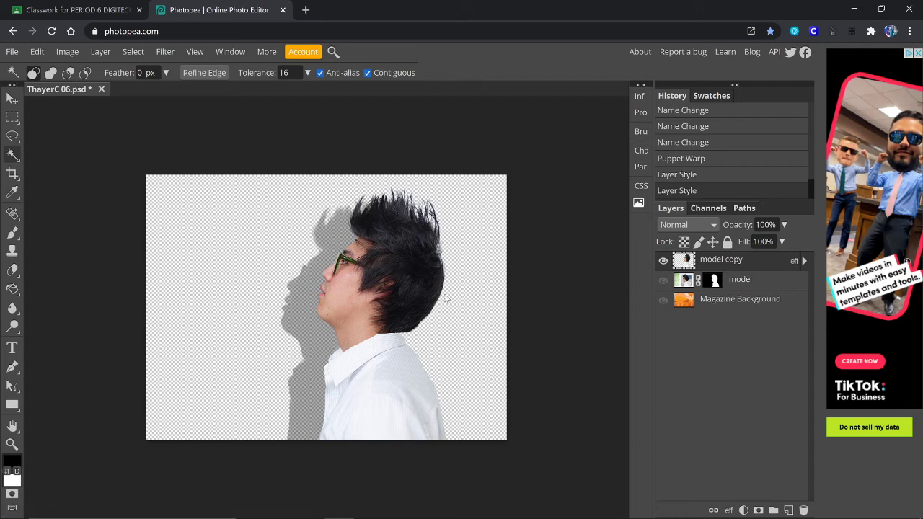
scroll(444, 299, up, 2)
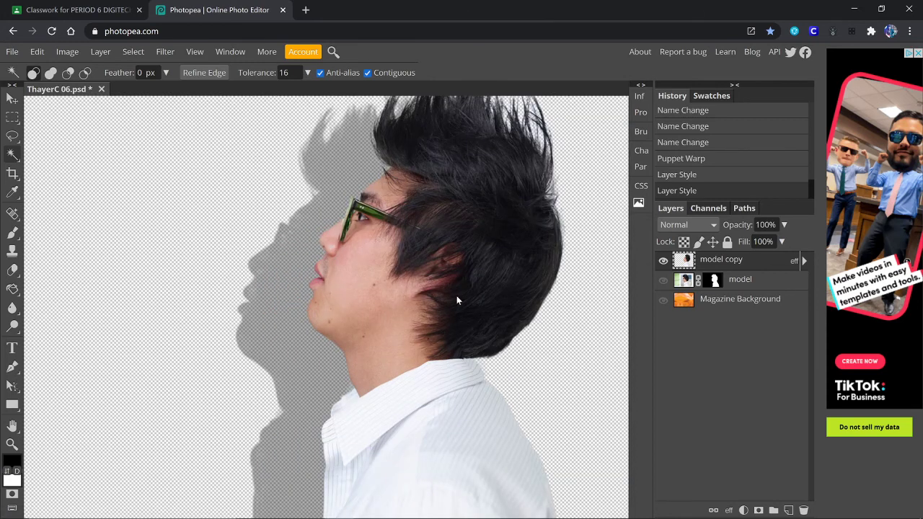
scroll(467, 316, up, 3)
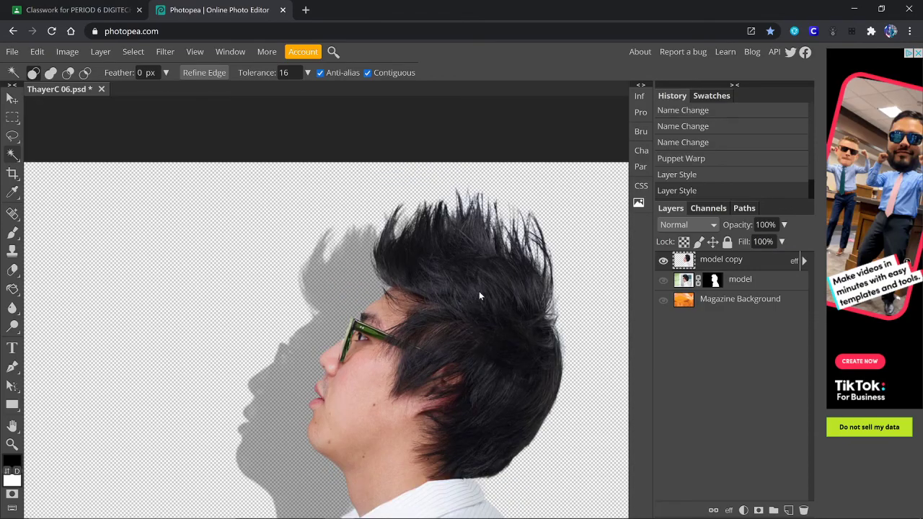
click(478, 291)
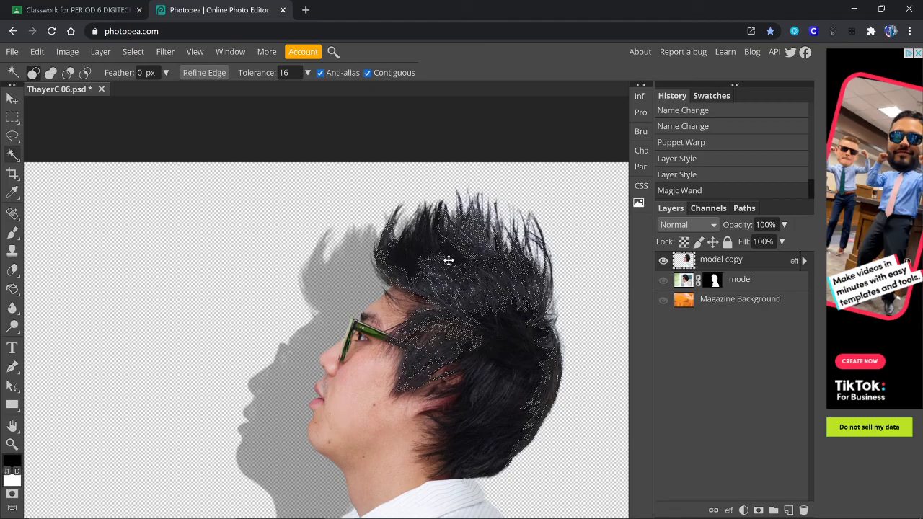
shift+click(425, 241)
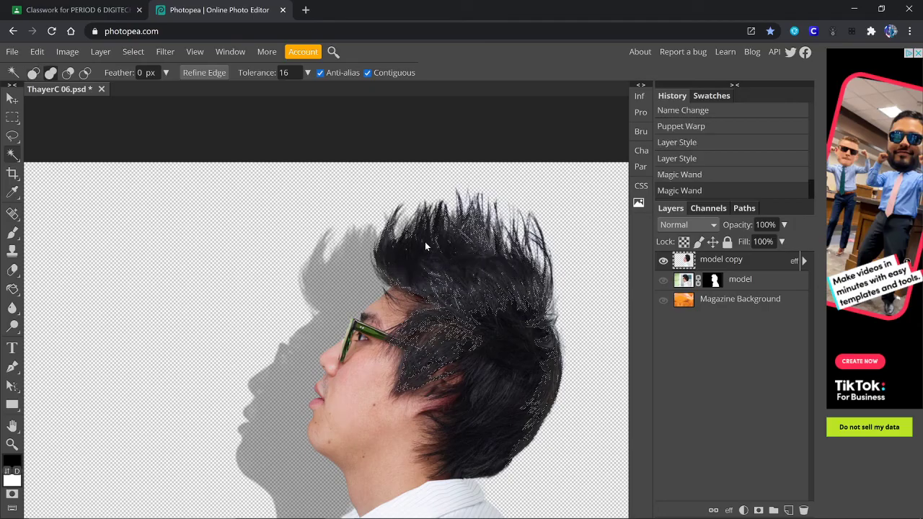
shift+click(511, 330)
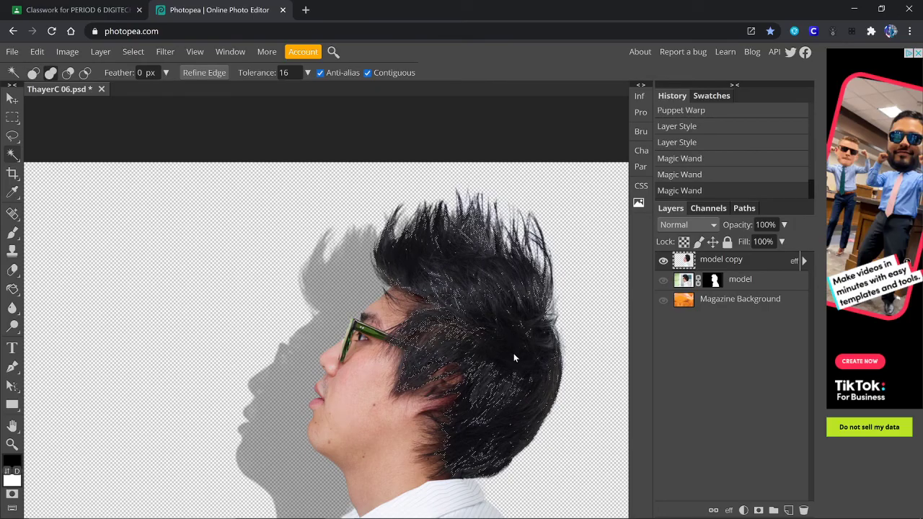
shift+click(483, 388)
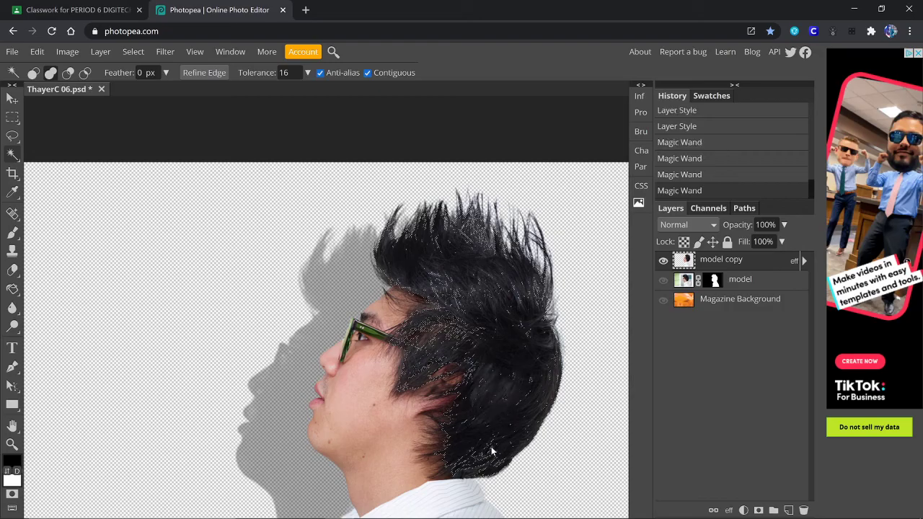
shift+click(479, 353)
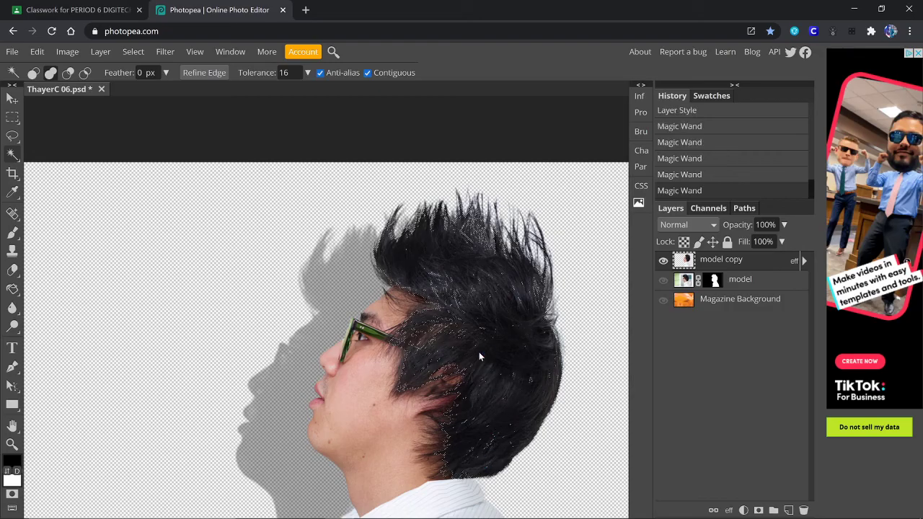
shift+click(434, 332)
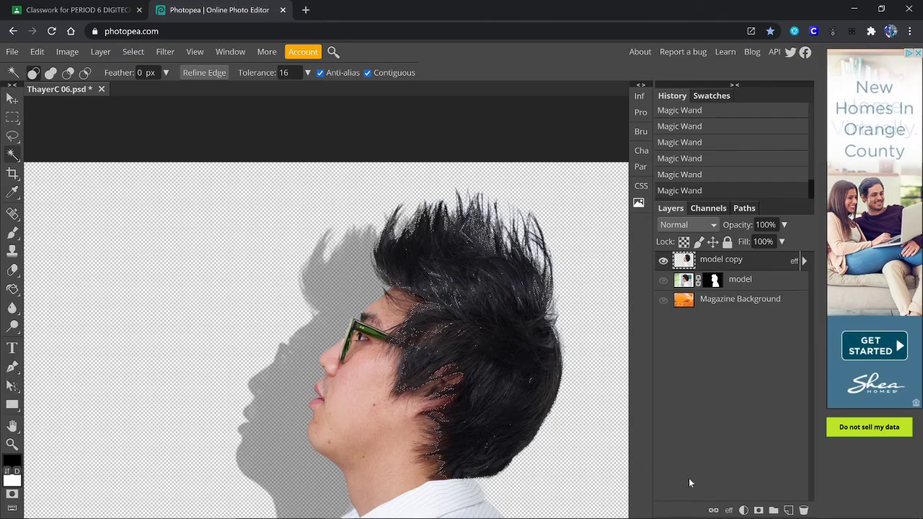
Add a Levels adjustment layer limited to the hair selection, raising the black input to 31 and lowering the white input.
click(743, 510)
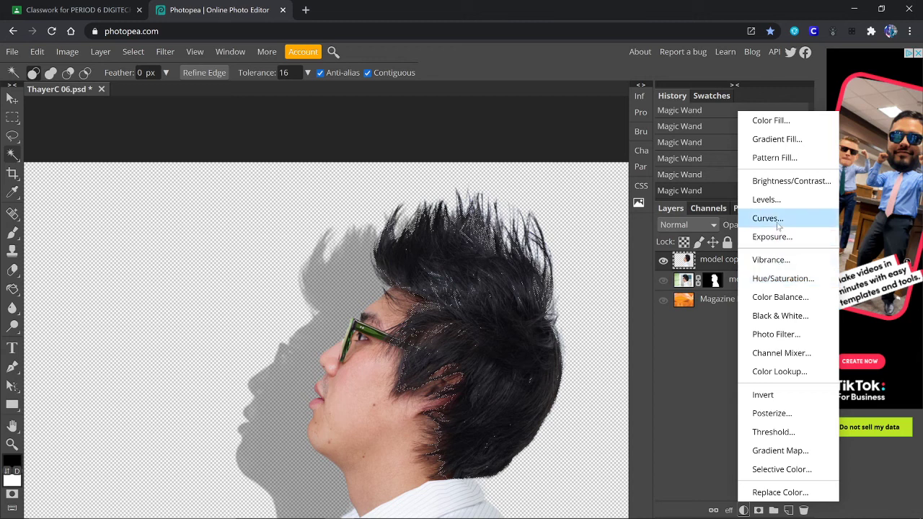
click(773, 202)
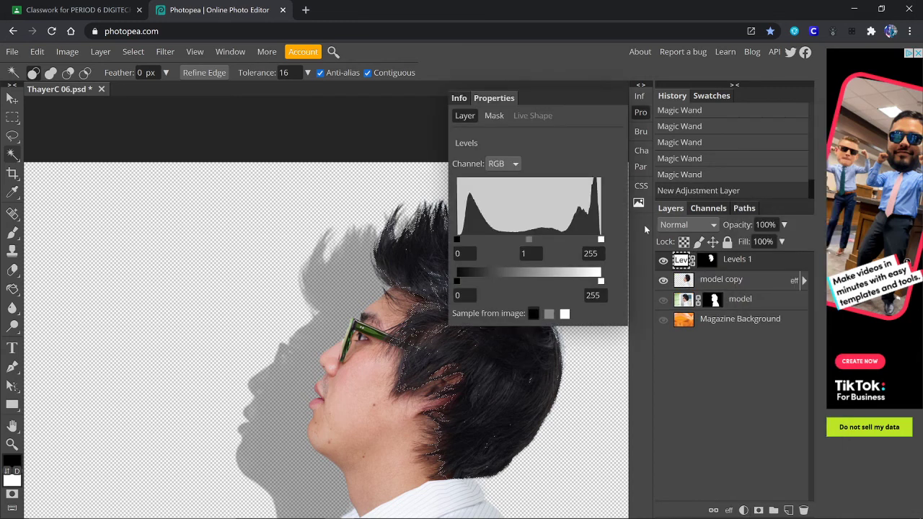
drag(457, 240, 464, 245)
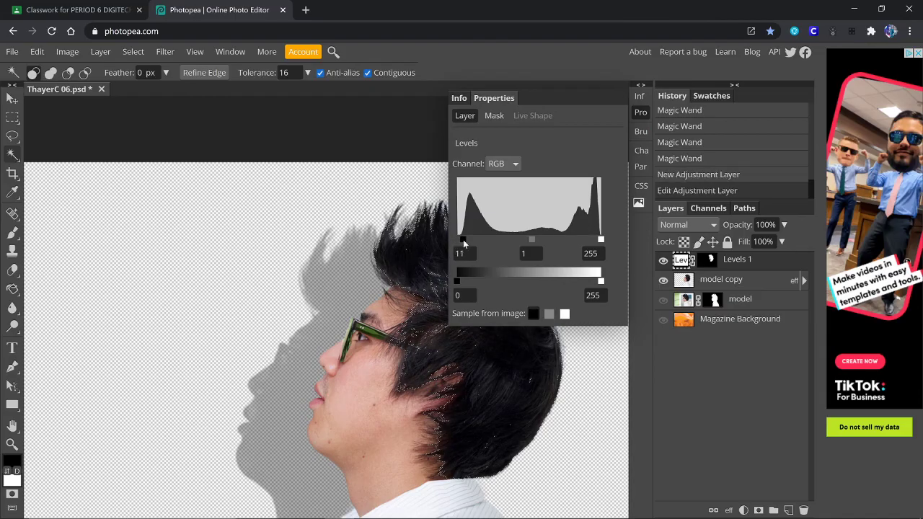
drag(600, 242, 579, 247)
drag(462, 243, 467, 242)
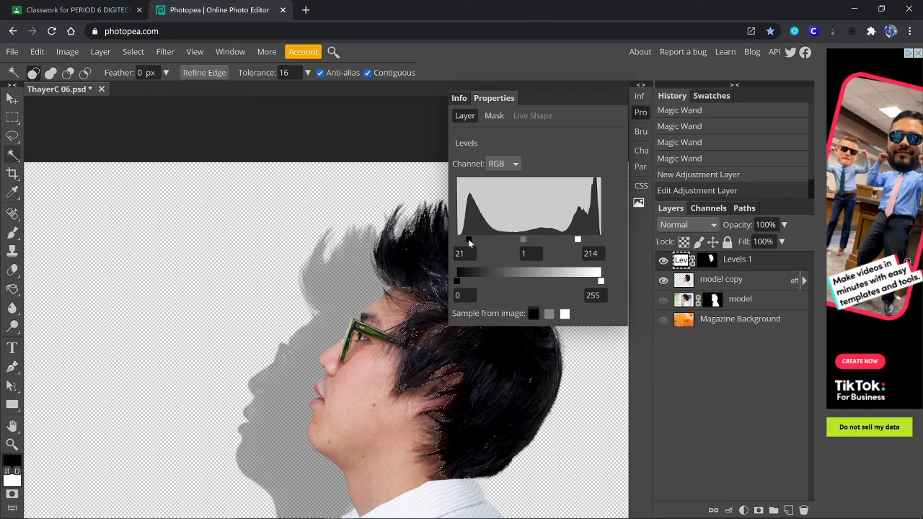
drag(468, 239, 475, 240)
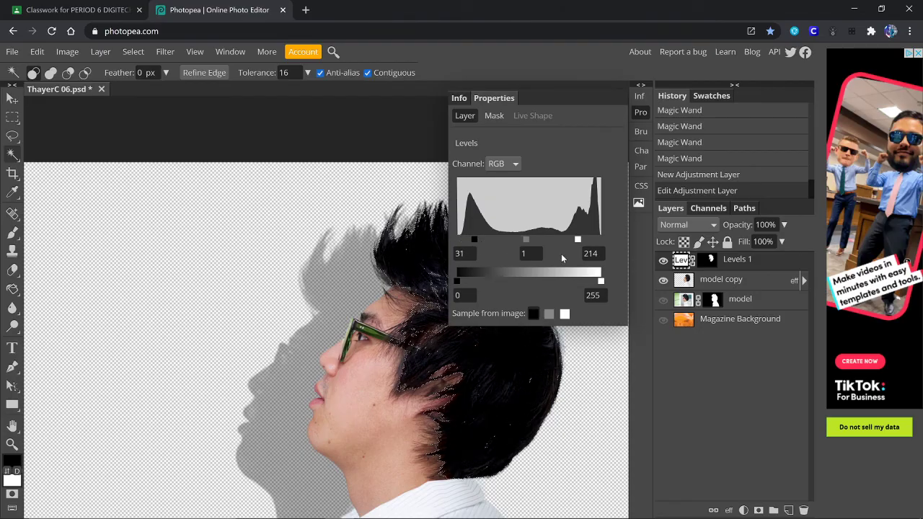
drag(578, 240, 574, 240)
click(643, 114)
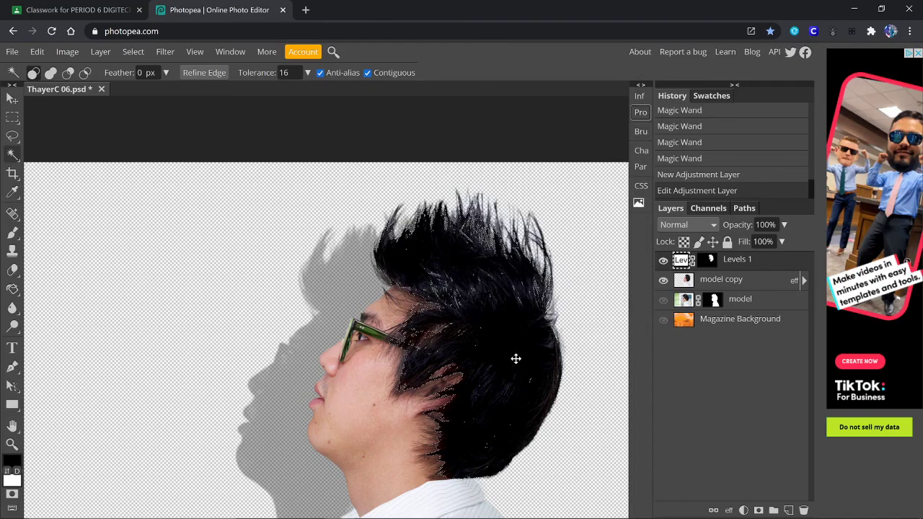
Reduce the Levels 1 layer's opacity to 50% and toggle its visibility to compare the hair with and without it.
click(785, 229)
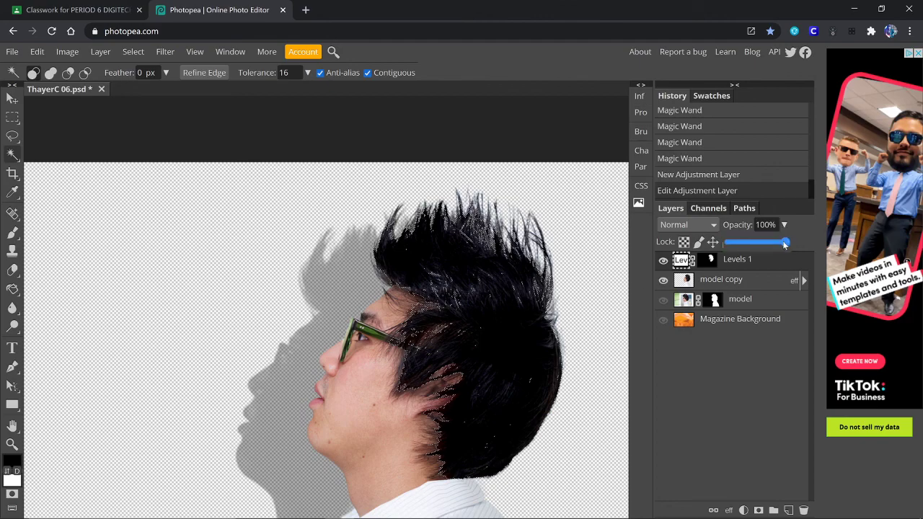
drag(786, 242, 757, 249)
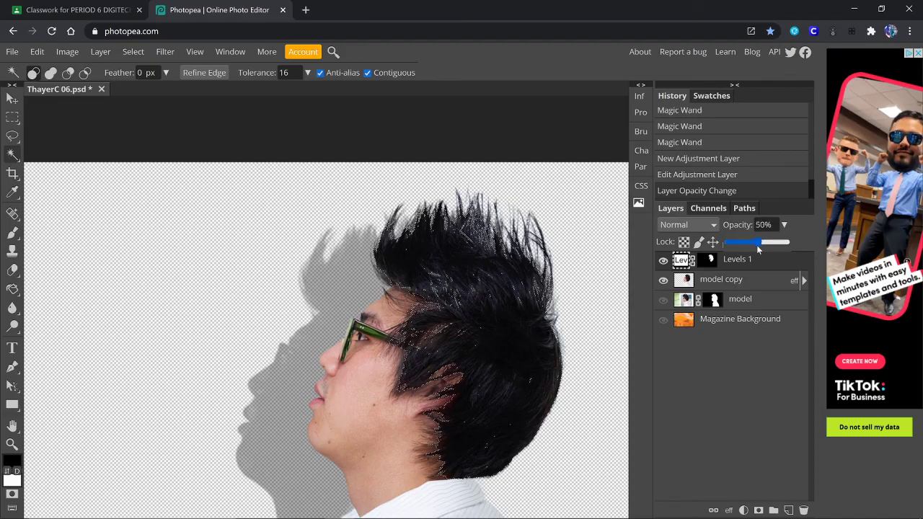
click(663, 261)
click(663, 261)
Add a Color Fill layer limited to the hair selection and set its colour to blue, 0000ff.
click(743, 511)
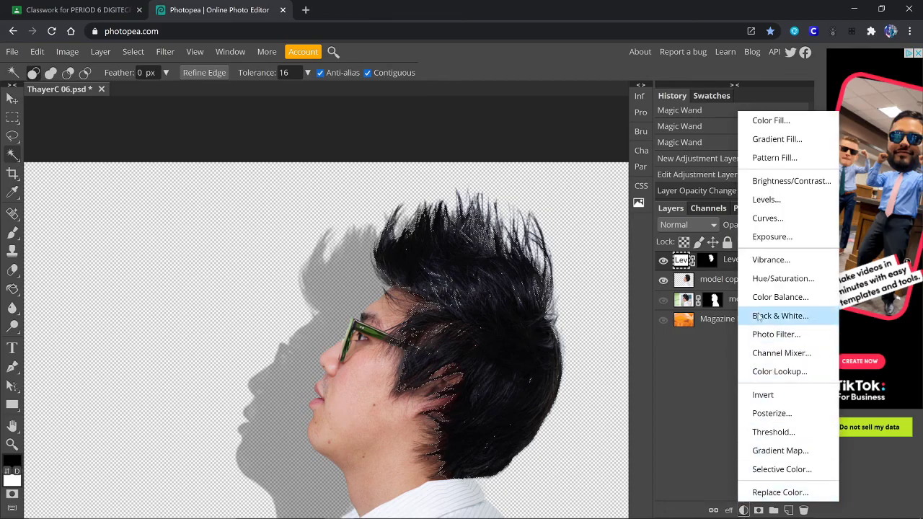
click(770, 120)
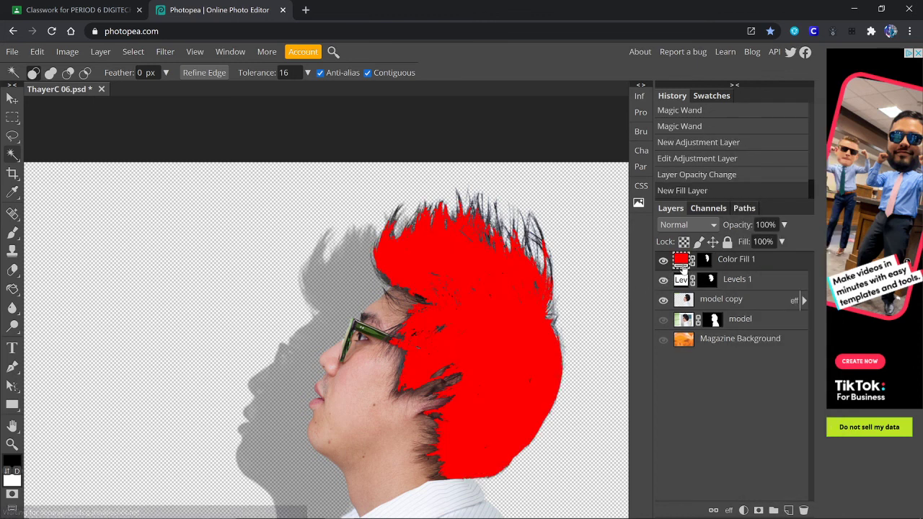
click(683, 263)
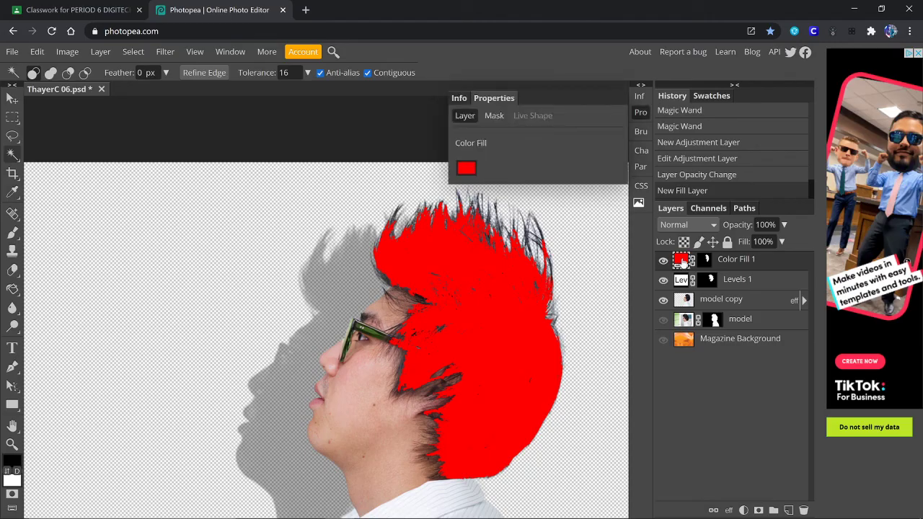
click(466, 169)
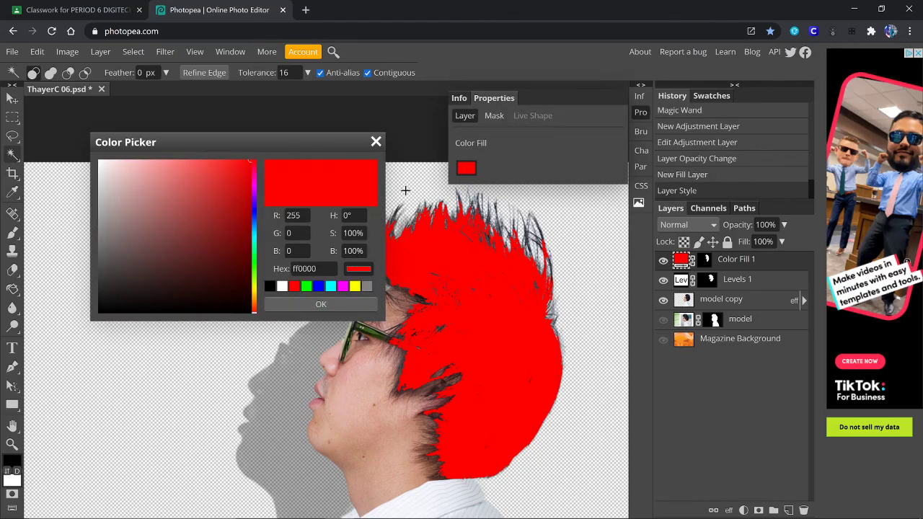
click(320, 287)
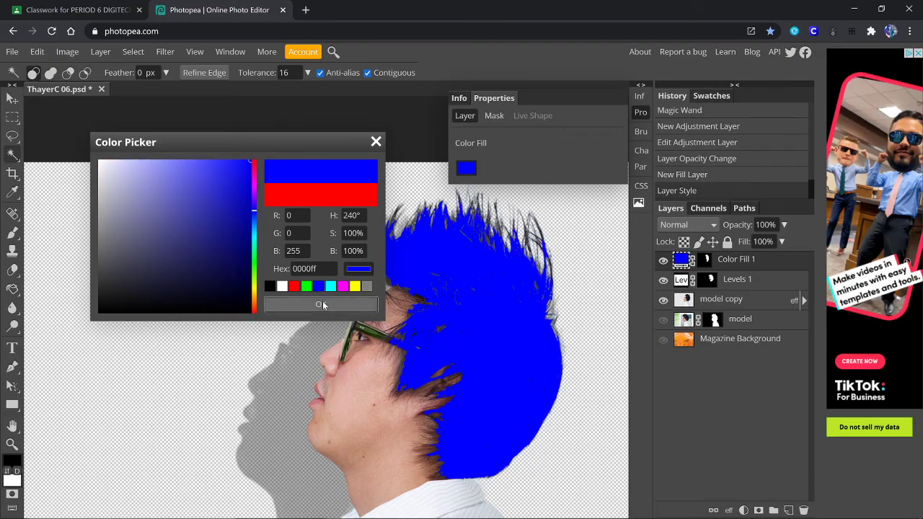
click(321, 304)
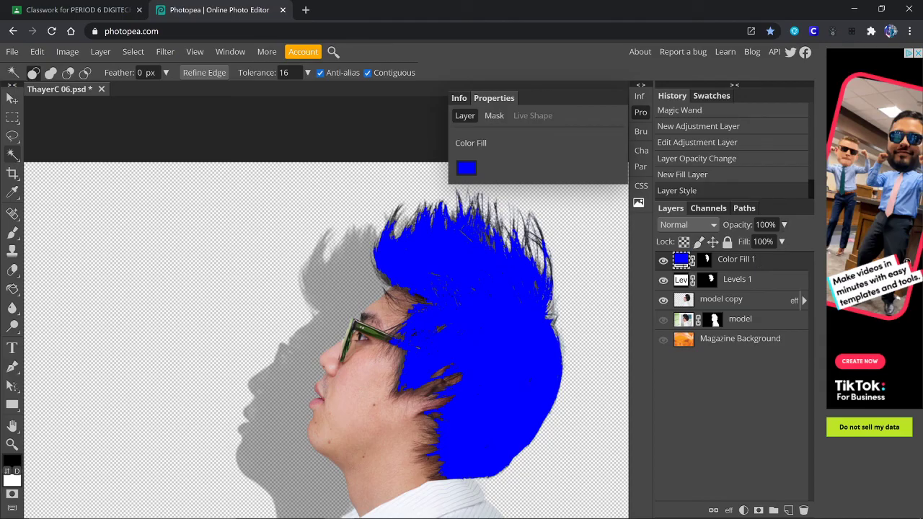
Reduce the blue hair fill layer's opacity to 10% and close its properties.
click(785, 226)
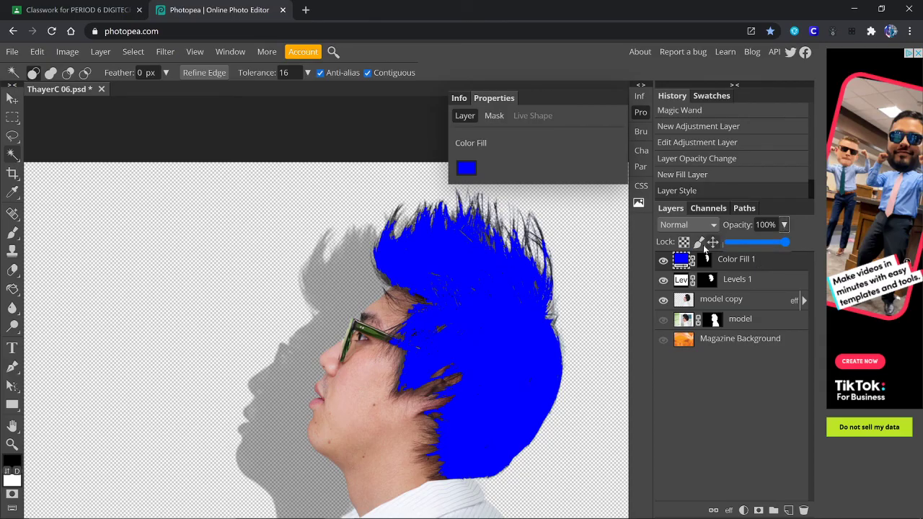
drag(738, 245, 741, 245)
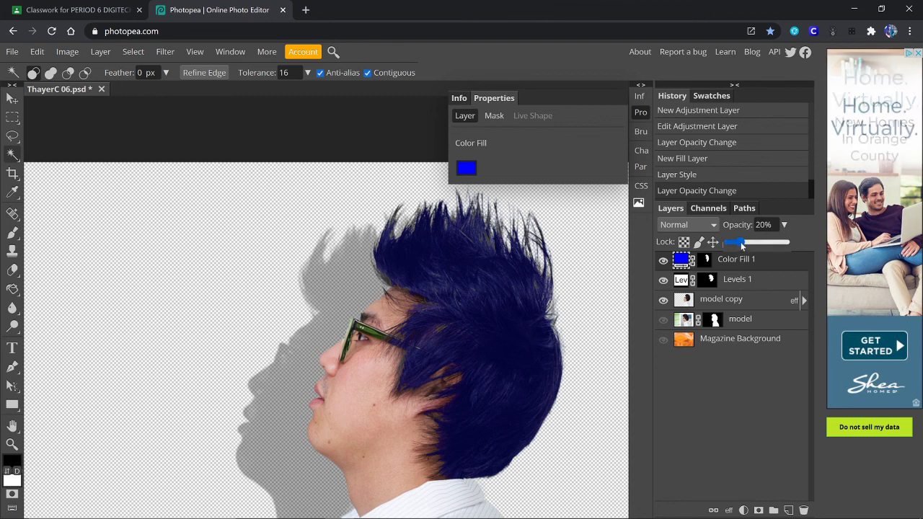
drag(740, 246, 735, 246)
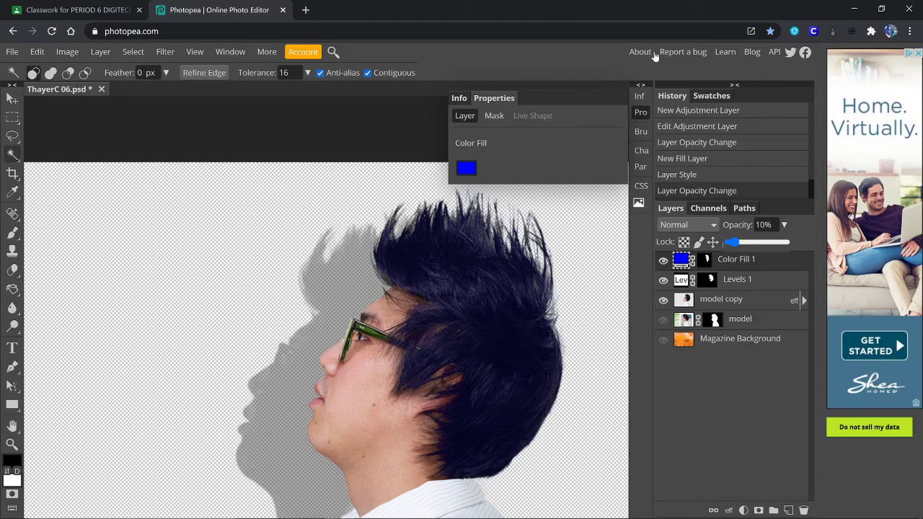
click(641, 112)
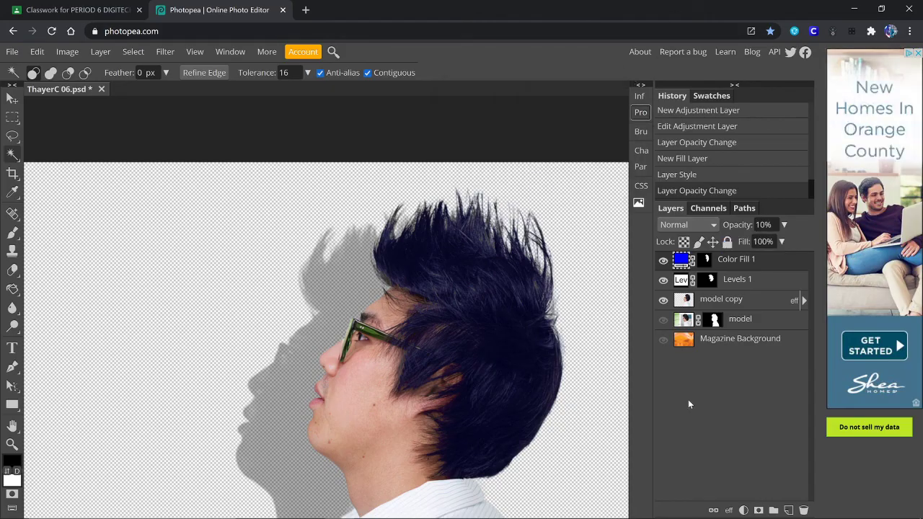
Show the Magazine Background layer behind the man and save the document as a PSD.
key(ctrl+minus)
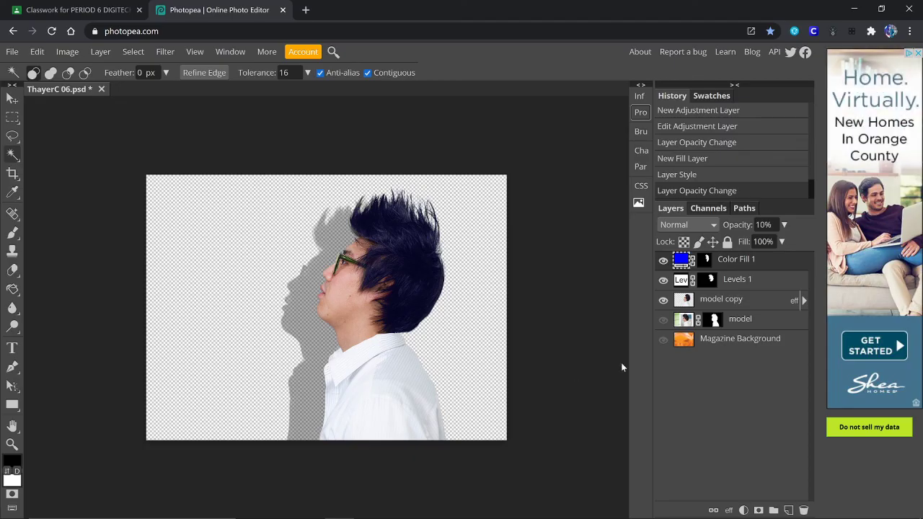
click(663, 340)
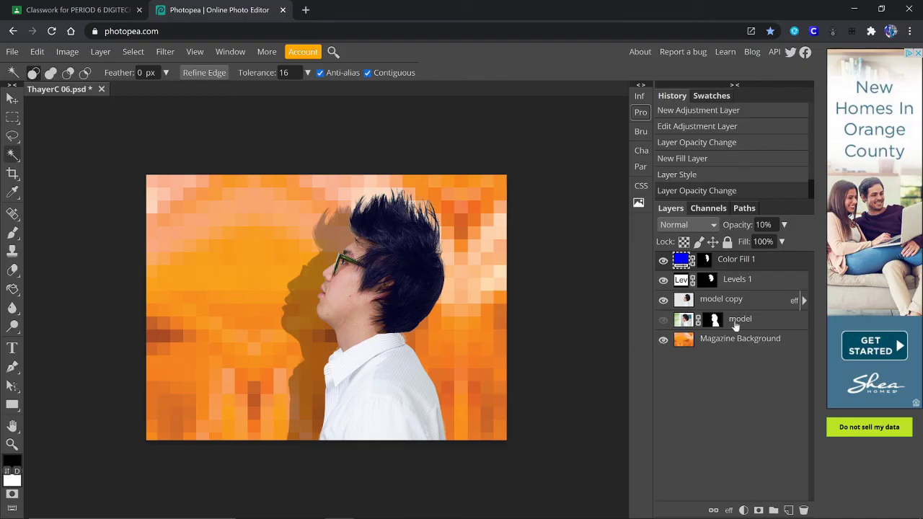
mouse_move(801, 514)
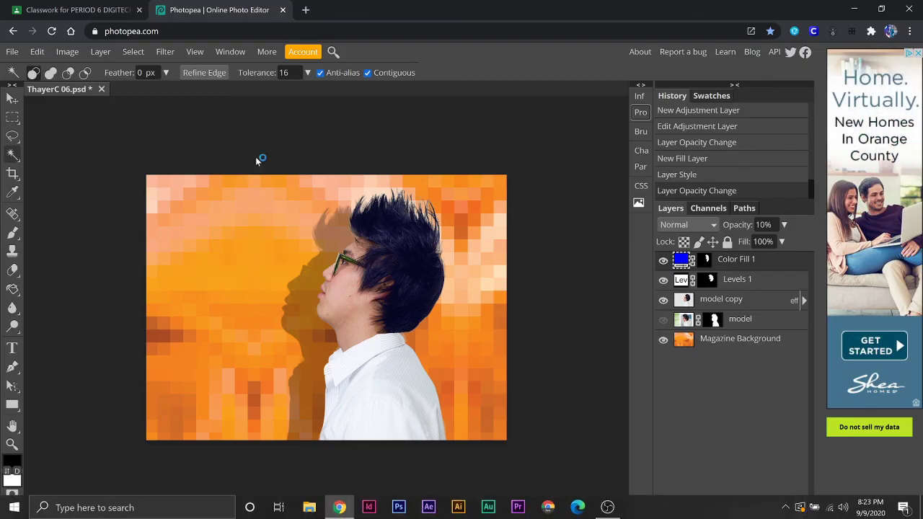
click(12, 51)
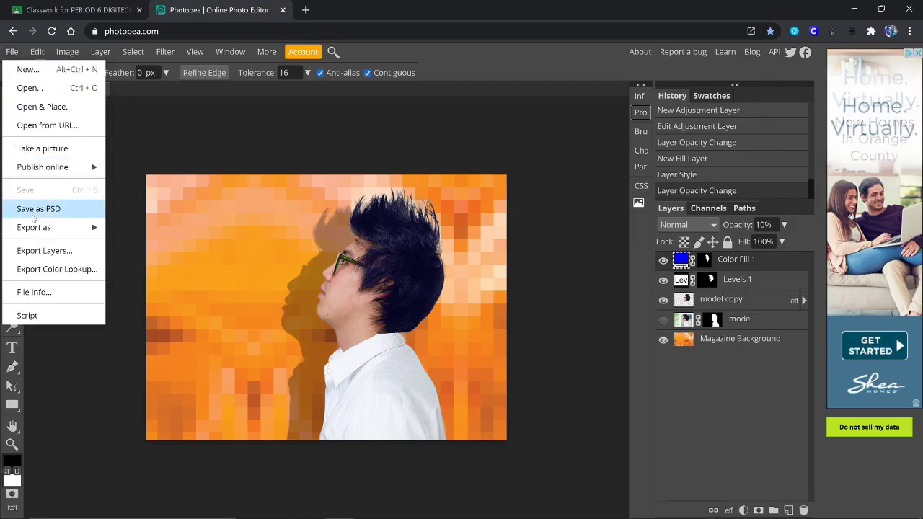
click(31, 208)
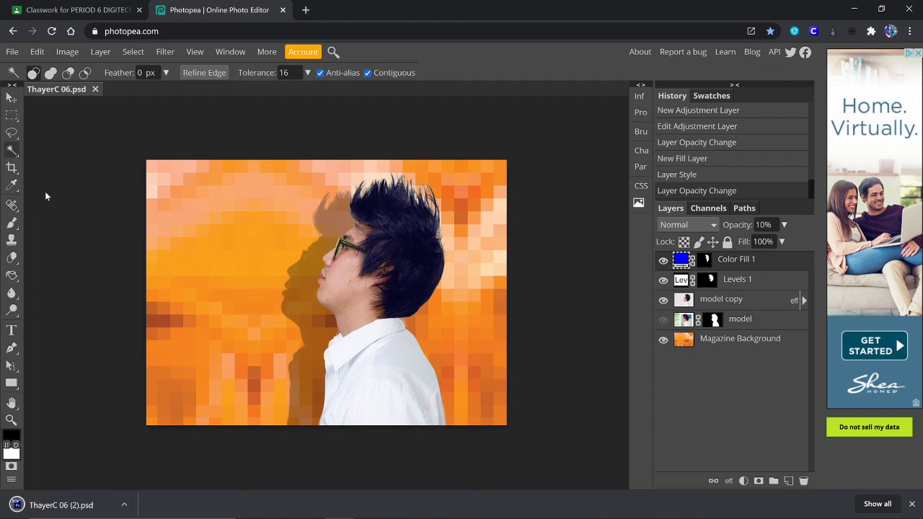
Export the finished composition as a JPG at 1500 by 1105 px and 70% quality.
click(14, 52)
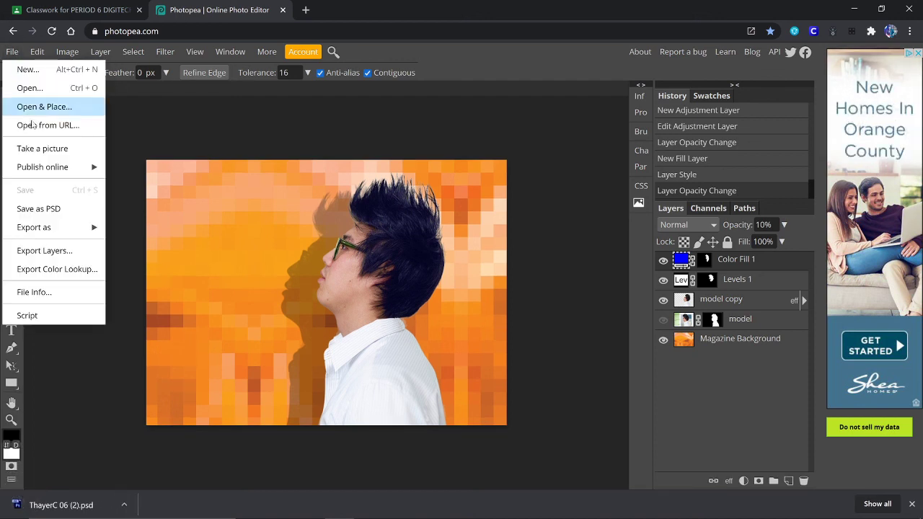
mouse_move(41, 229)
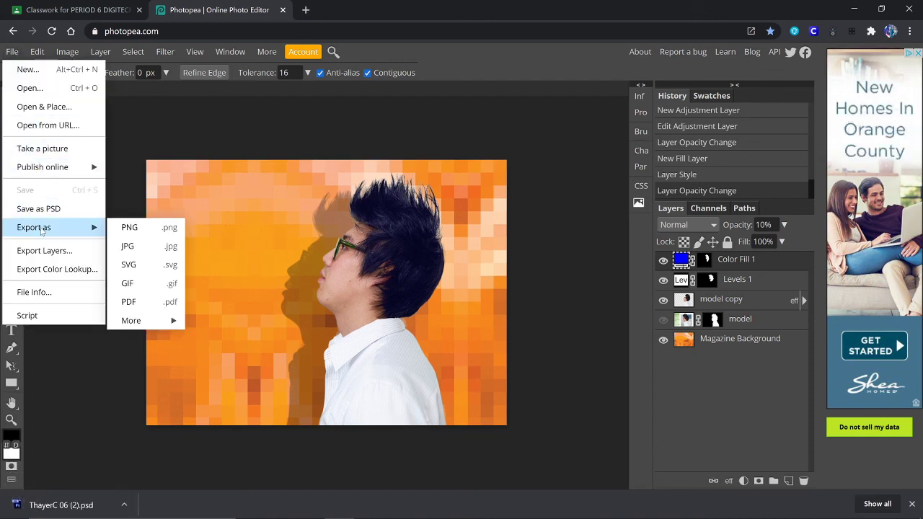
click(127, 246)
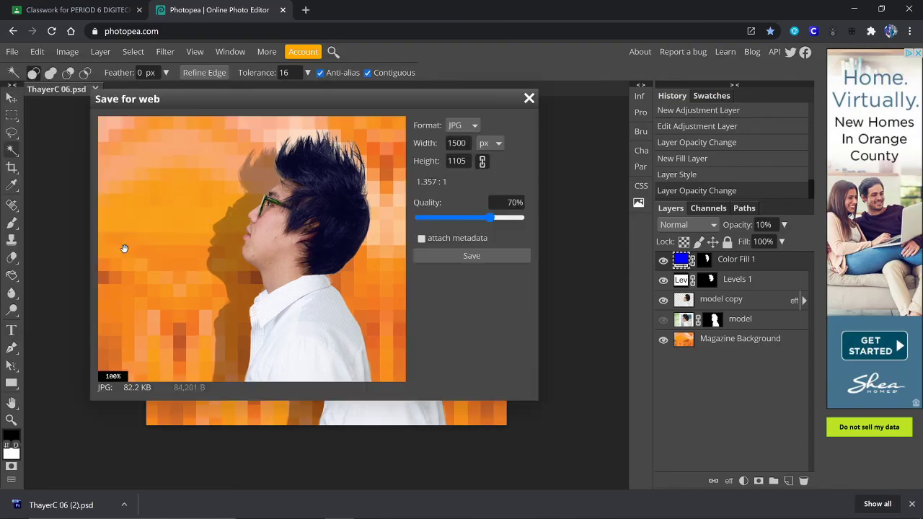
click(482, 256)
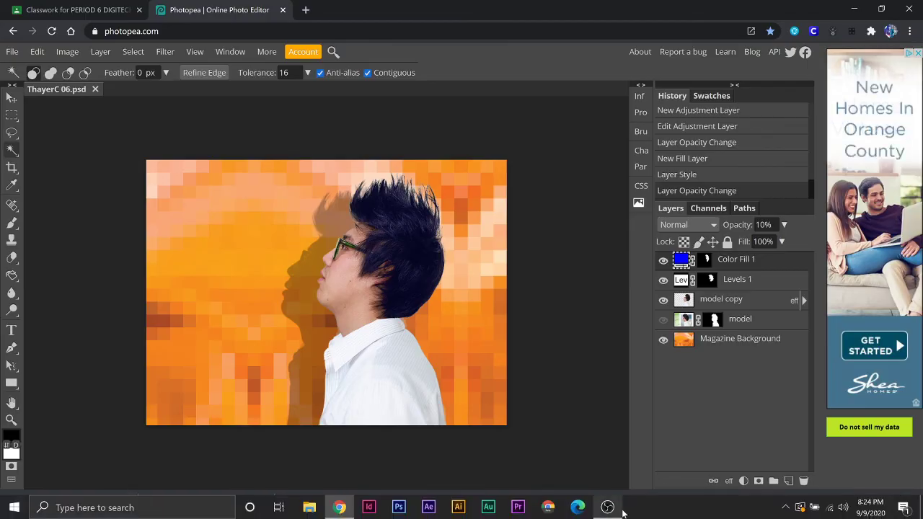
click(609, 510)
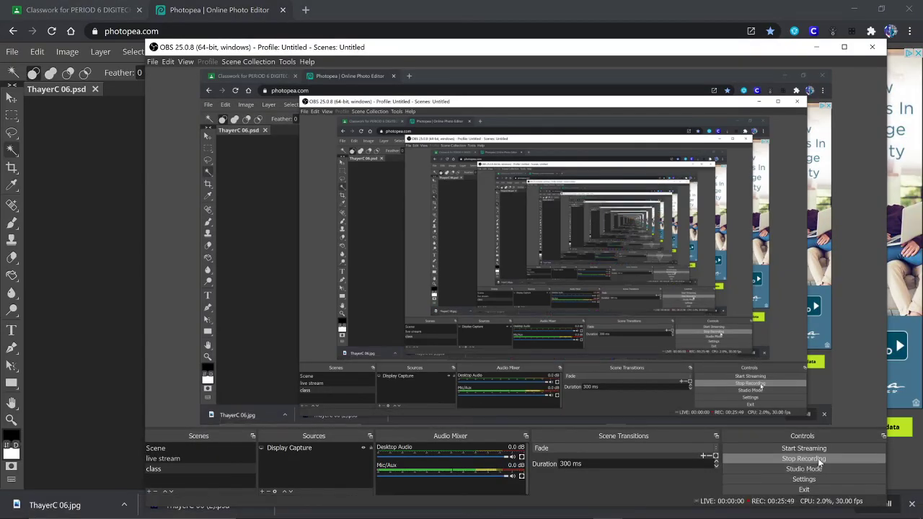